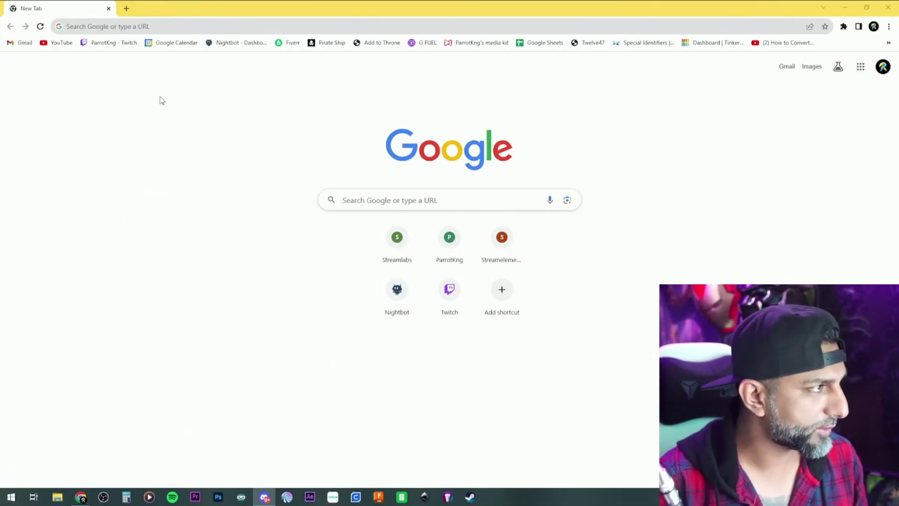
# Rerun the 'qr code 3d print' Google search and open the qrcode2stl generator result.
pyautogui.click(150, 26)
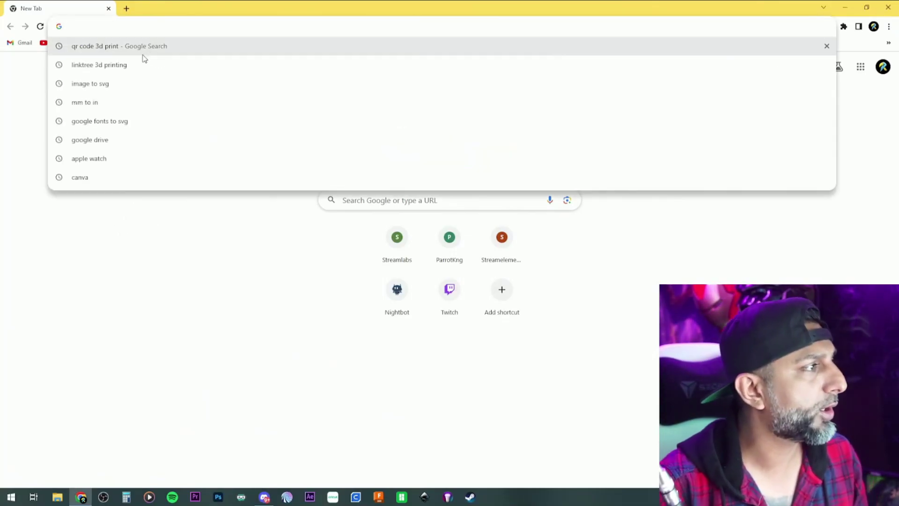
pyautogui.click(143, 48)
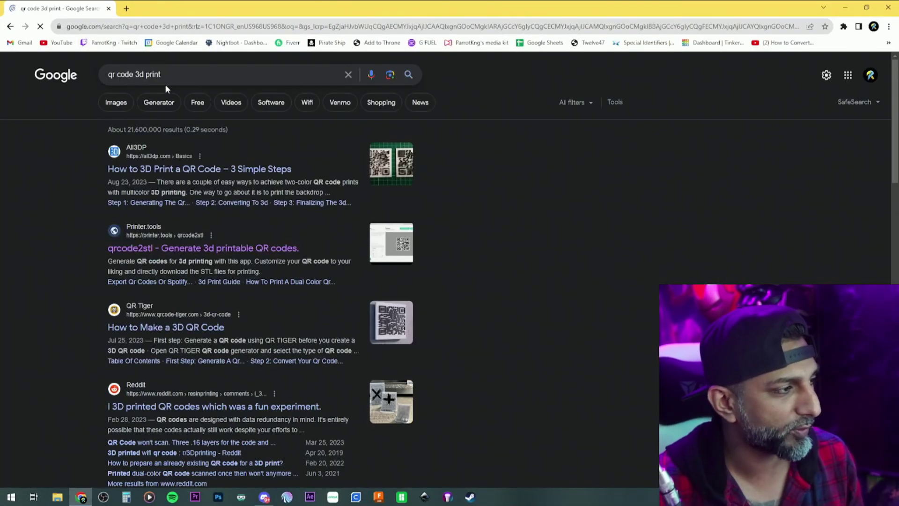
pyautogui.click(145, 248)
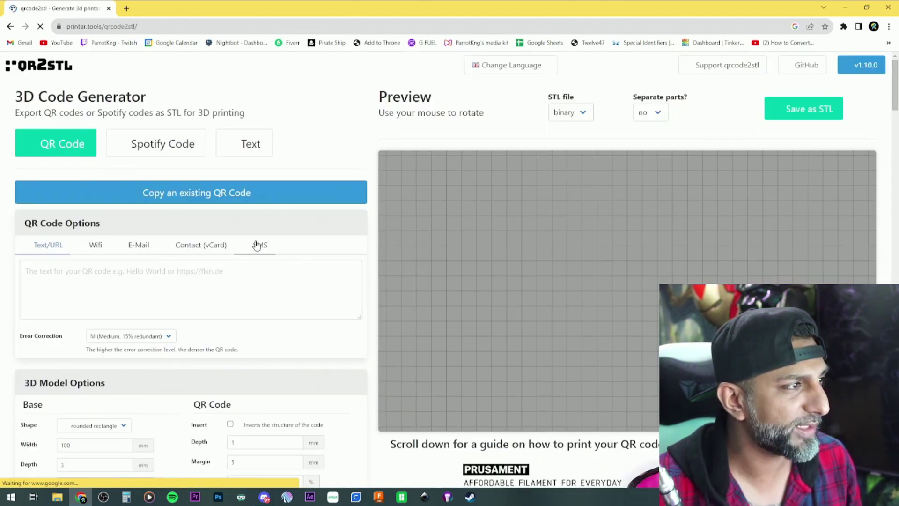
pyautogui.scroll(-1, 29, 200)
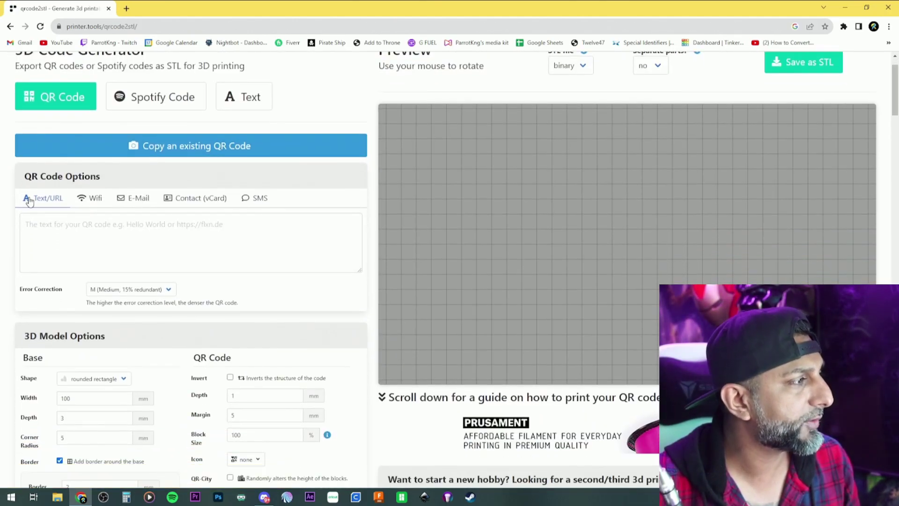
pyautogui.click(150, 236)
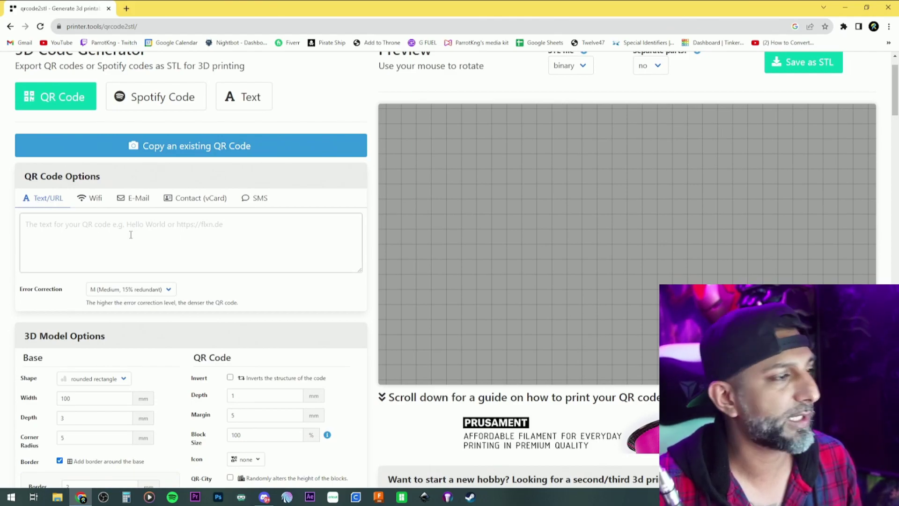
pyautogui.click(93, 198)
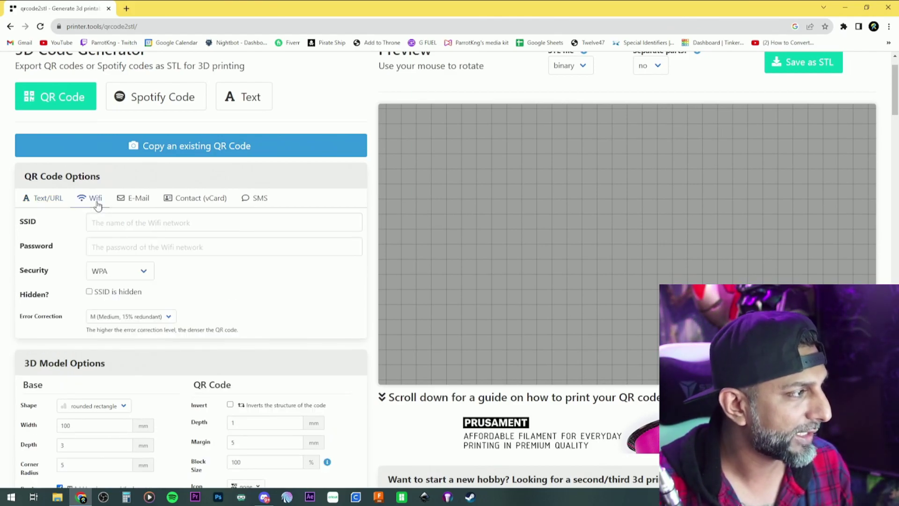
pyautogui.scroll(-1, 94, 201)
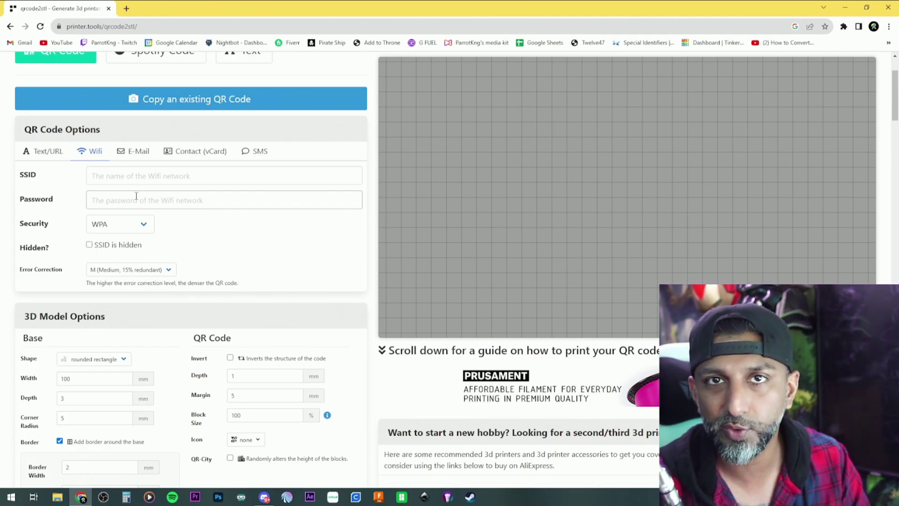
pyautogui.click(138, 155)
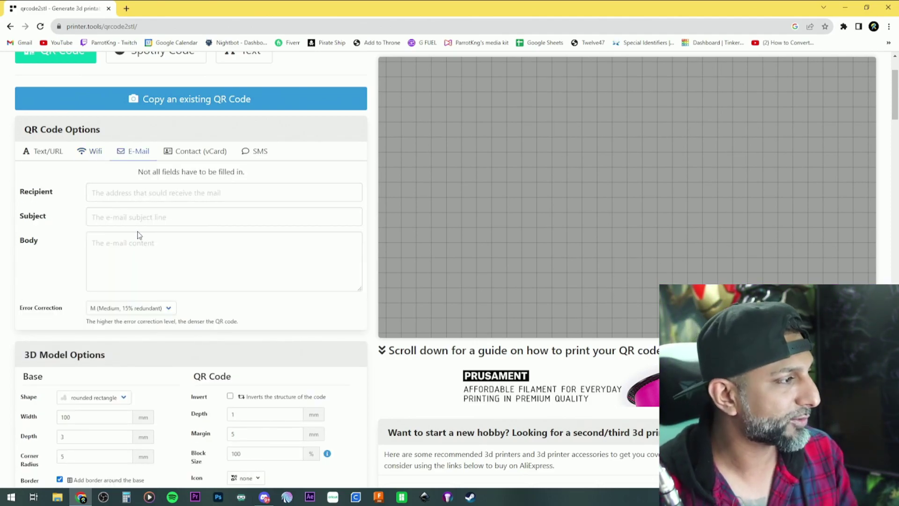
pyautogui.click(187, 152)
pyautogui.scroll(-1, 153, 188)
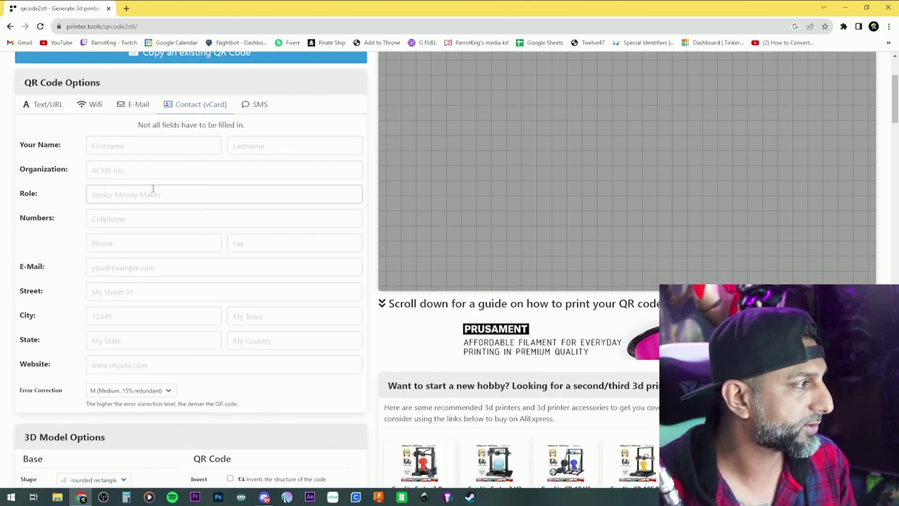
pyautogui.click(260, 105)
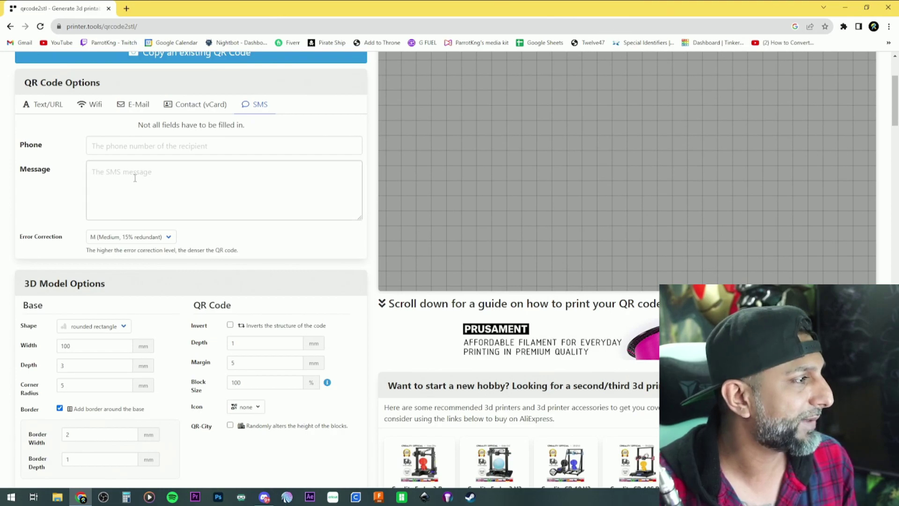
pyautogui.scroll(1, 137, 181)
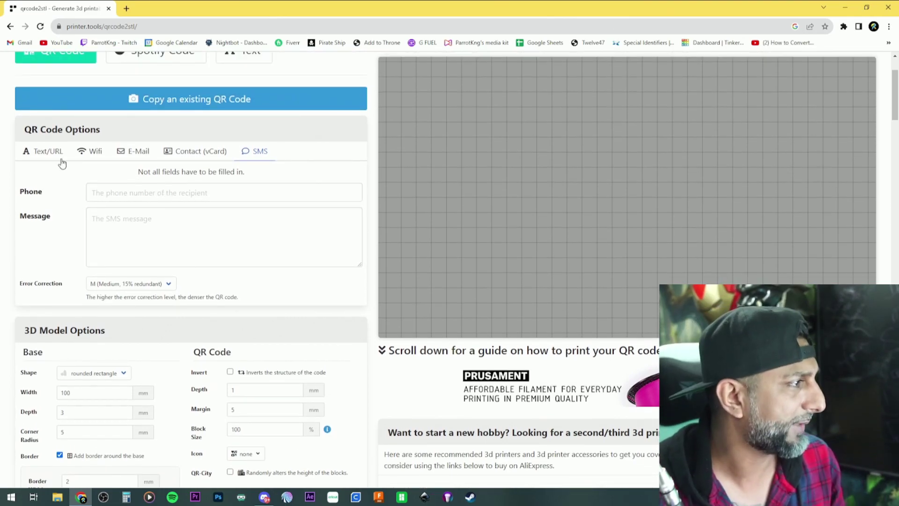
pyautogui.click(47, 152)
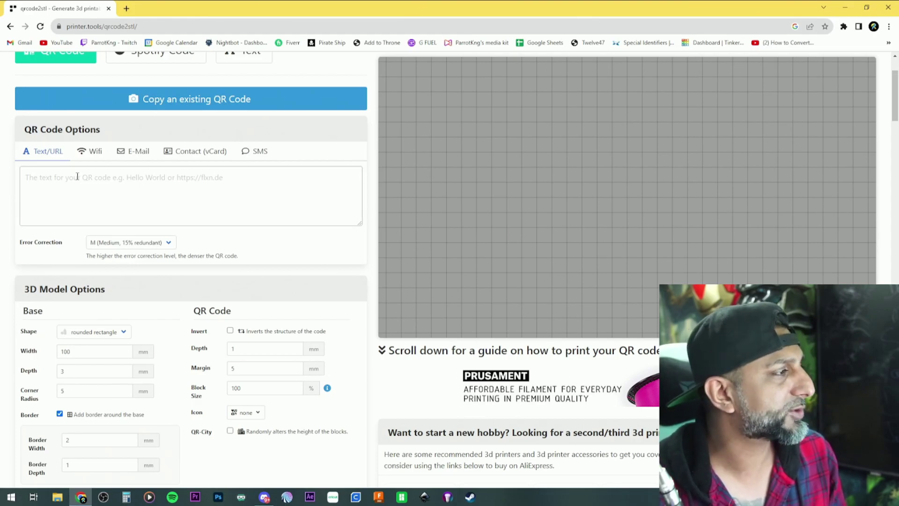
# Paste the Etsy shop link into qr2stl's Text/URL content box.
pyautogui.hotkey('alt', 'Tab')
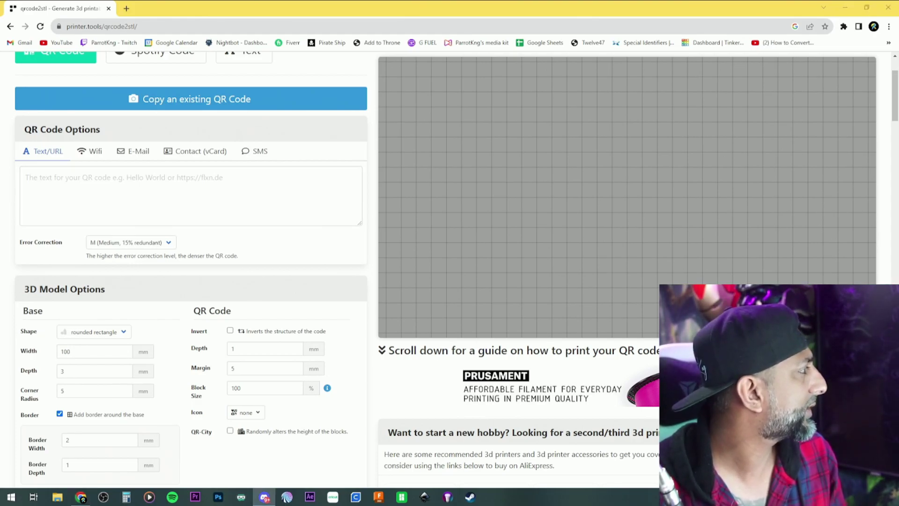
pyautogui.click(132, 179)
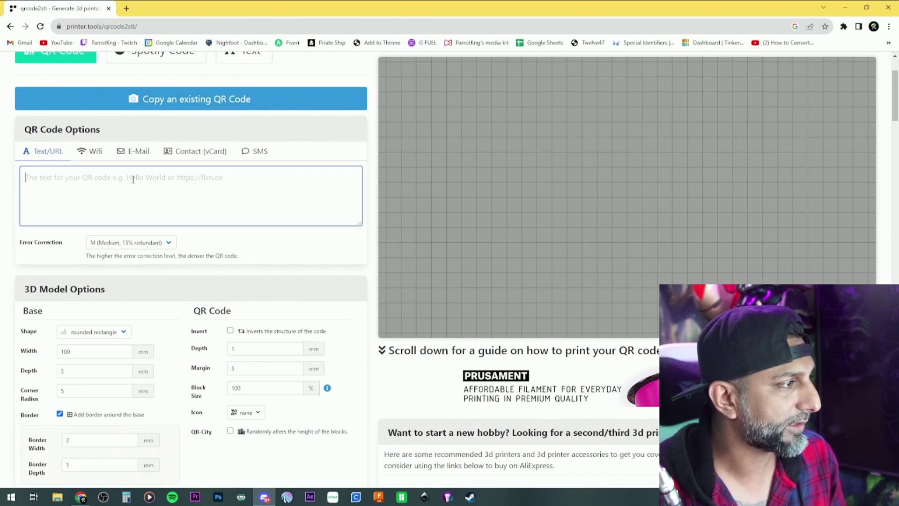
pyautogui.write('https://www.etsy.com/shop/3dprintkng/?etsrc=sdt')
pyautogui.scroll(-1, 255, 207)
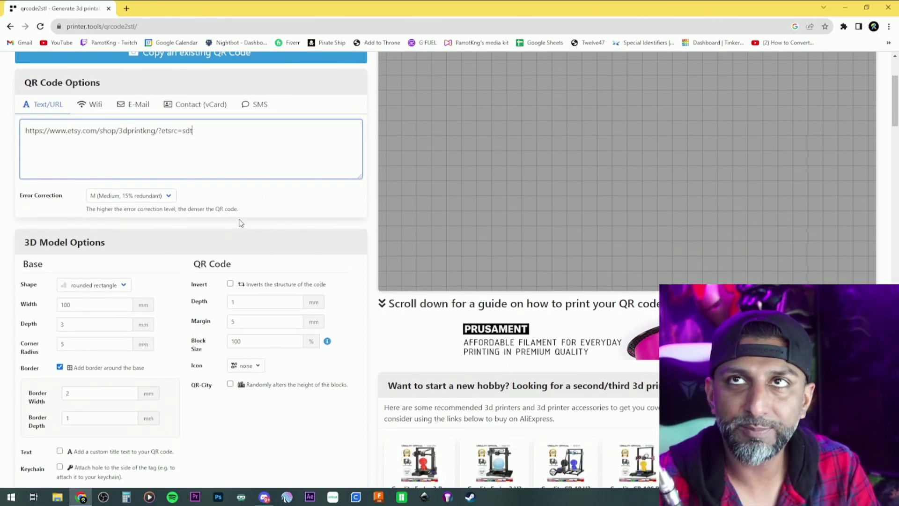
pyautogui.scroll(-1, 101, 239)
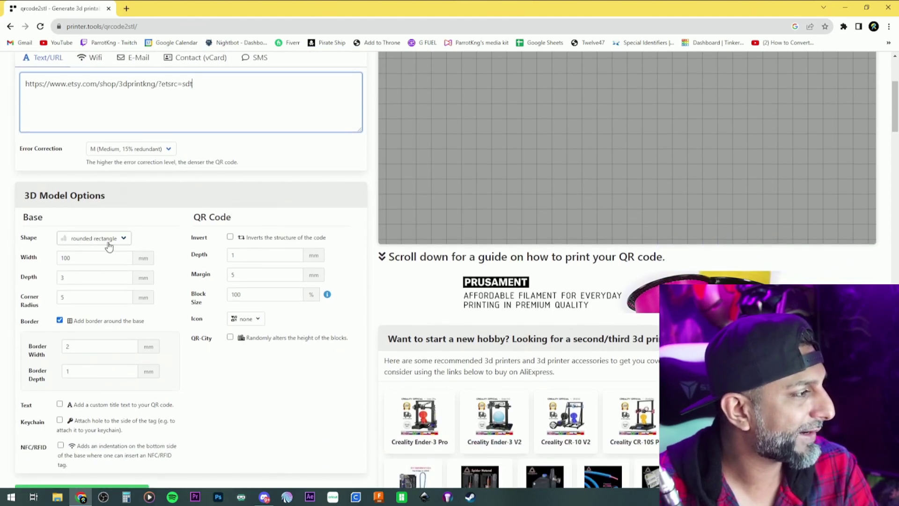
# Keep the base shape set to rounded rectangle.
pyautogui.click(108, 239)
pyautogui.click(109, 243)
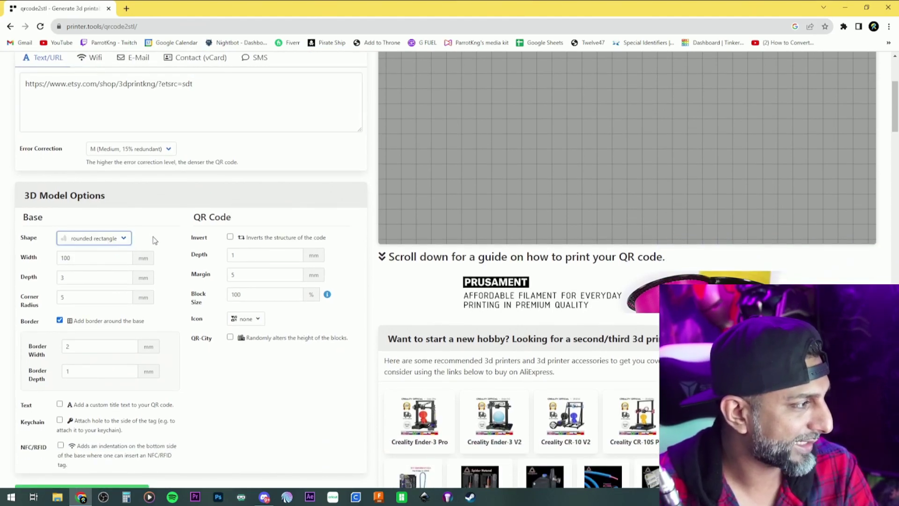
pyautogui.scroll(-1, 154, 241)
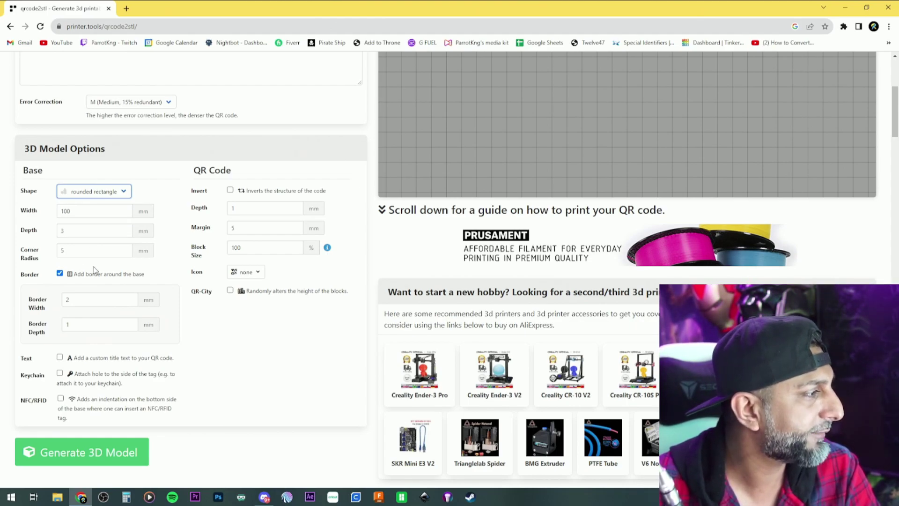
pyautogui.scroll(-1, 89, 277)
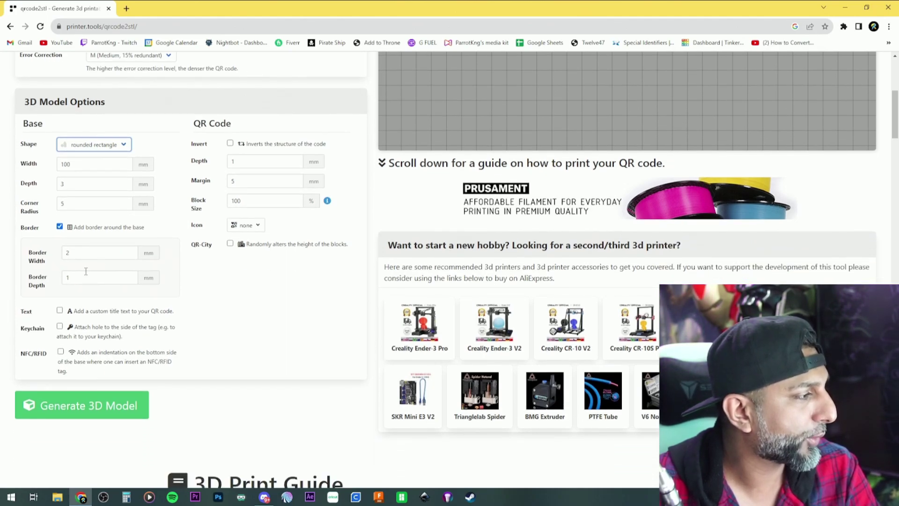
pyautogui.scroll(-1, 85, 295)
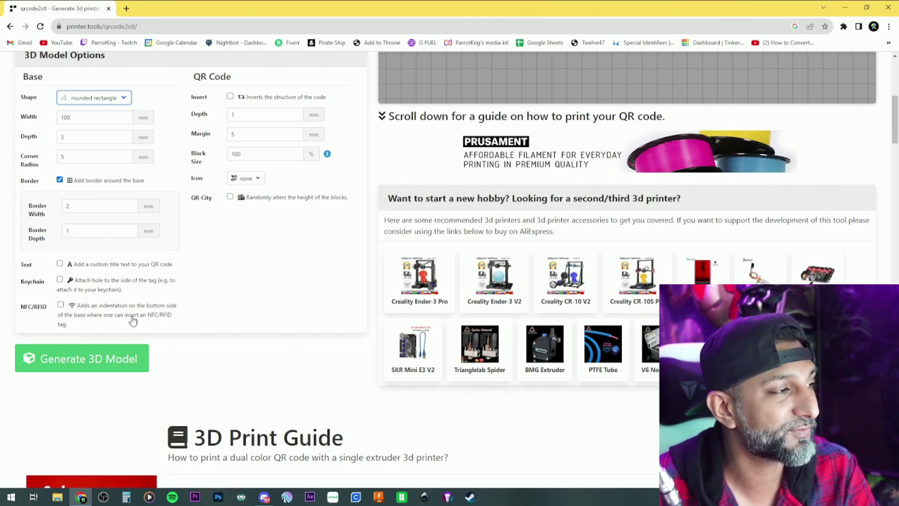
pyautogui.scroll(3, 131, 311)
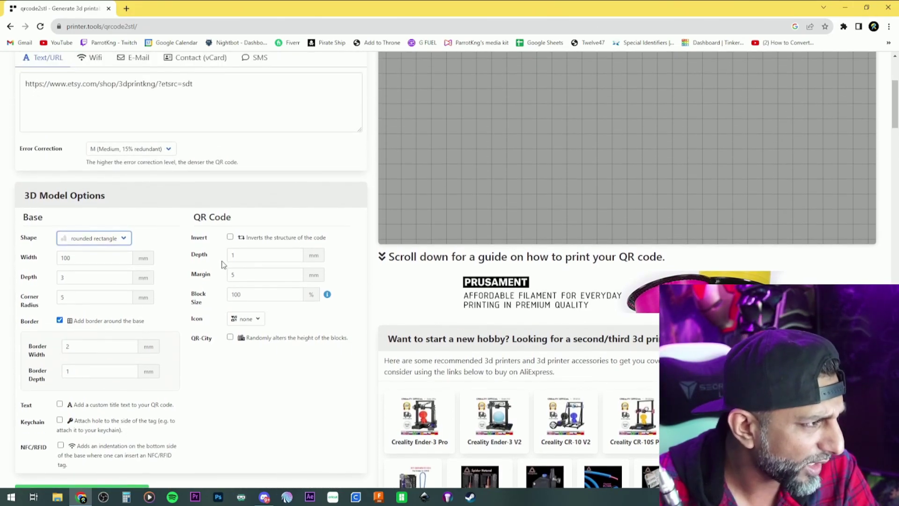
# Set the QR Code Depth to 1.5 mm.
pyautogui.click(235, 254)
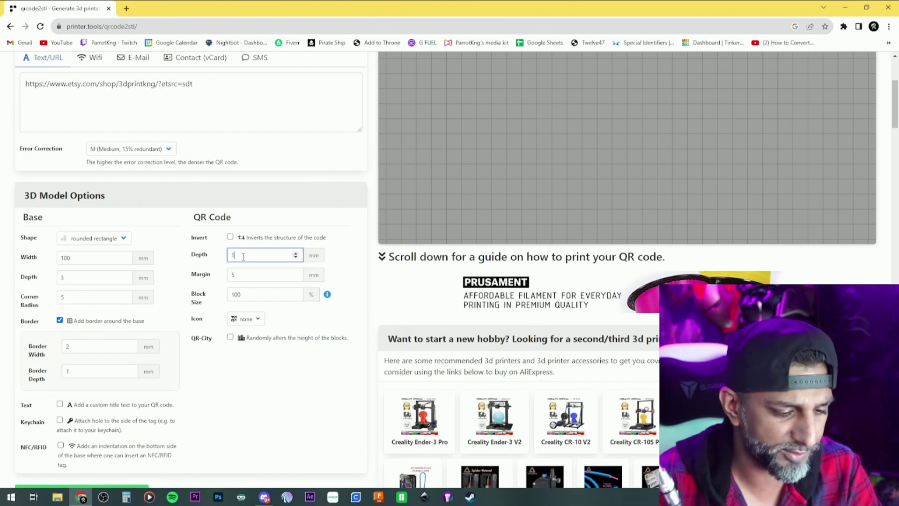
pyautogui.click(225, 379)
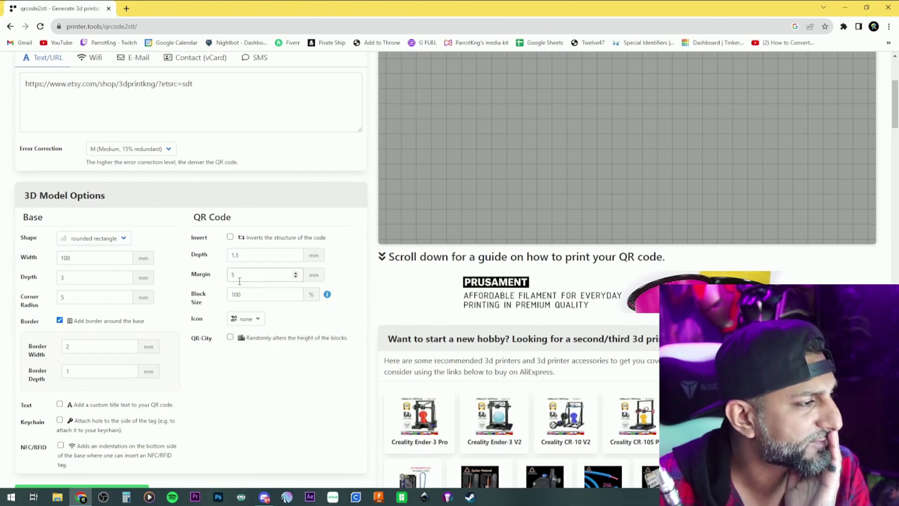
pyautogui.scroll(-1, 231, 312)
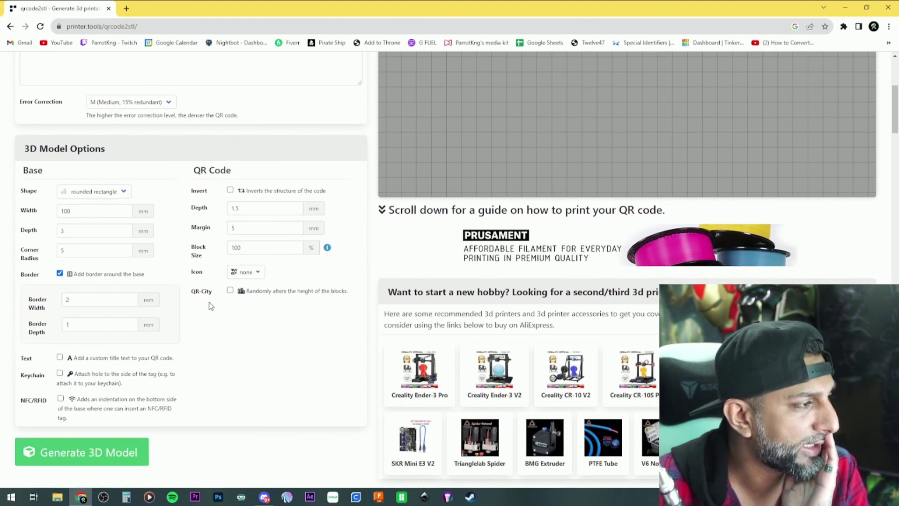
# Choose the thumbs-up icon for the centre of the QR code.
pyautogui.click(242, 276)
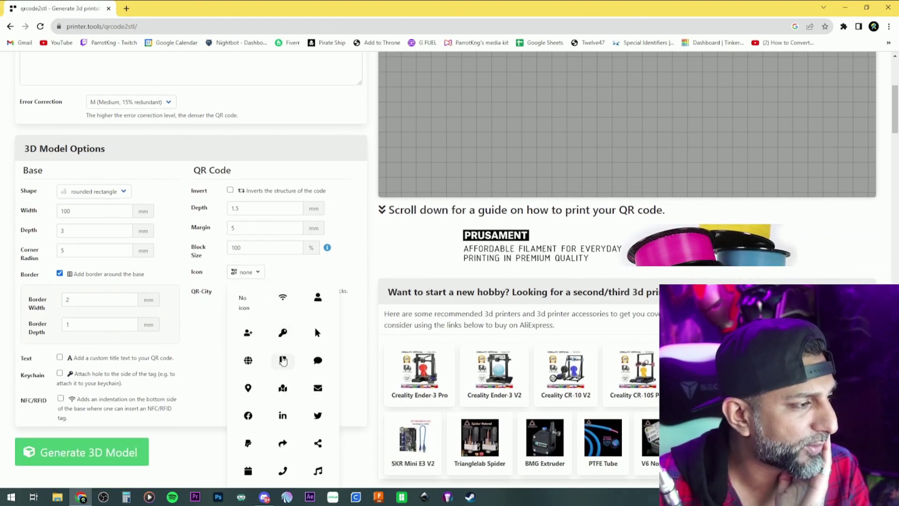
pyautogui.scroll(-1, 283, 360)
pyautogui.scroll(-1, 283, 359)
pyautogui.scroll(-1, 283, 361)
pyautogui.click(317, 414)
pyautogui.click(225, 287)
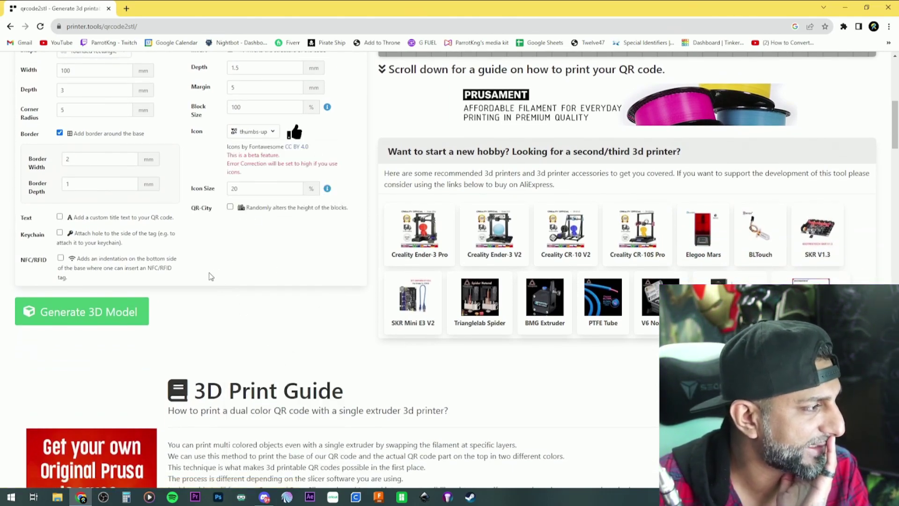
# Generate the 3D model from these settings.
pyautogui.scroll(-1, 237, 215)
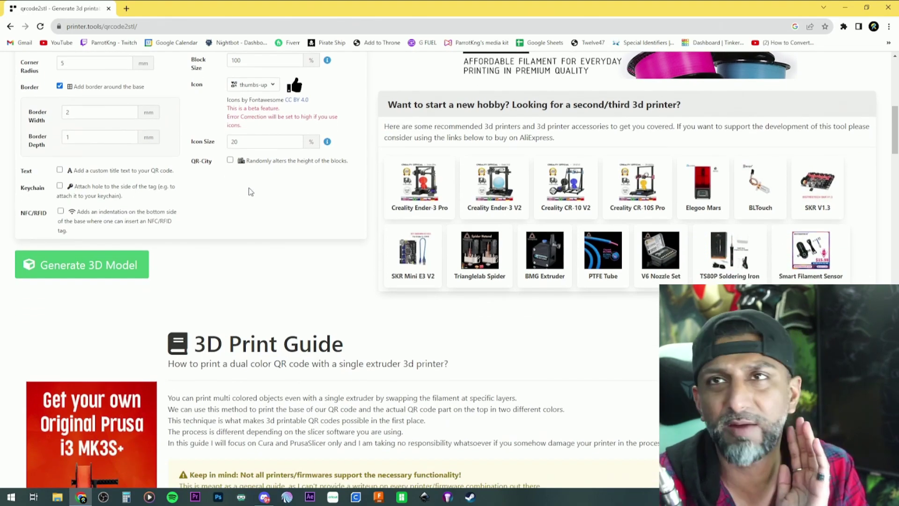
pyautogui.scroll(1, 216, 242)
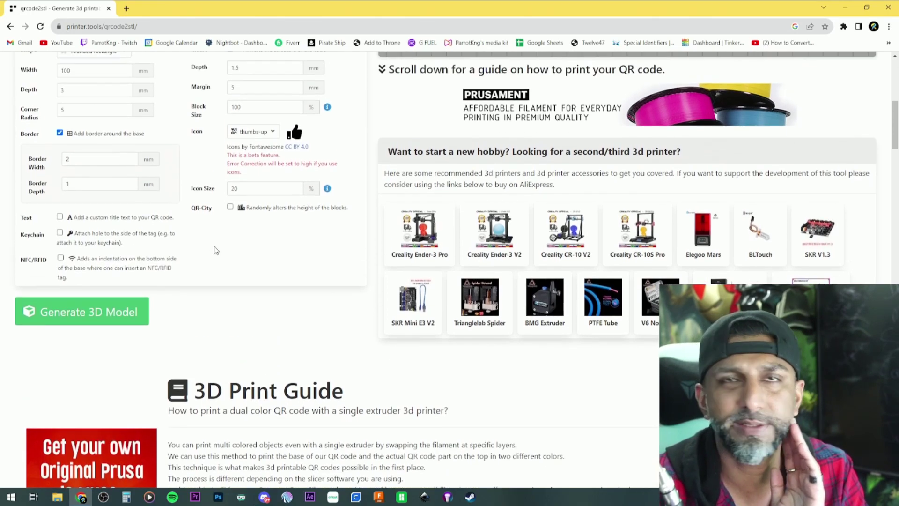
pyautogui.click(96, 313)
# Scroll to the Preview pane to inspect the rendered QR model with its thumbs-up icon.
pyautogui.scroll(4, 240, 290)
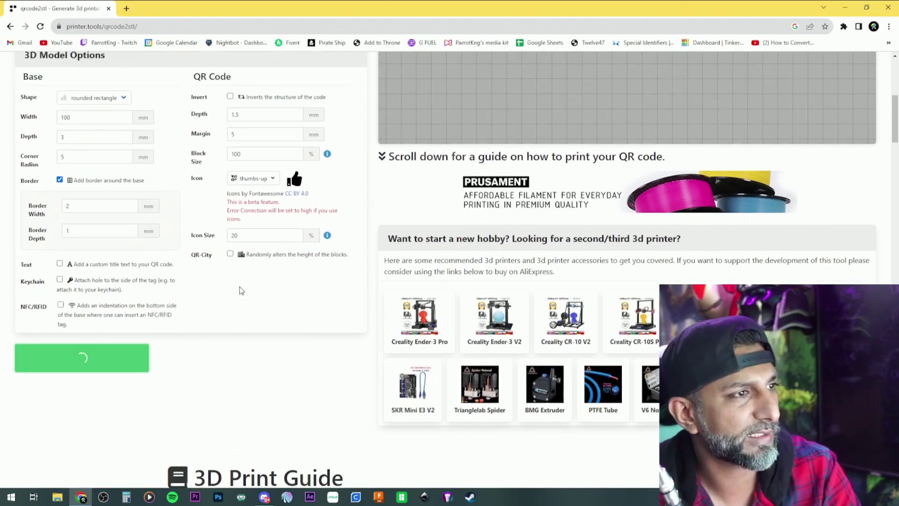
pyautogui.scroll(2, 240, 287)
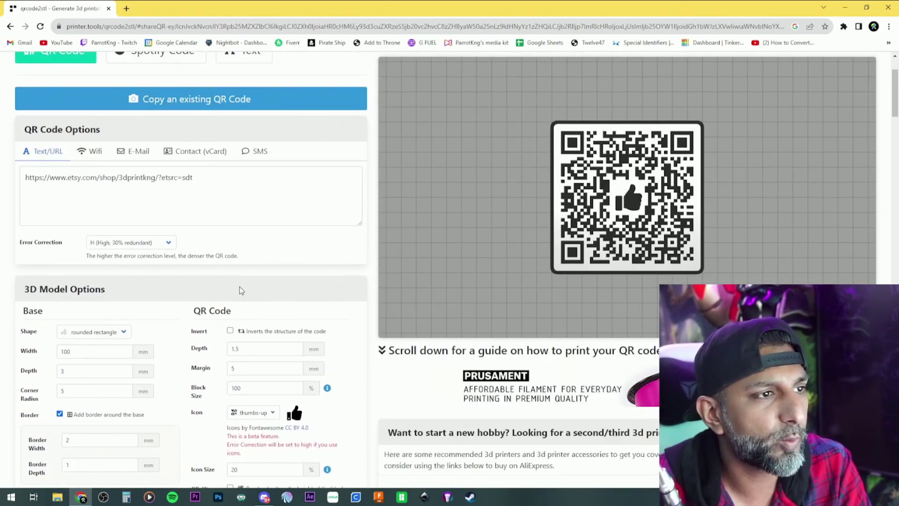
pyautogui.scroll(1, 239, 291)
pyautogui.scroll(-1, 239, 290)
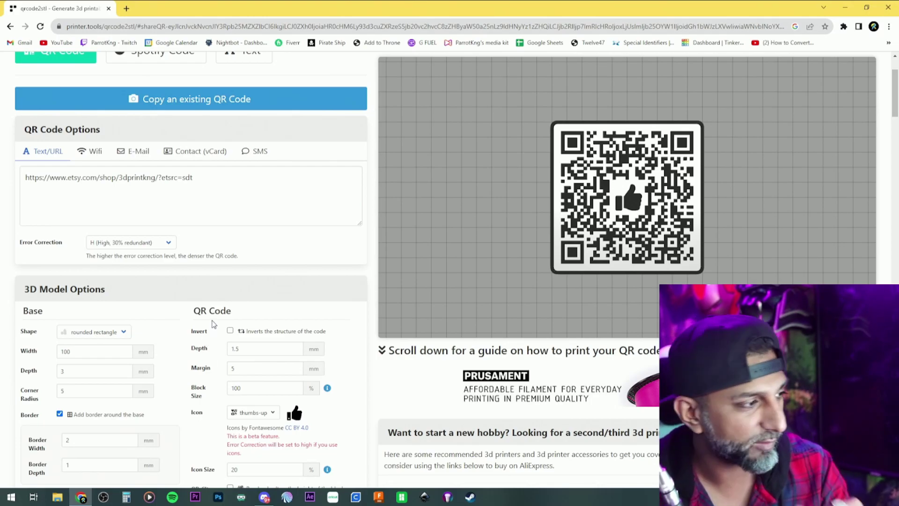
# Enable the Keychain option and regenerate the model with the hole.
pyautogui.scroll(-1, 214, 323)
pyautogui.scroll(-1, 190, 337)
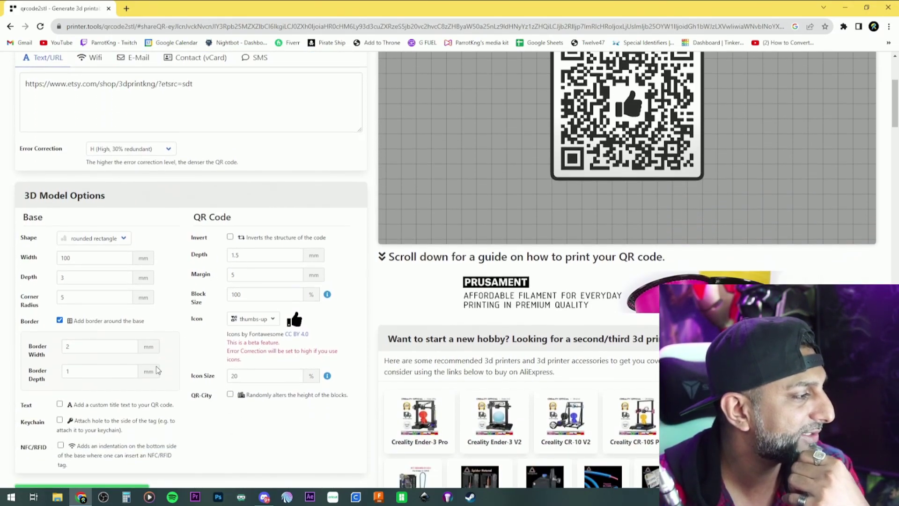
pyautogui.scroll(-1, 110, 385)
pyautogui.click(60, 374)
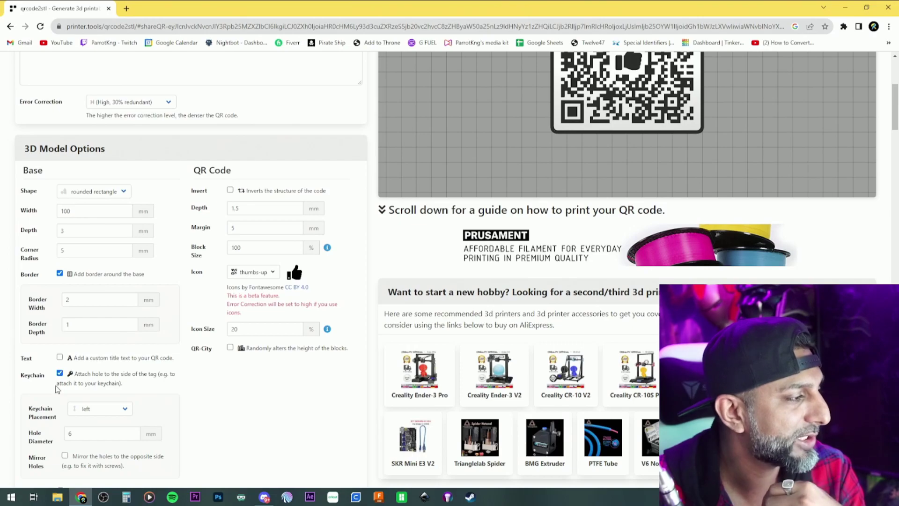
pyautogui.scroll(-1, 56, 388)
pyautogui.scroll(-1, 75, 381)
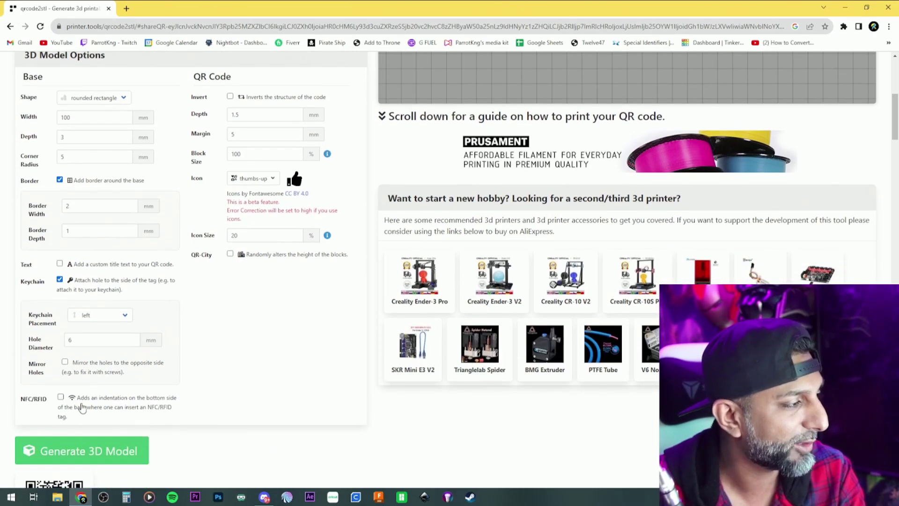
pyautogui.click(99, 450)
pyautogui.scroll(4, 299, 387)
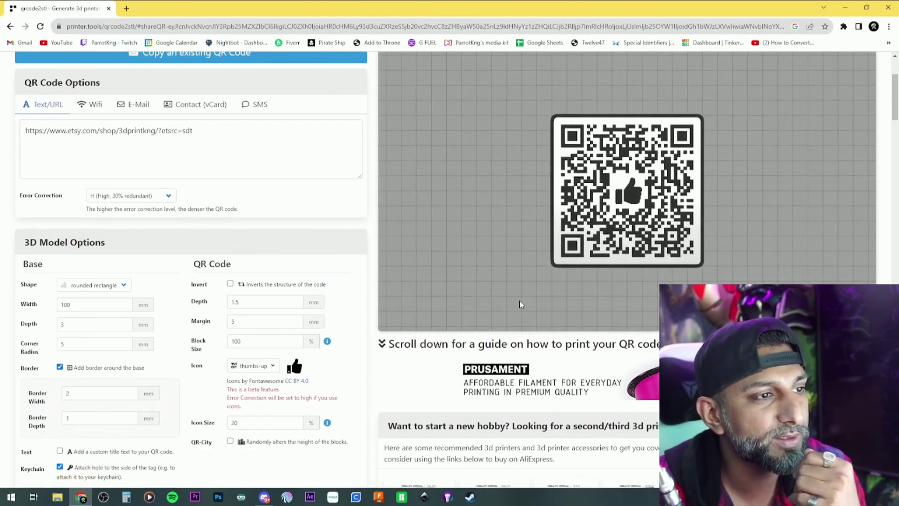
pyautogui.scroll(-1, 519, 300)
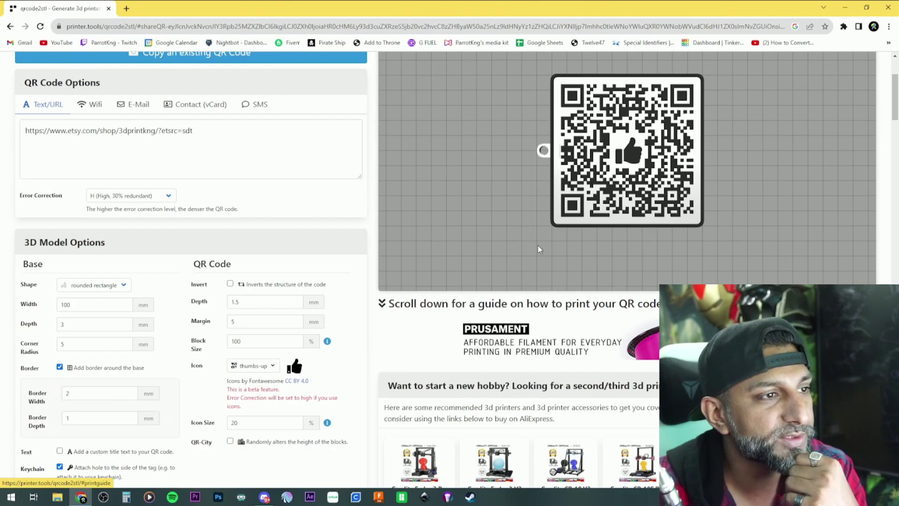
pyautogui.scroll(1, 516, 250)
pyautogui.moveTo(516, 251)
pyautogui.mouseDown()
pyautogui.moveTo(519, 215)
pyautogui.moveTo(517, 249)
pyautogui.moveTo(516, 237)
pyautogui.mouseUp()
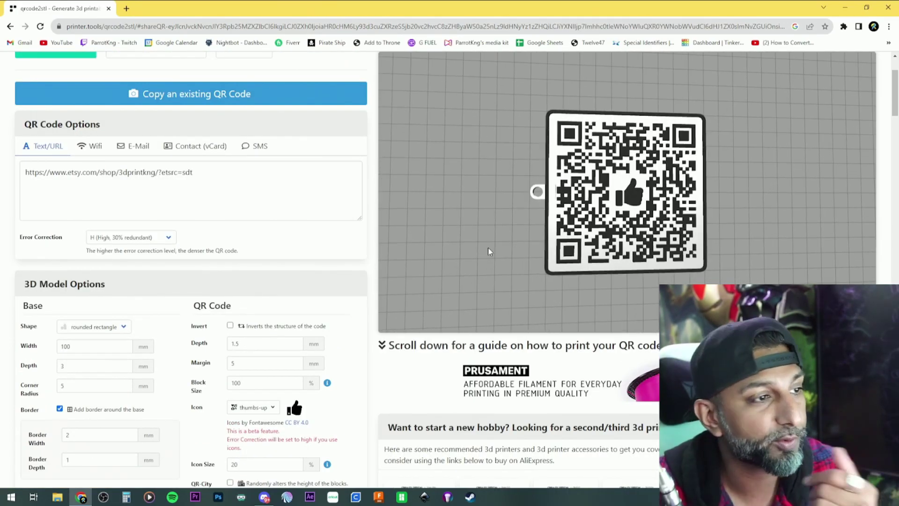
# Untick Border and regenerate the model without the base border.
pyautogui.click(59, 408)
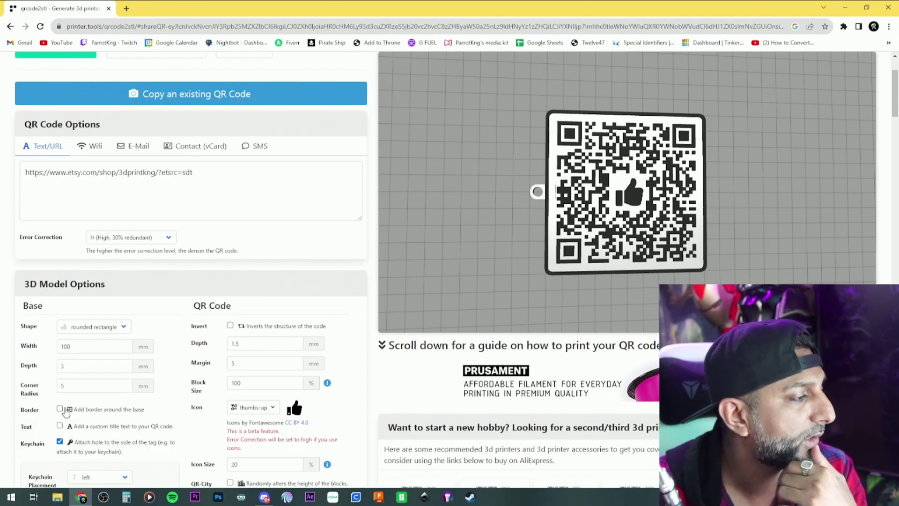
pyautogui.scroll(-1, 171, 377)
pyautogui.scroll(-3, 171, 377)
pyautogui.click(94, 425)
pyautogui.scroll(3, 252, 347)
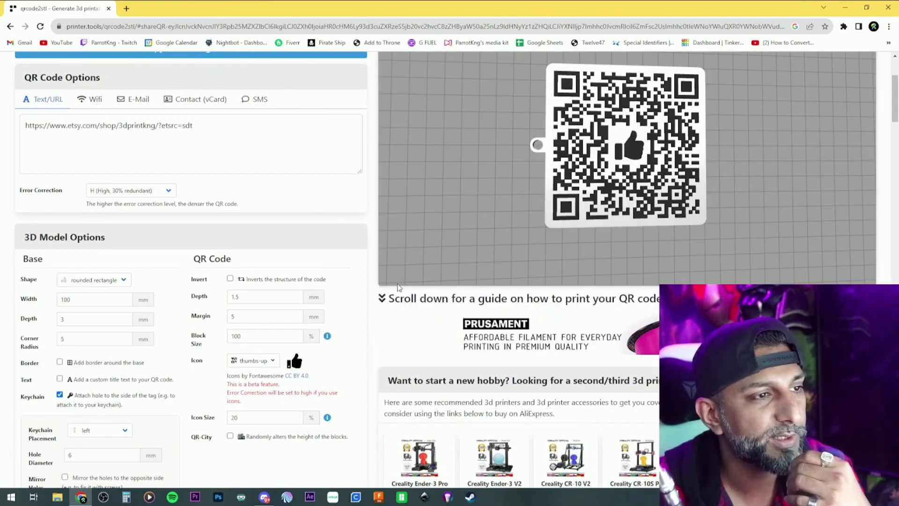
pyautogui.scroll(1, 511, 211)
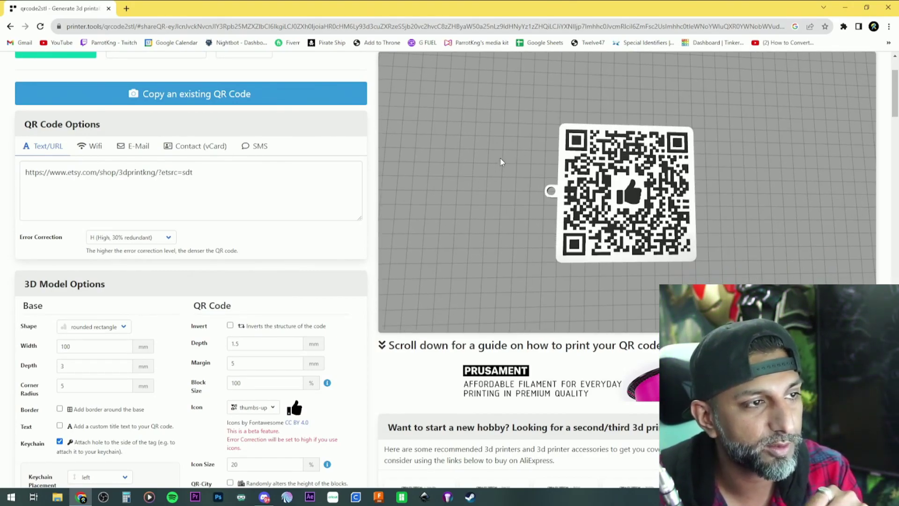
pyautogui.scroll(2, 540, 140)
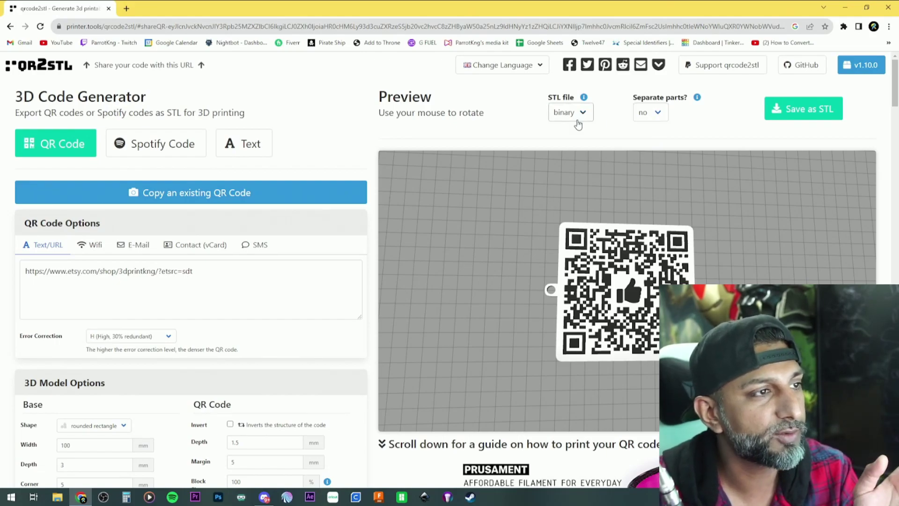
# Export the model as one combined STL (Separate parts: no) into the 3dprint Etsy folder.
pyautogui.click(658, 115)
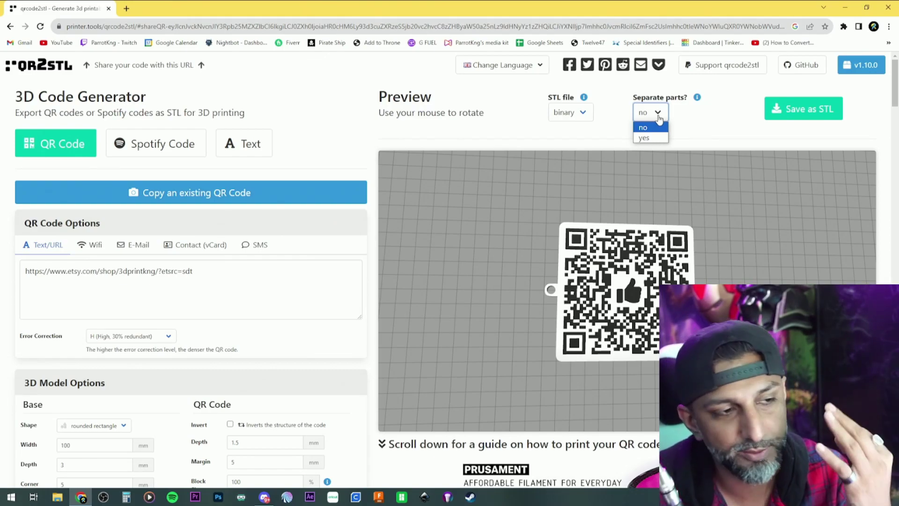
pyautogui.click(711, 114)
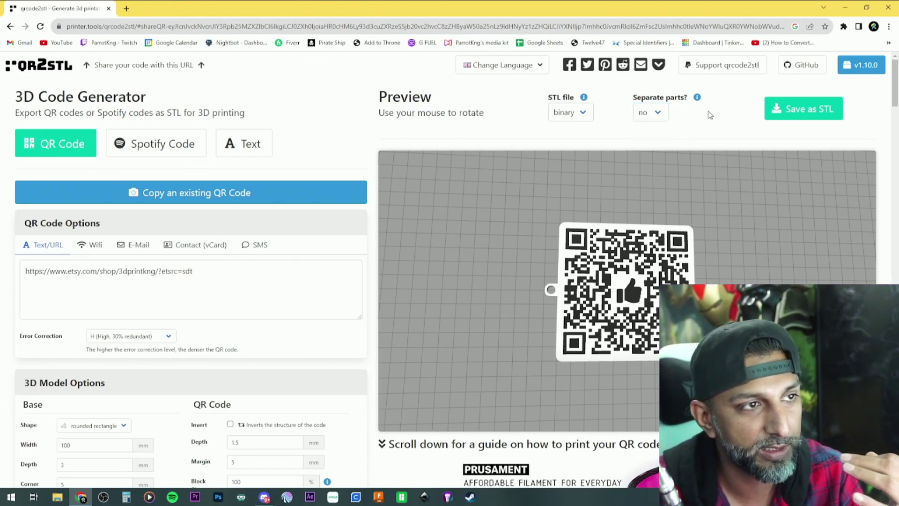
pyautogui.click(786, 108)
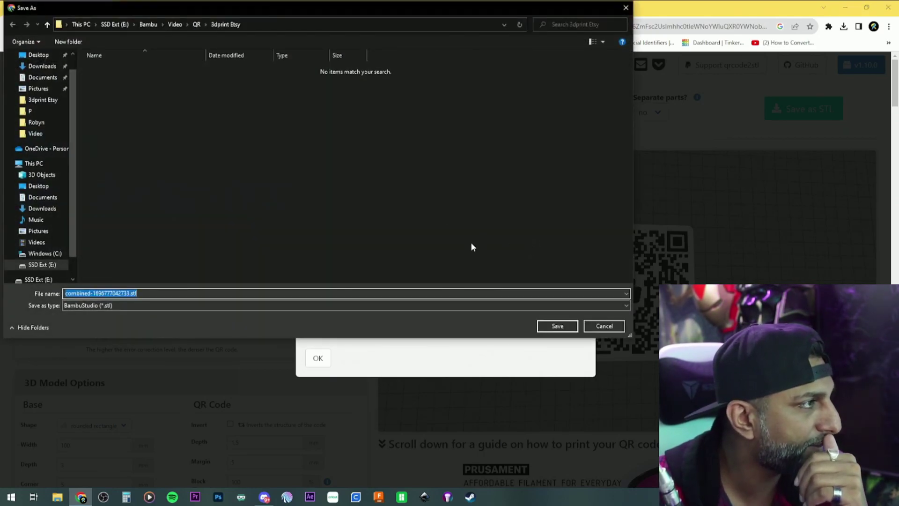
pyautogui.click(569, 325)
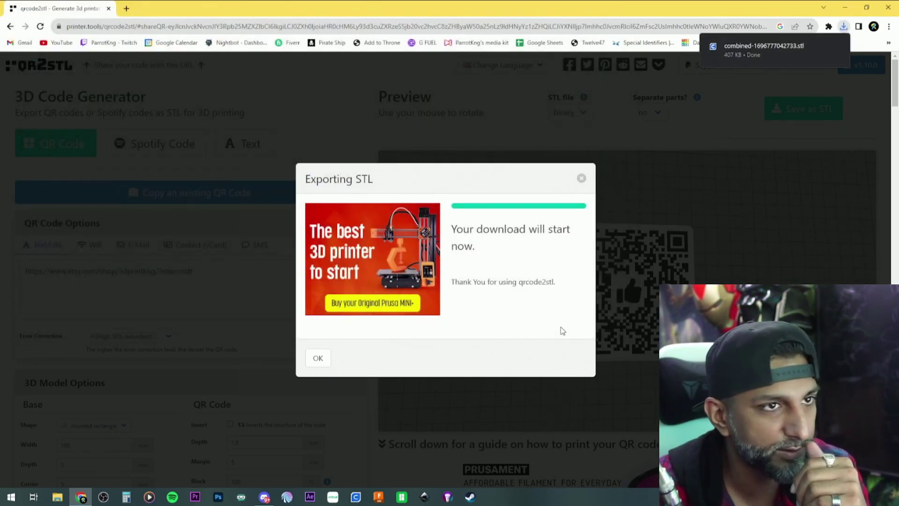
pyautogui.click(402, 497)
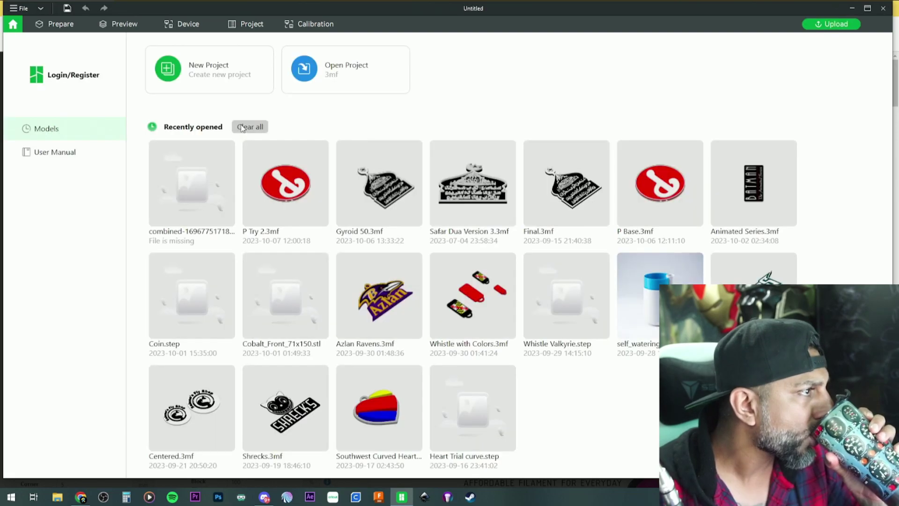
# Create a new project, import combined-1696777042733.stl, and switch Process from Global to Objects.
pyautogui.click(214, 80)
pyautogui.click(351, 45)
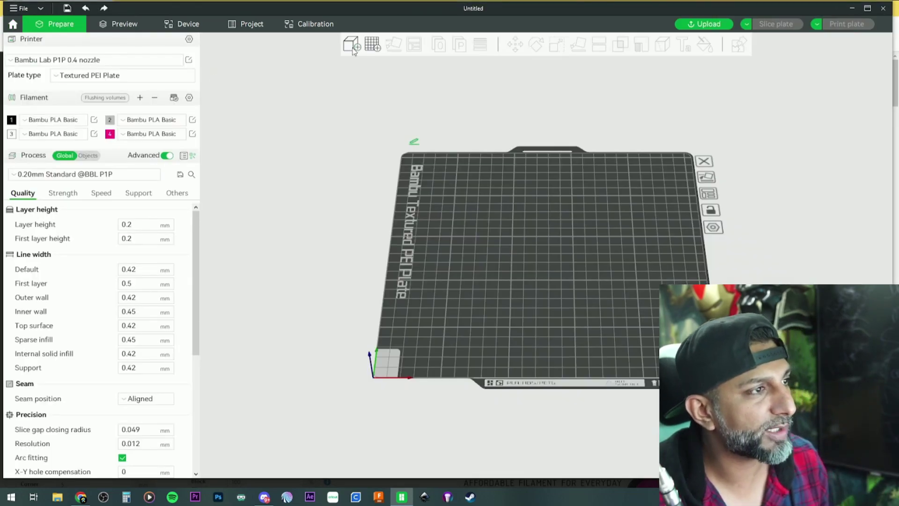
pyautogui.click(230, 70)
pyautogui.click(364, 239)
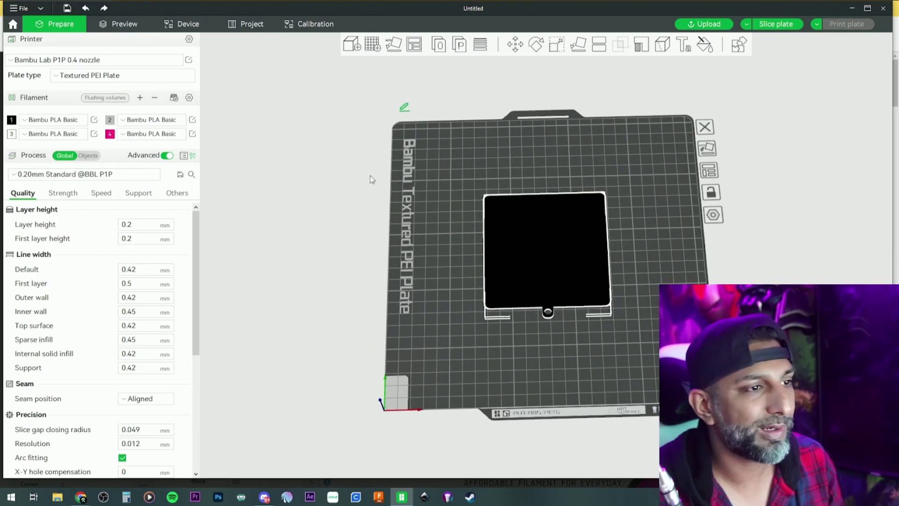
pyautogui.click(89, 155)
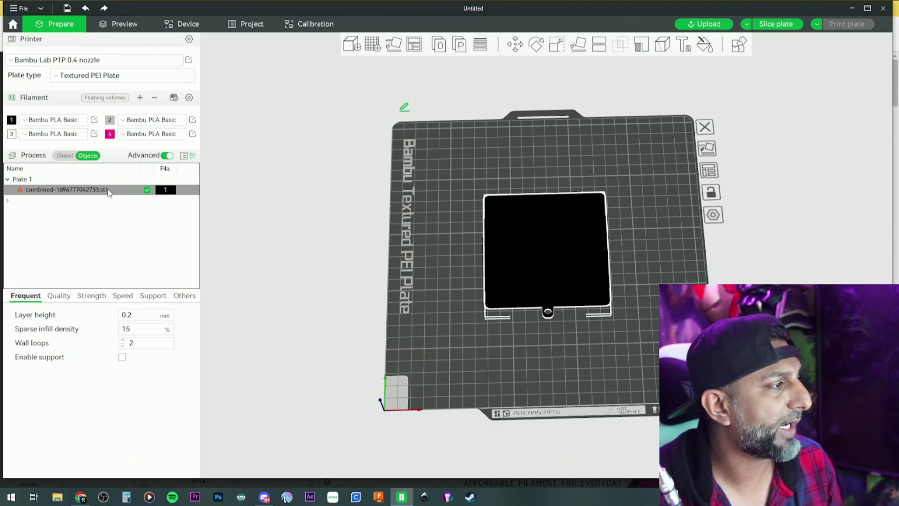
# Make the combined STL object printable, then select the plate and open Color Painting.
pyautogui.click(137, 192)
pyautogui.click(147, 190)
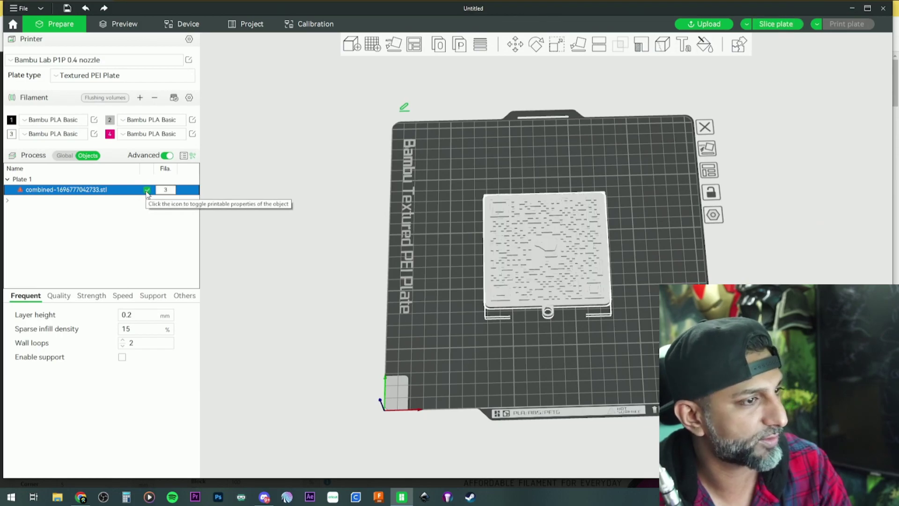
pyautogui.click(326, 196)
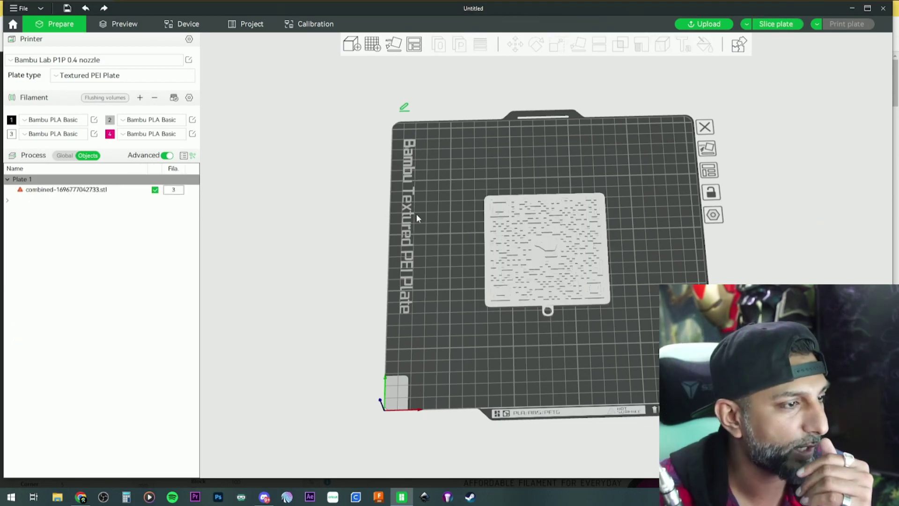
pyautogui.moveTo(440, 218); pyautogui.dragTo(385, 234)
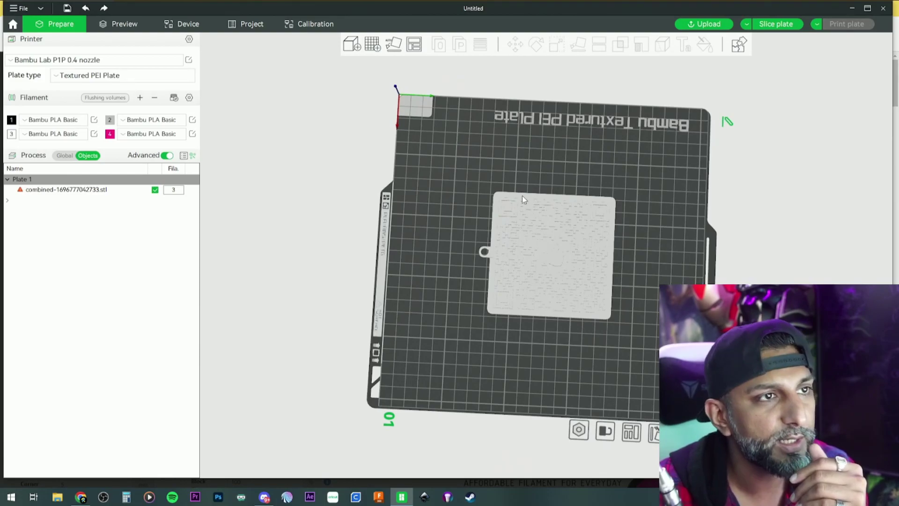
pyautogui.click(569, 256)
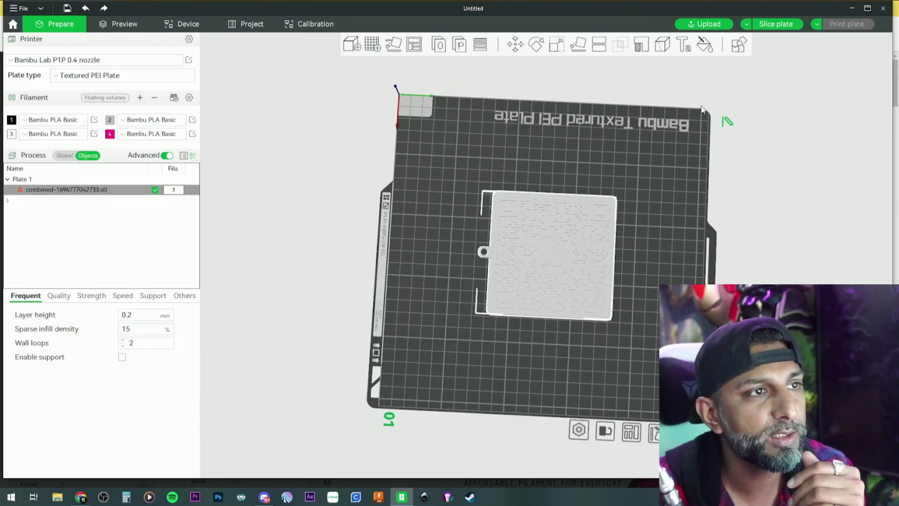
pyautogui.click(708, 46)
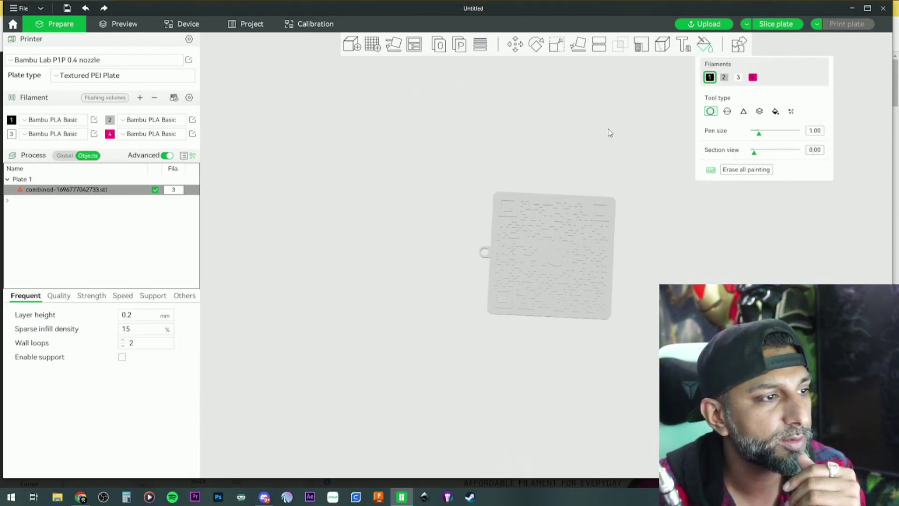
# Switch colour painting to height-range mode with a range value of 2.
pyautogui.moveTo(606, 131); pyautogui.dragTo(572, 195)
pyautogui.scroll(3, 604, 127)
pyautogui.moveTo(605, 127)
pyautogui.mouseDown()
pyautogui.moveTo(596, 105)
pyautogui.moveTo(611, 103)
pyautogui.mouseUp()
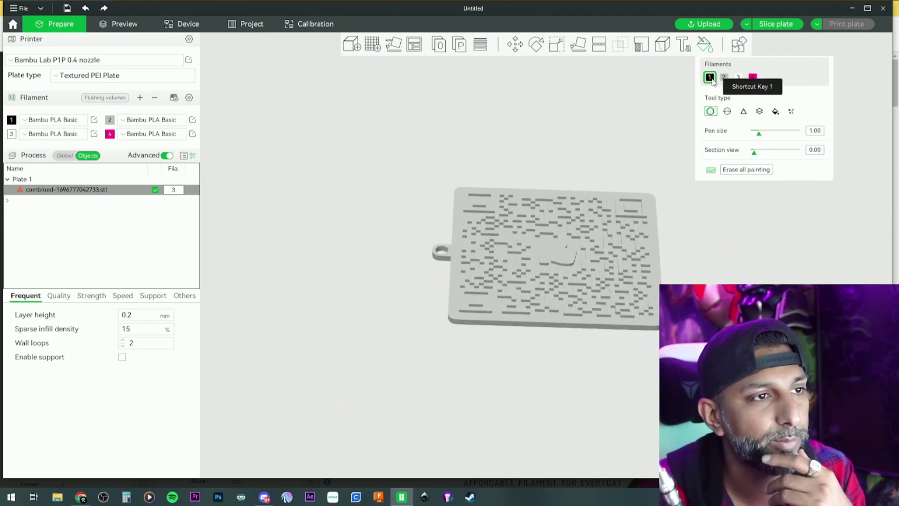
pyautogui.click(759, 112)
pyautogui.click(810, 131)
pyautogui.write('2')
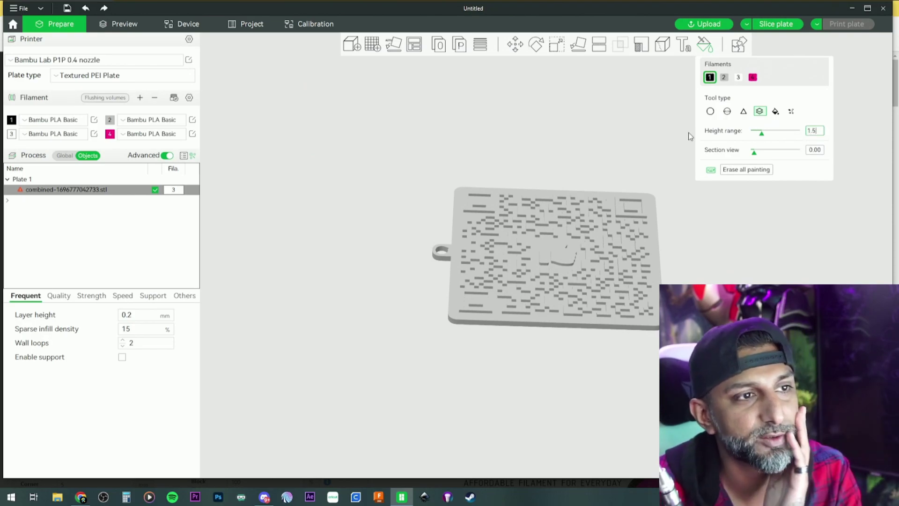
pyautogui.click(619, 131)
# Paint the plate's top layers black, undo, then repaint only the raised QR pattern.
pyautogui.click(590, 216)
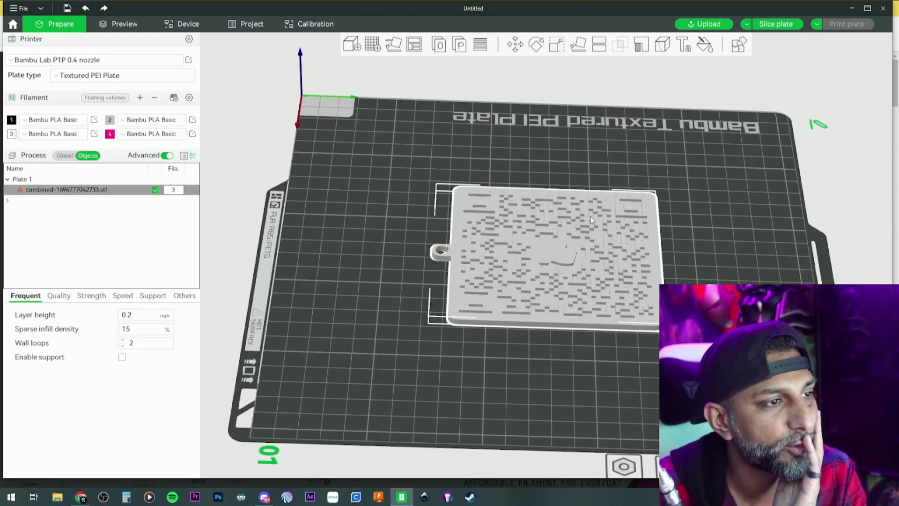
pyautogui.click(705, 44)
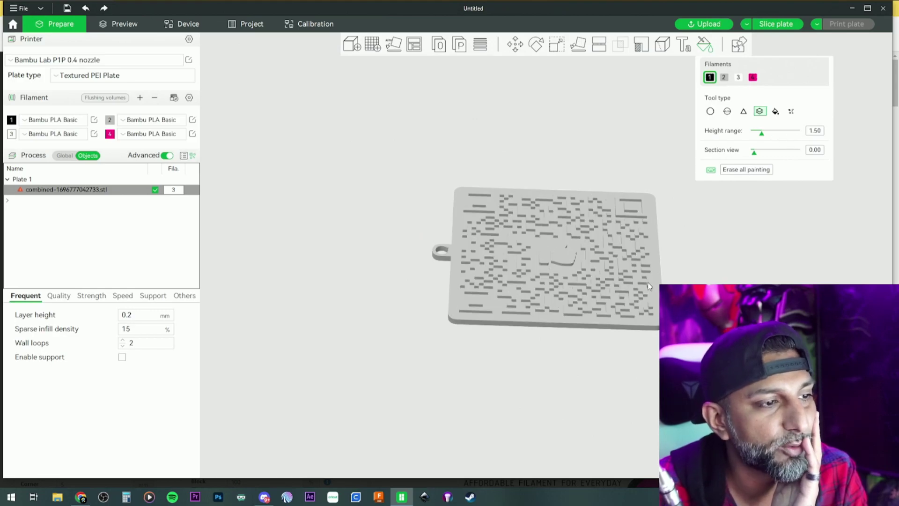
pyautogui.scroll(3, 652, 330)
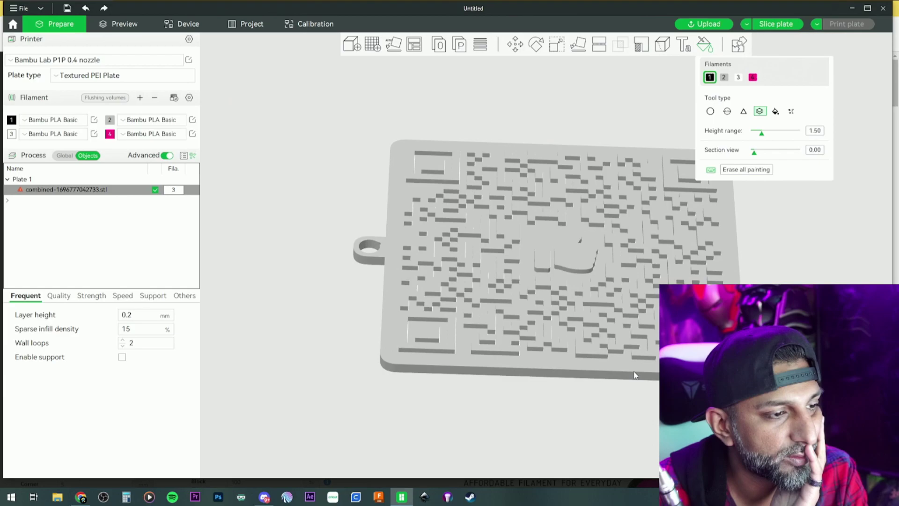
pyautogui.click(635, 376)
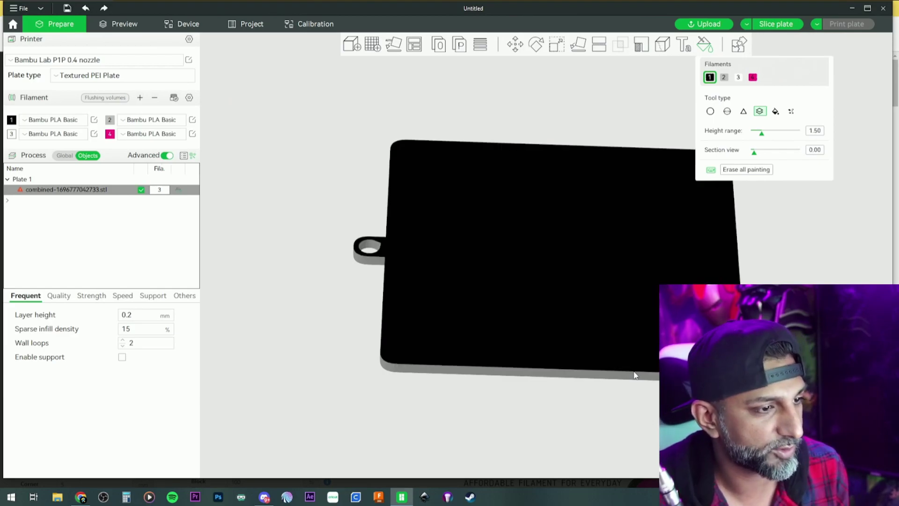
pyautogui.hotkey('ctrl', 'z')
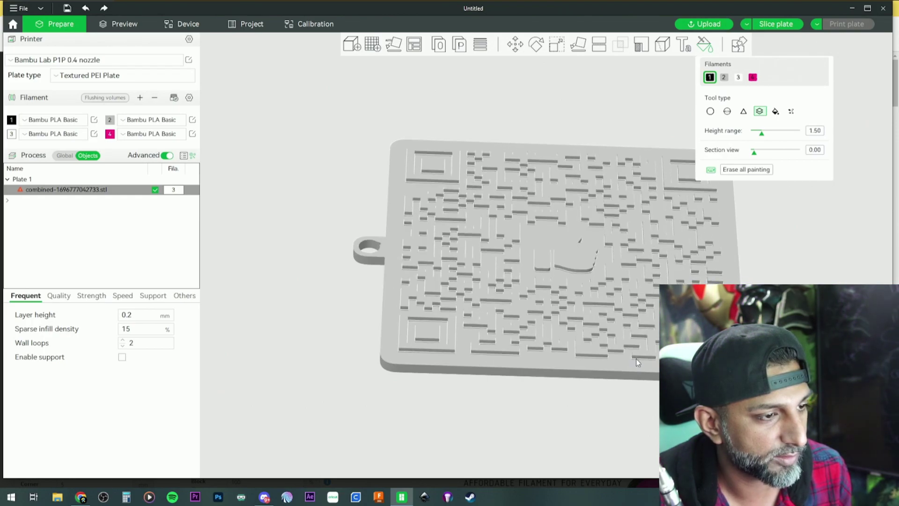
pyautogui.click(636, 359)
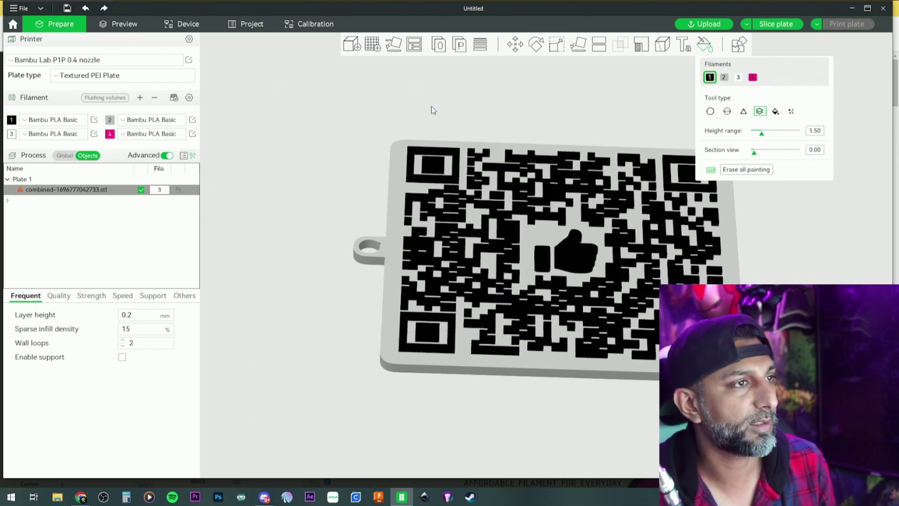
pyautogui.press('m')
# Run Fix Model on the keychain object to repair its mesh errors.
pyautogui.moveTo(379, 115); pyautogui.dragTo(338, 169)
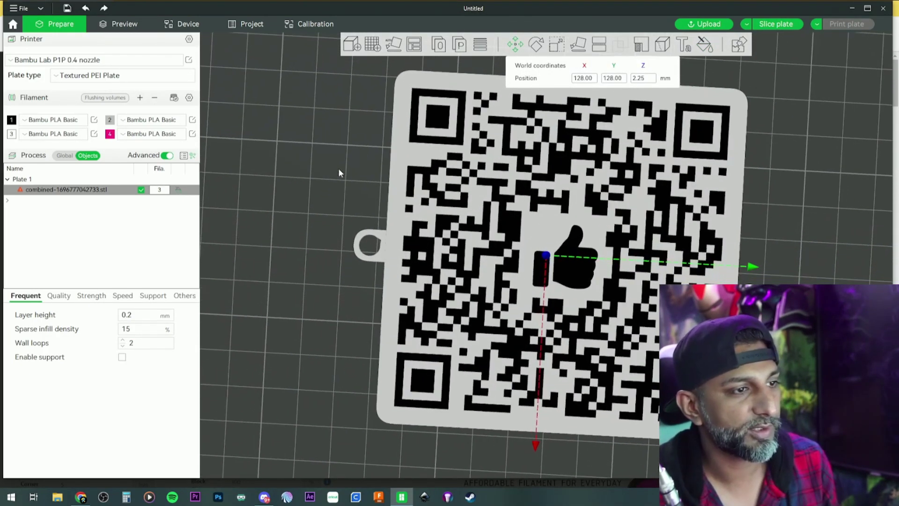
pyautogui.press('1')
pyautogui.click(339, 159)
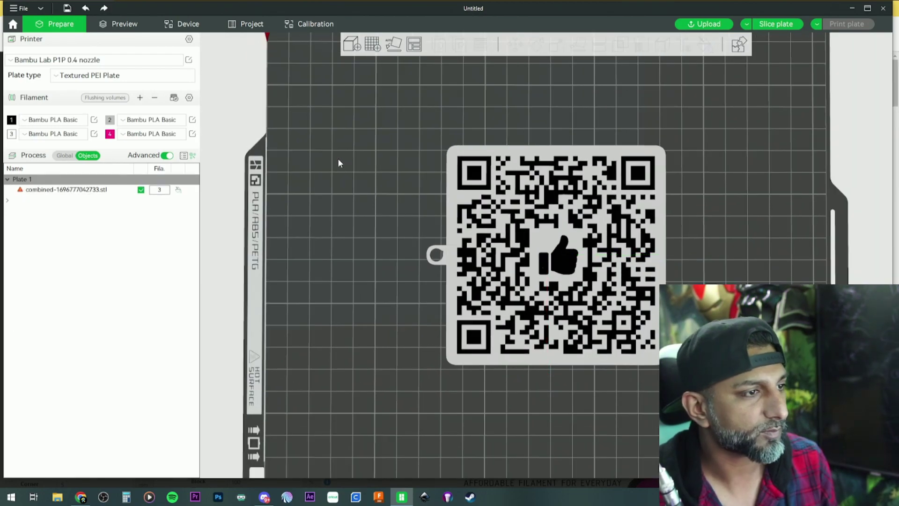
pyautogui.click(91, 189)
pyautogui.rightClick(92, 189)
pyautogui.click(120, 217)
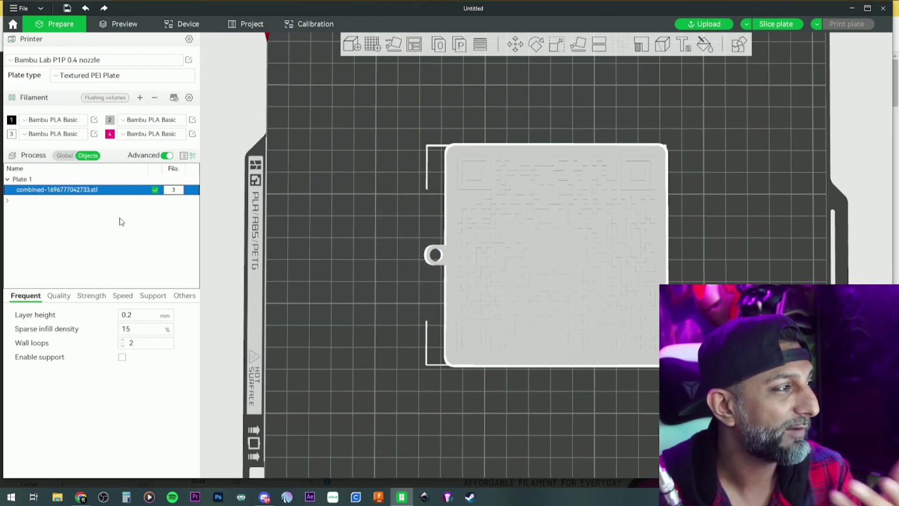
# Height-range paint the raised QR code and thumbs-up black, then close painting and zoom out.
pyautogui.press('n')
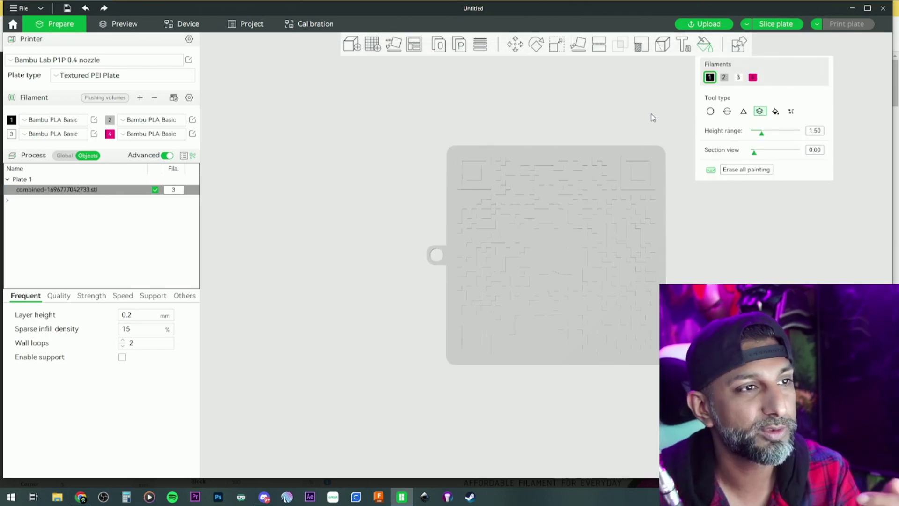
pyautogui.moveTo(657, 181); pyautogui.dragTo(615, 112)
pyautogui.scroll(3, 550, 311)
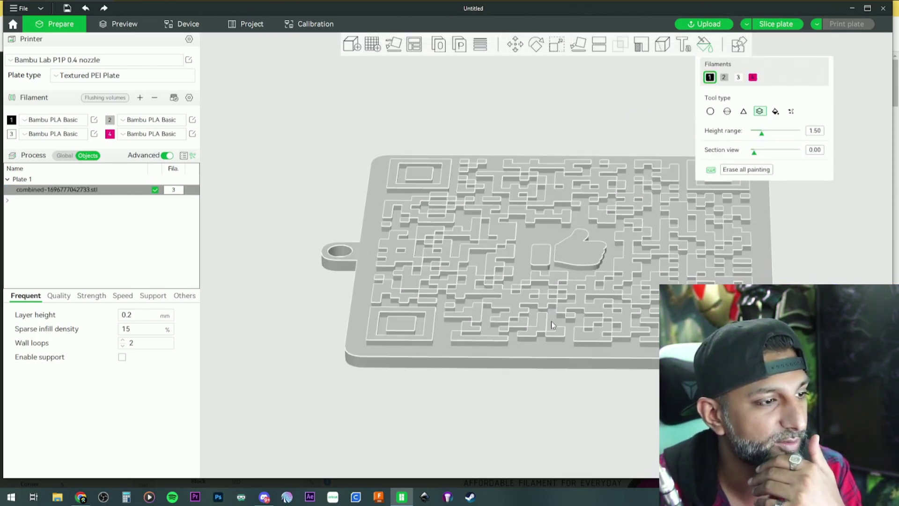
pyautogui.click(591, 346)
pyautogui.press('1')
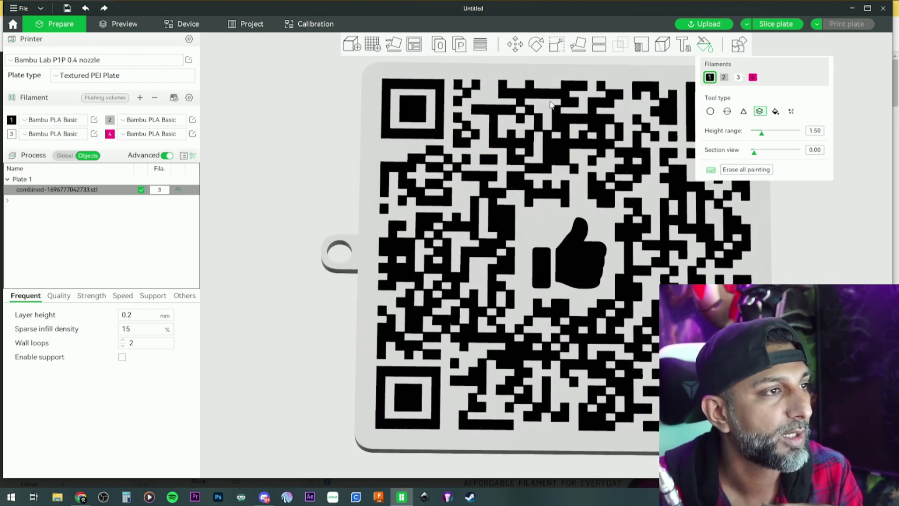
pyautogui.click(515, 45)
pyautogui.scroll(-5, 396, 155)
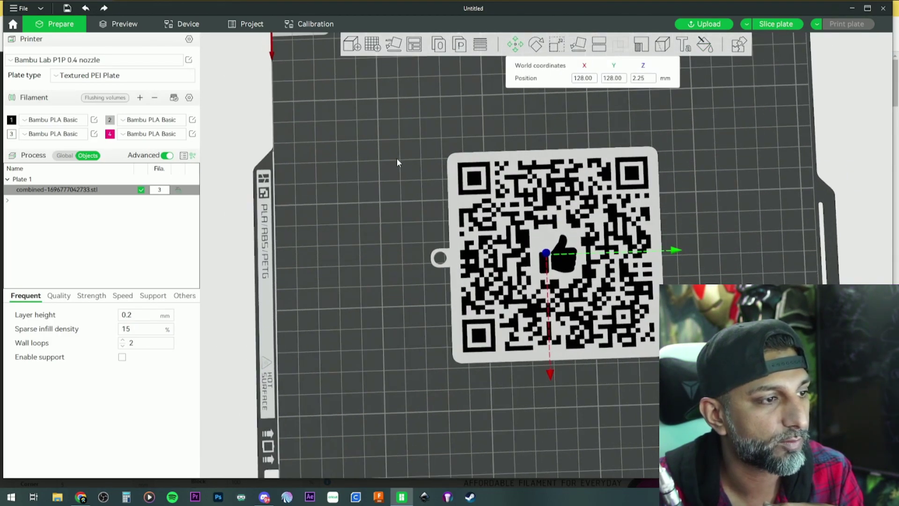
pyautogui.click(397, 157)
pyautogui.scroll(-2, 396, 157)
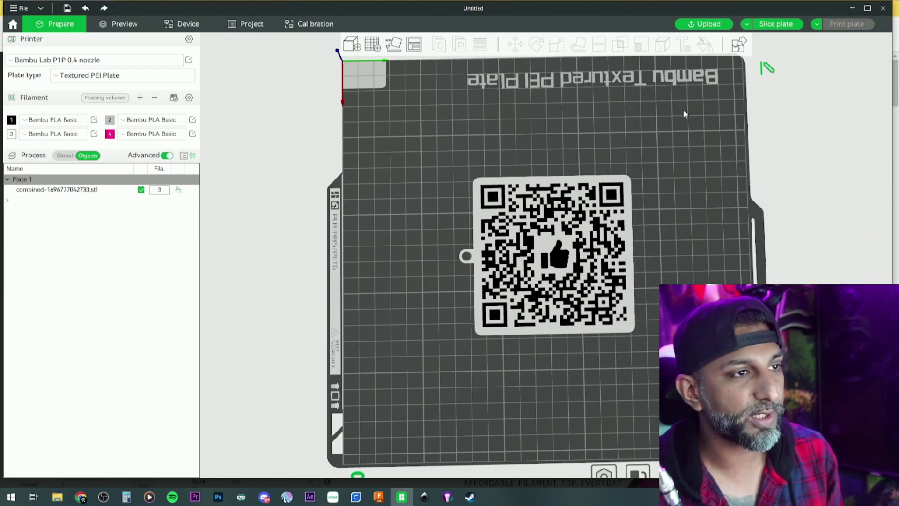
# Slice the QR plate and inspect the 1h4m, 28.03 g preview layer by layer.
pyautogui.click(773, 25)
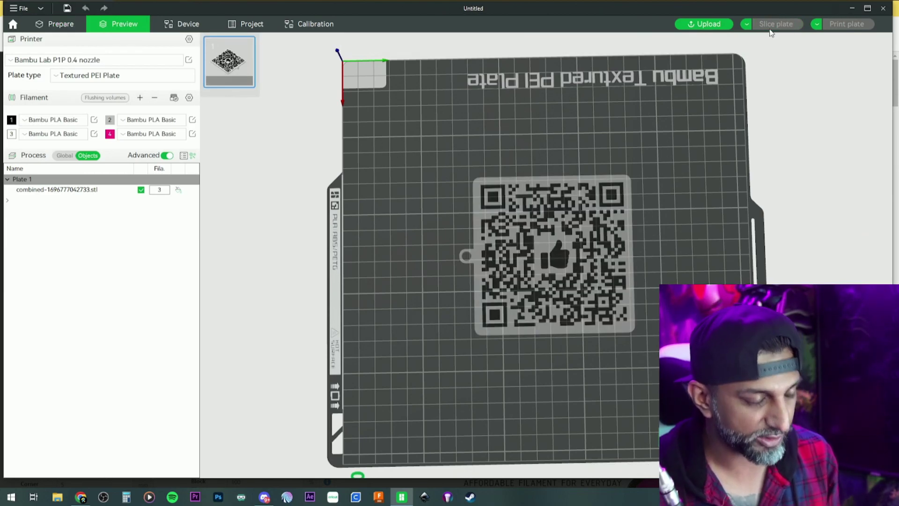
pyautogui.moveTo(640, 136)
pyautogui.mouseDown()
pyautogui.moveTo(640, 178)
pyautogui.moveTo(638, 134)
pyautogui.mouseUp()
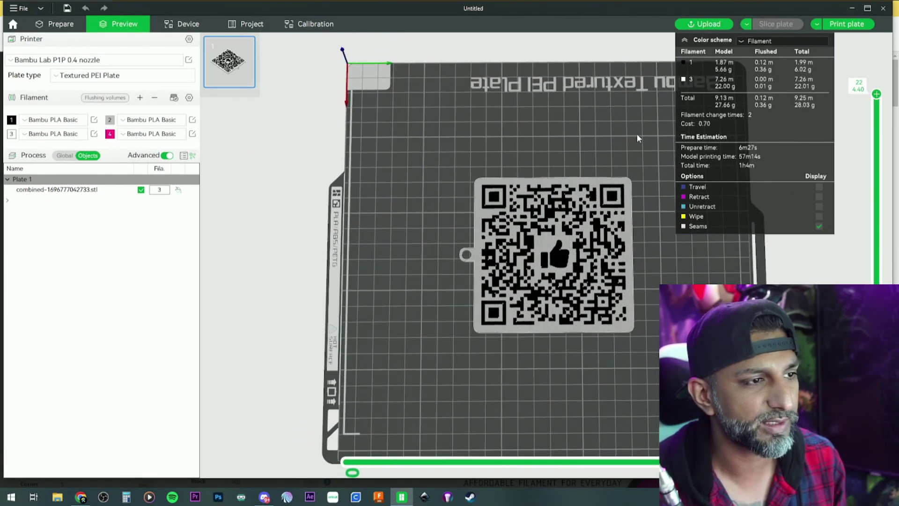
pyautogui.moveTo(877, 93)
pyautogui.mouseDown()
pyautogui.moveTo(877, 328)
pyautogui.moveTo(885, 256)
pyautogui.moveTo(877, 93)
pyautogui.mouseUp()
pyautogui.moveTo(603, 125); pyautogui.dragTo(604, 133)
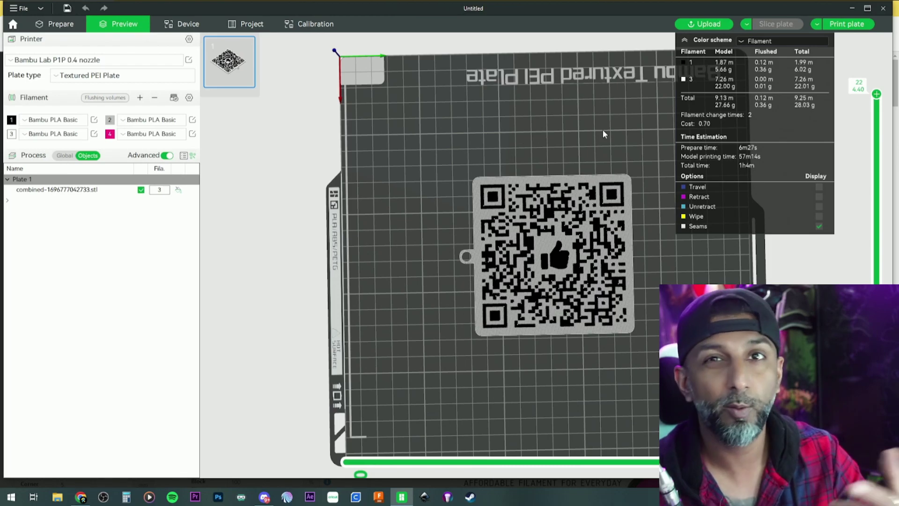
# Search Google for 'credit card dimensions' and enlarge the 85.6 × 53.98 mm size diagram.
pyautogui.click(81, 497)
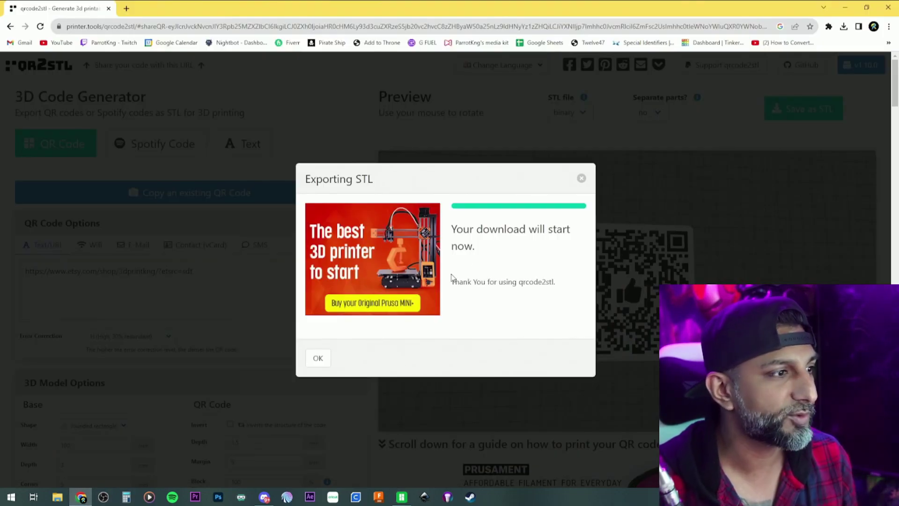
pyautogui.click(126, 9)
pyautogui.write('h')
pyautogui.press('BackSpace')
pyautogui.write('credi')
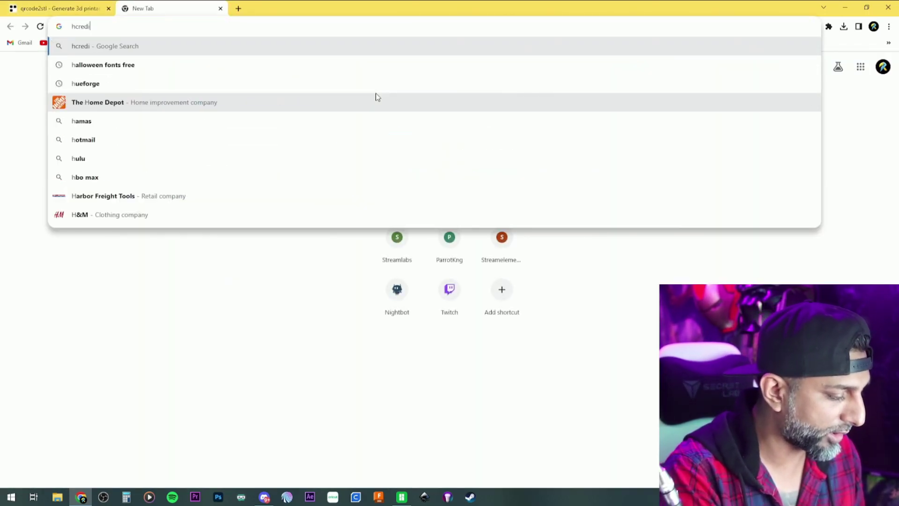
pyautogui.write('t card dimensions')
pyautogui.press('Return')
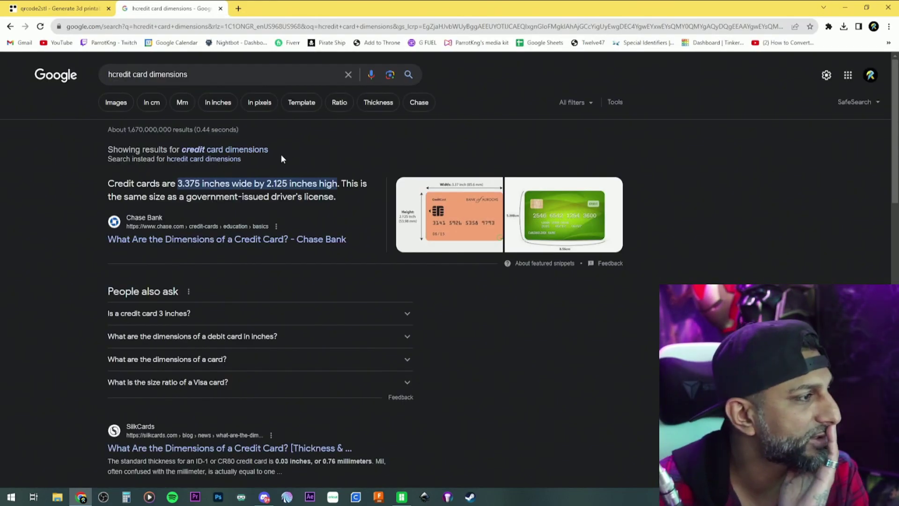
pyautogui.click(466, 226)
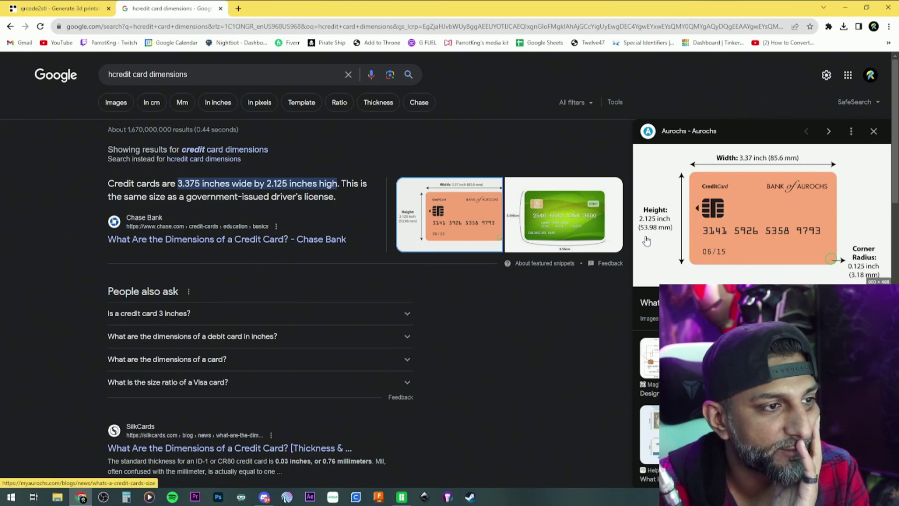
pyautogui.scroll(-1, 647, 241)
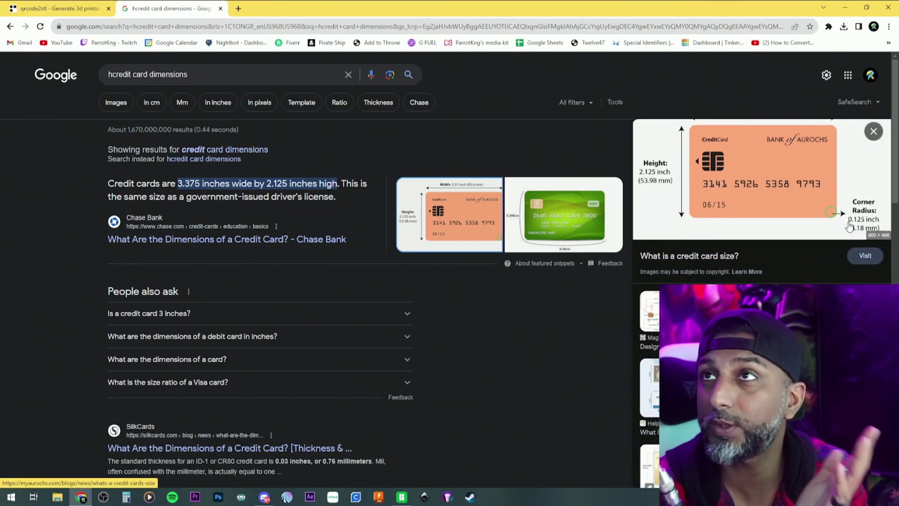
pyautogui.scroll(1, 850, 227)
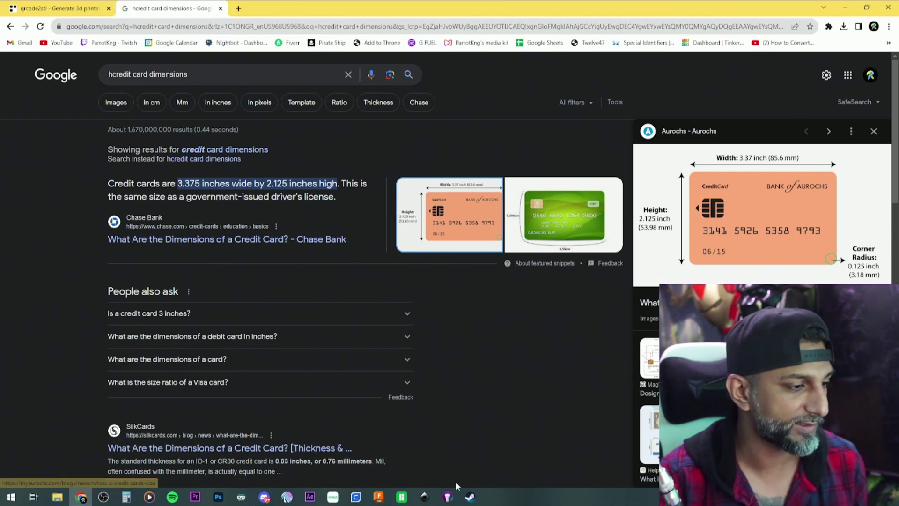
# Launch Fusion 360 and start a new sketch on the XY top plane.
pyautogui.click(388, 497)
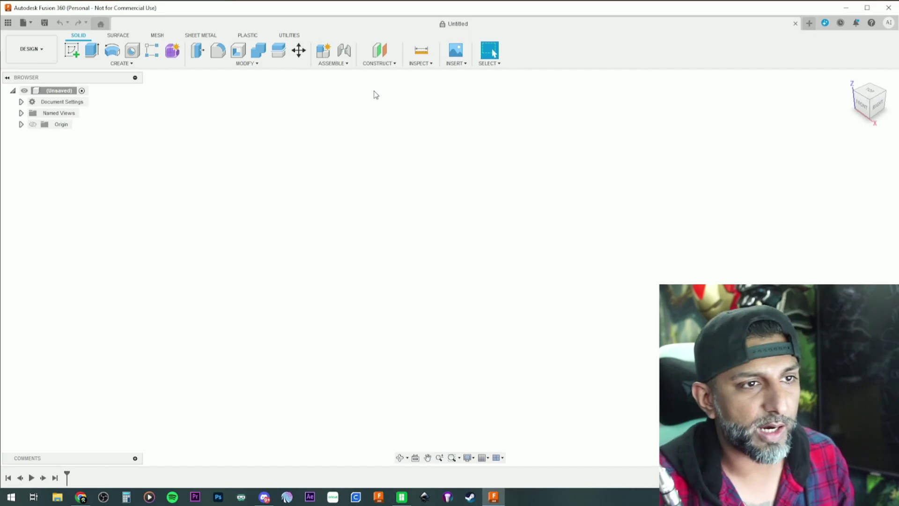
pyautogui.click(71, 50)
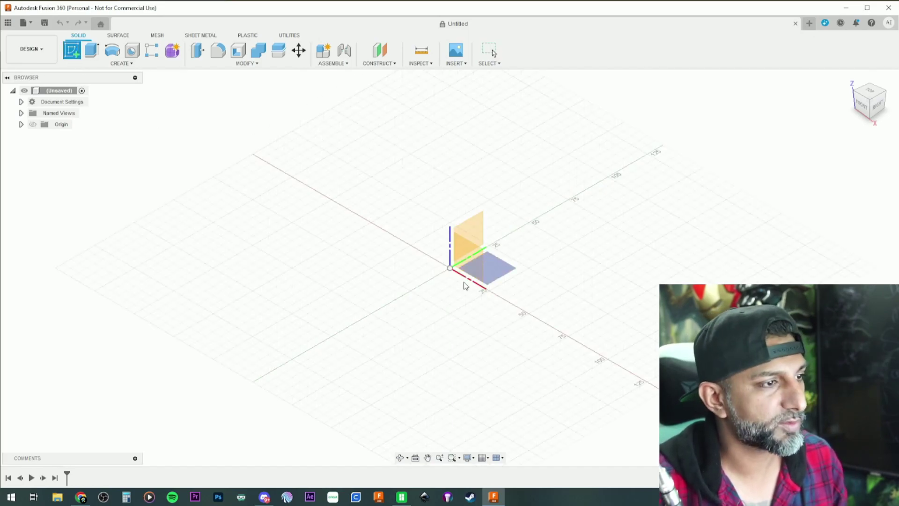
pyautogui.click(505, 272)
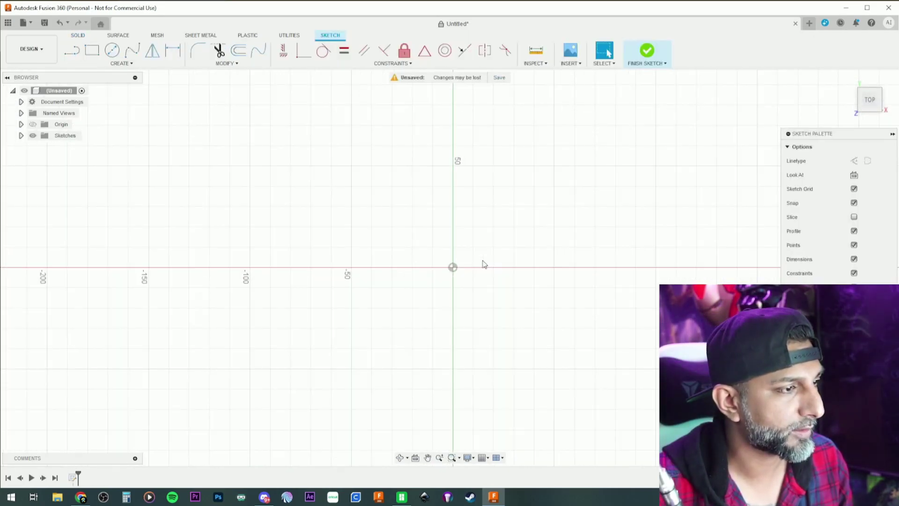
# Switch between Chrome and Fusion 360 to recheck the credit card dimensions.
pyautogui.click(82, 500)
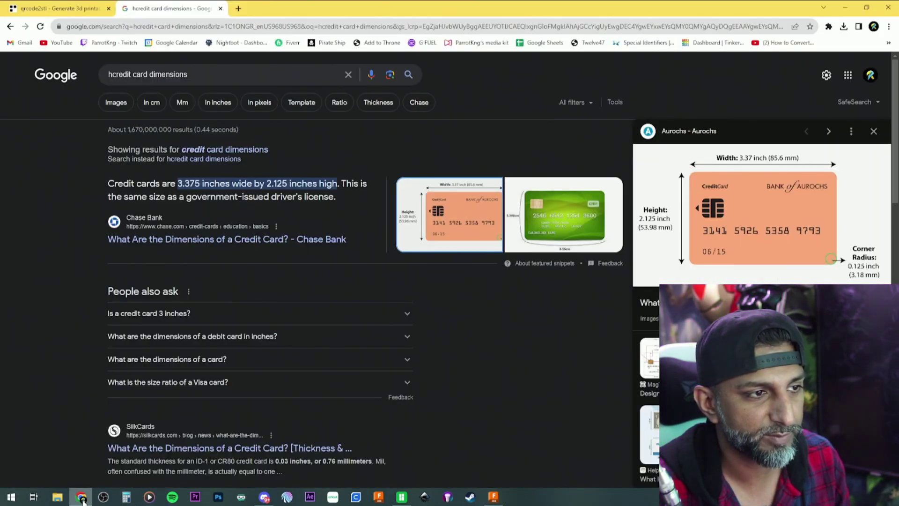
pyautogui.click(83, 500)
pyautogui.click(82, 500)
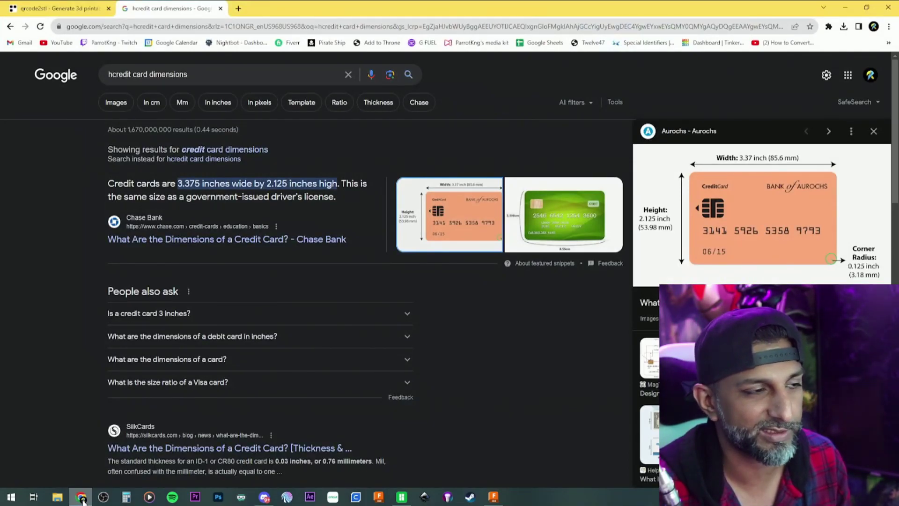
pyautogui.click(82, 500)
# Draw an 86 × 54 mm rectangle from the origin.
pyautogui.press('r')
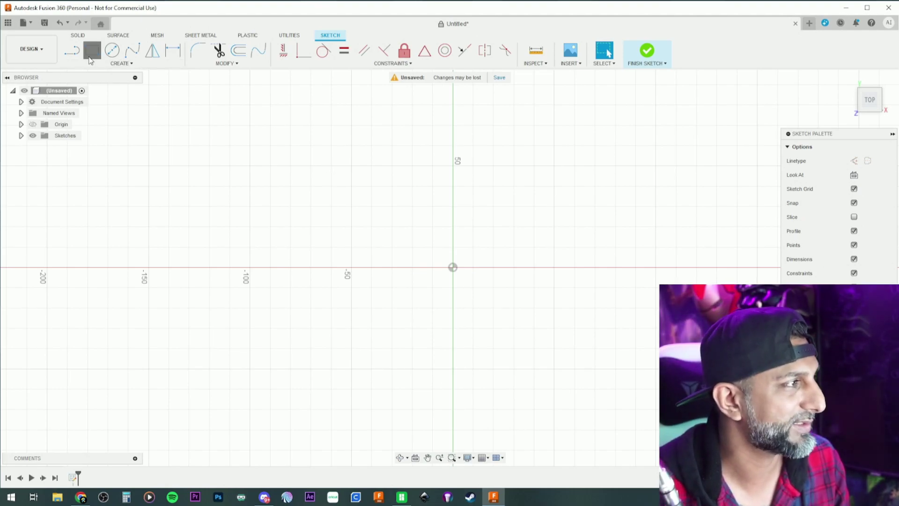
pyautogui.click(452, 267)
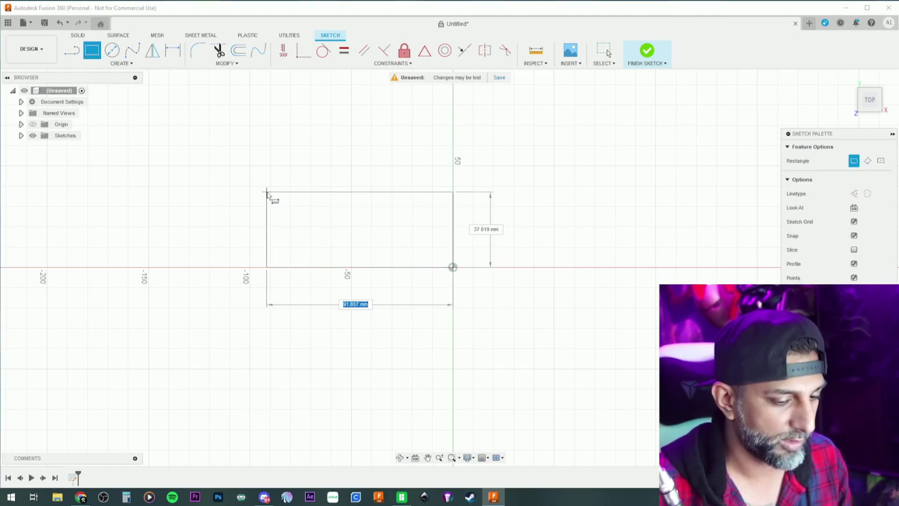
pyautogui.write('54')
pyautogui.press('Tab')
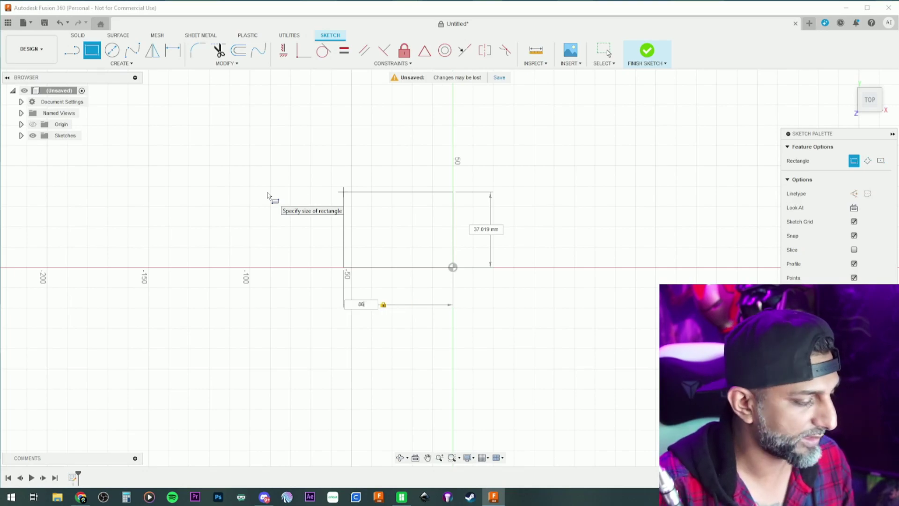
pyautogui.press('Tab')
pyautogui.write('8')
pyautogui.write('54')
pyautogui.press('Return')
pyautogui.press('Escape')
pyautogui.scroll(2, 376, 192)
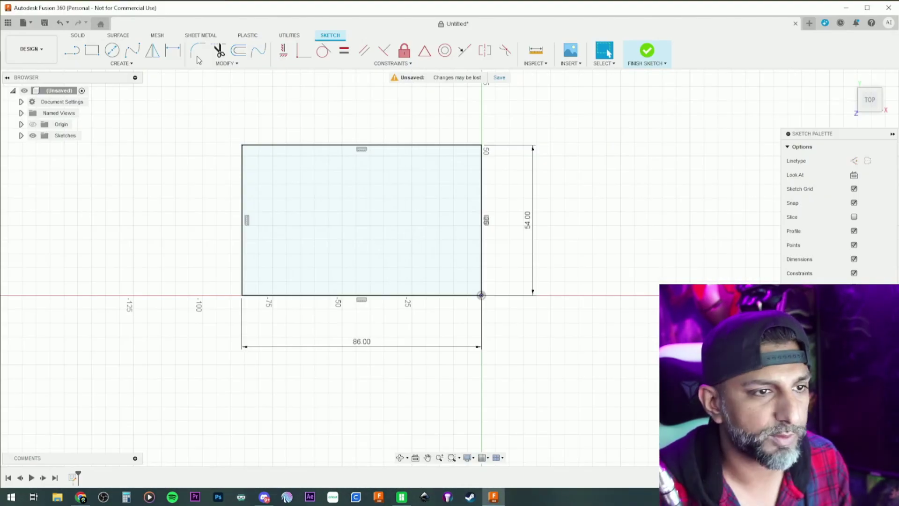
# Fillet all four rectangle corners with a 3.18 mm radius, then return to Chrome.
pyautogui.click(244, 149)
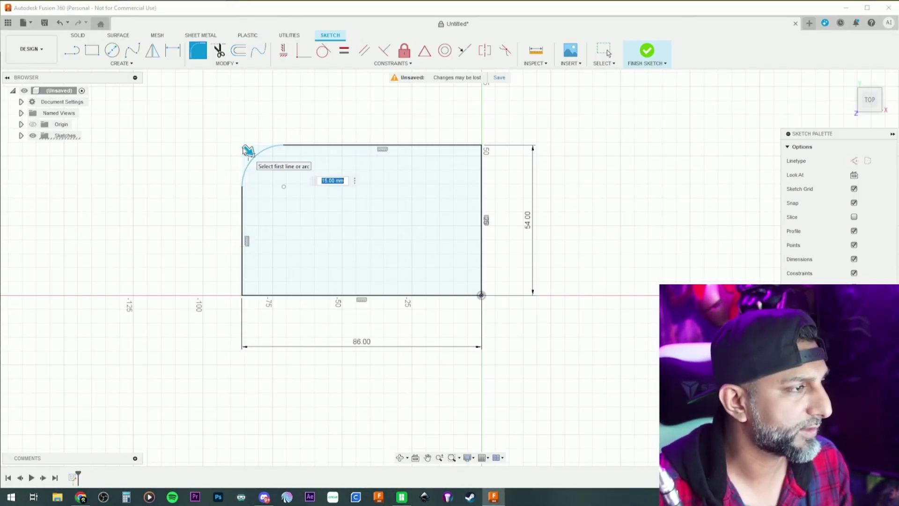
pyautogui.hotkey('ctrl', 'z')
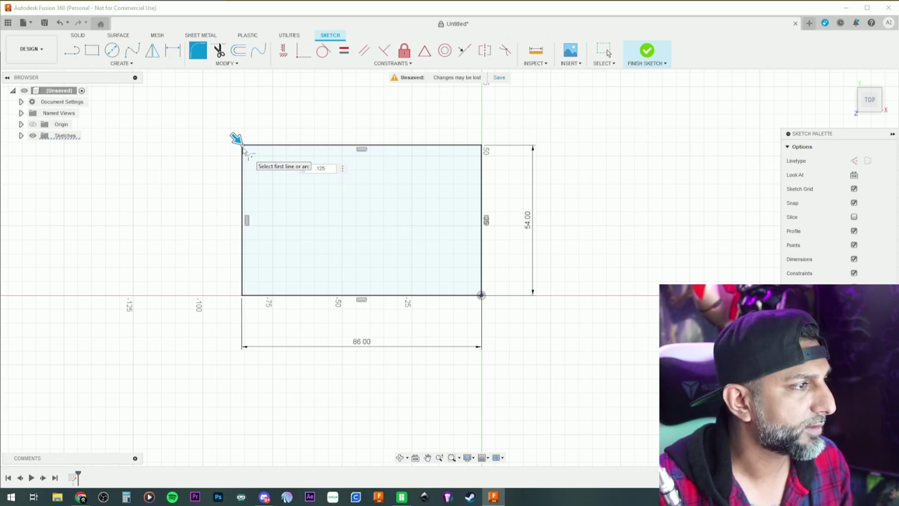
pyautogui.scroll(4, 244, 150)
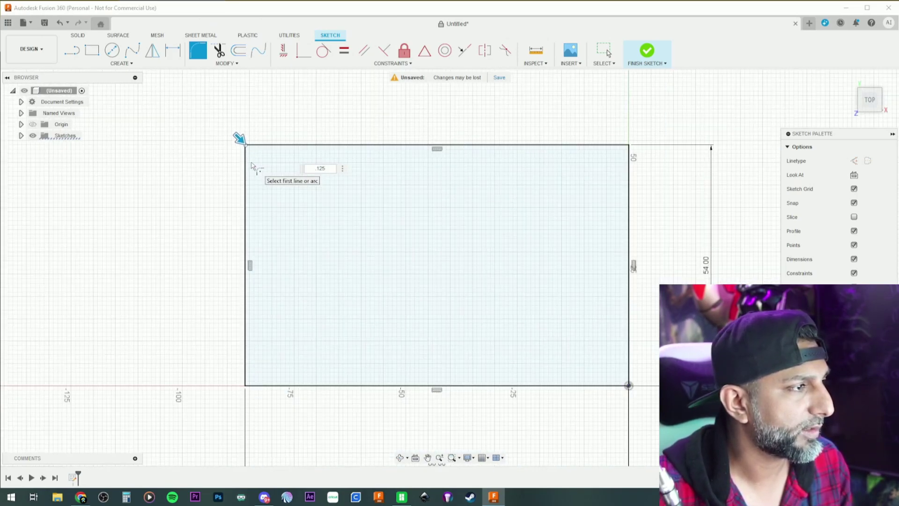
pyautogui.scroll(-2, 241, 140)
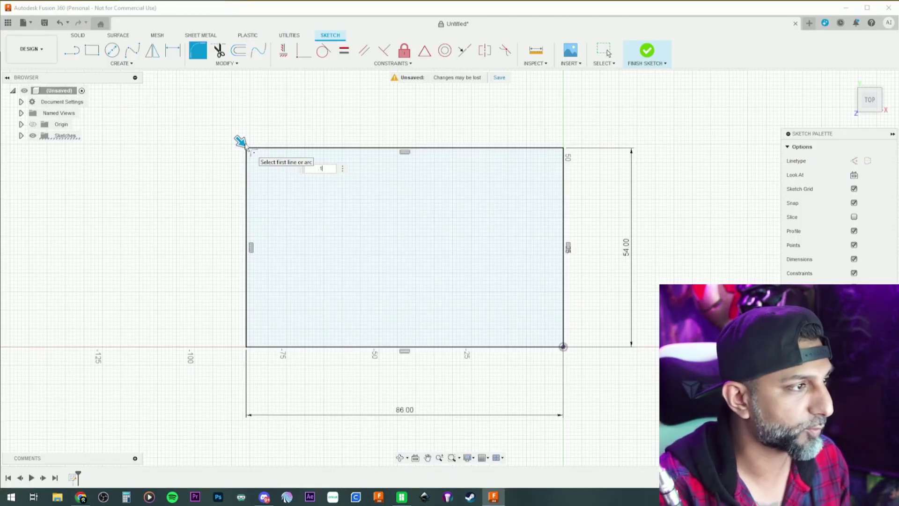
pyautogui.press('Return')
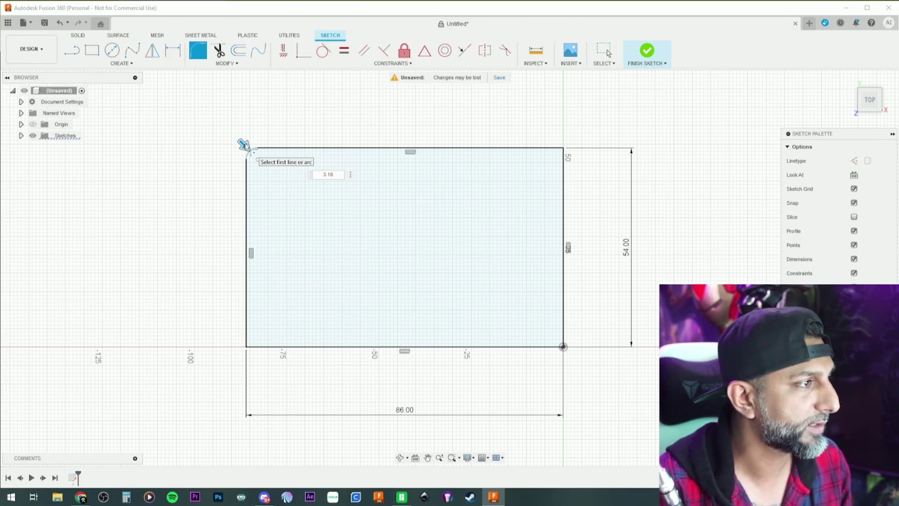
pyautogui.click(248, 349)
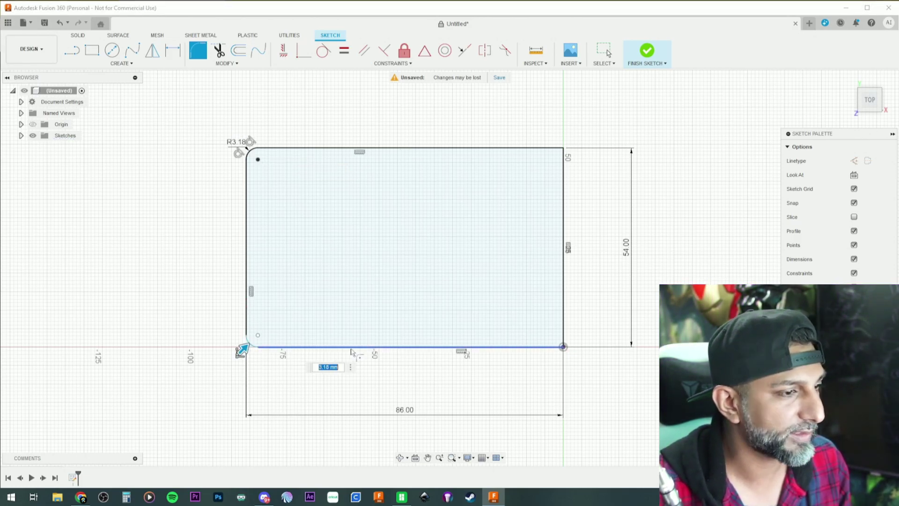
pyautogui.click(563, 347)
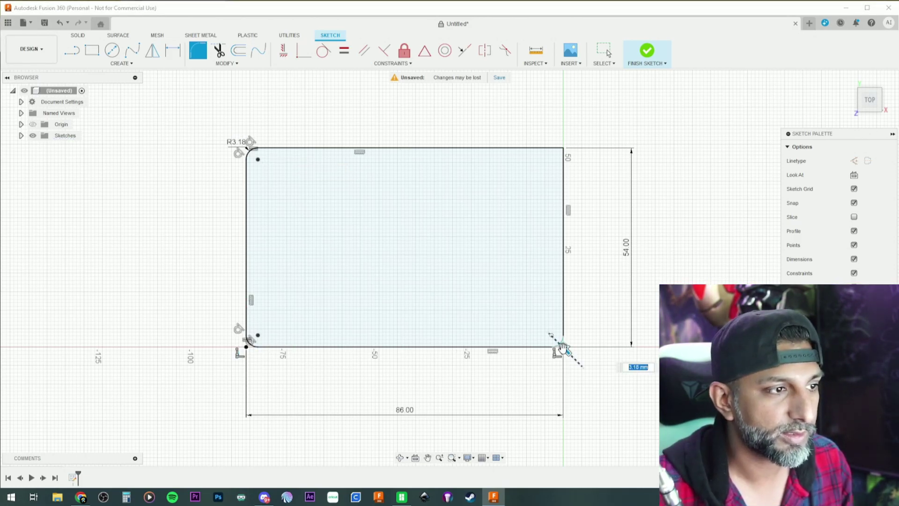
pyautogui.click(563, 148)
pyautogui.press('Escape')
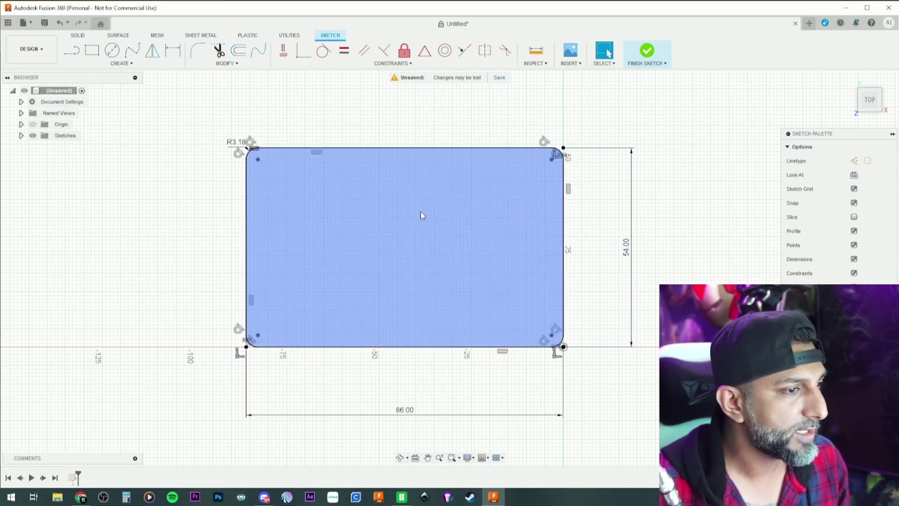
pyautogui.click(81, 496)
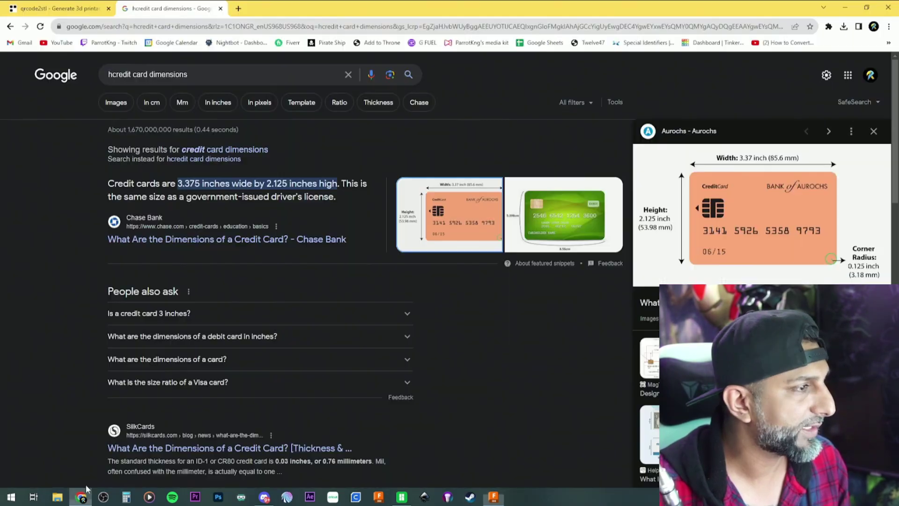
# Search 'credit card thickness' to find the 0.76 mm thickness, then minimize Chrome.
pyautogui.click(113, 74)
pyautogui.press('BackSpace')
pyautogui.moveTo(165, 74); pyautogui.dragTo(147, 74)
pyautogui.write('thic')
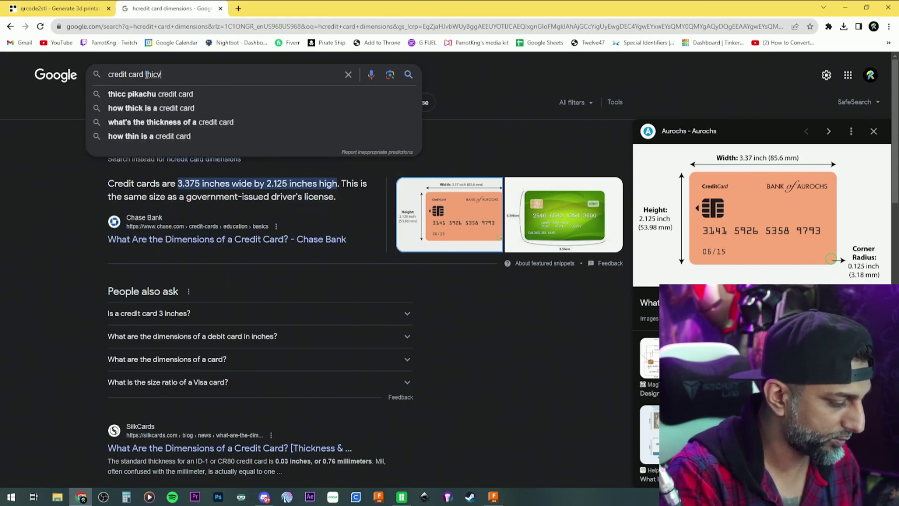
pyautogui.press('Down')
pyautogui.press('Return')
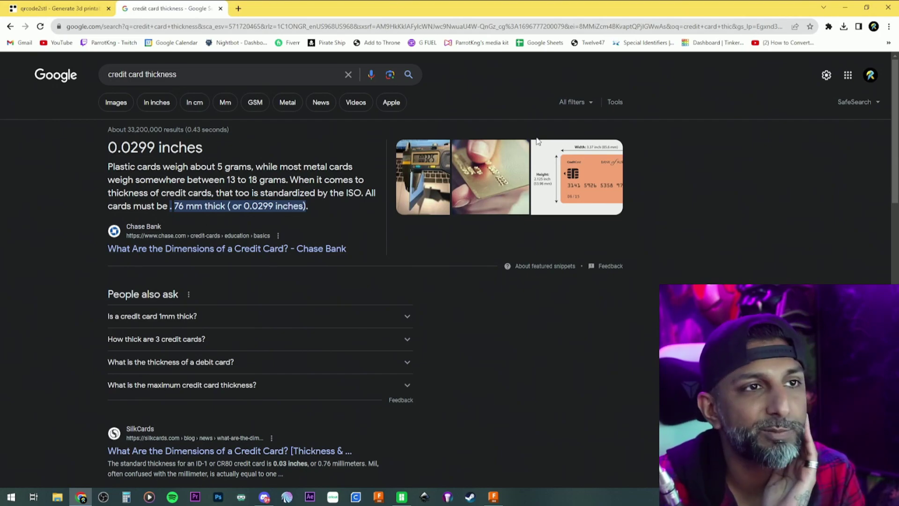
pyautogui.click(845, 8)
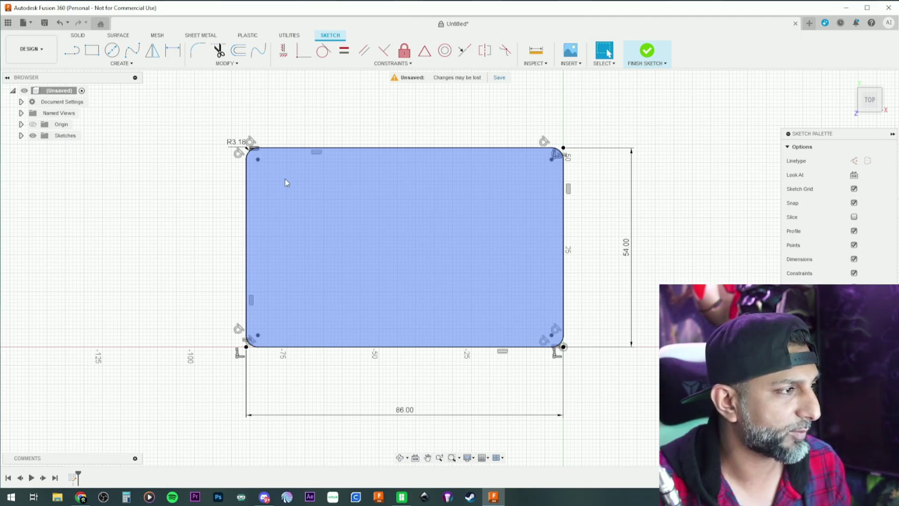
# Add a text box reading '3D Print Kng' inside the card, centred horizontally and vertically.
pyautogui.click(121, 63)
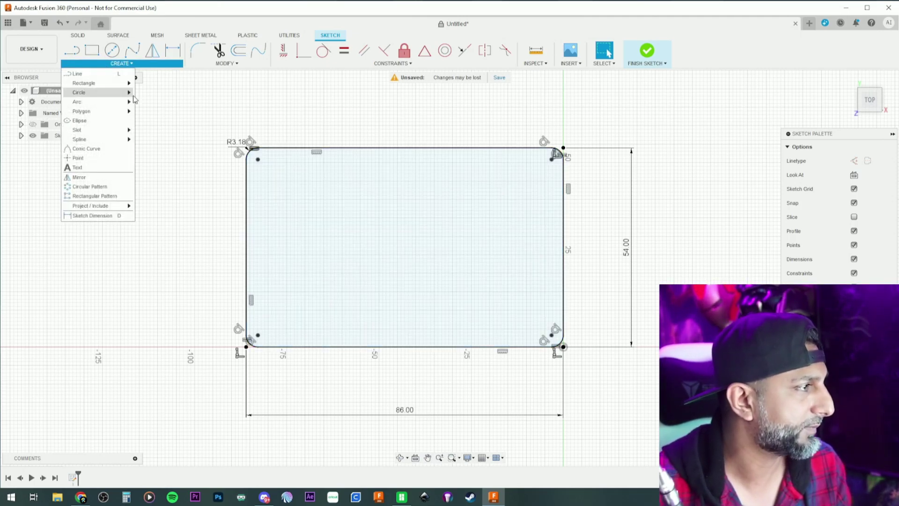
pyautogui.click(84, 178)
pyautogui.click(257, 177)
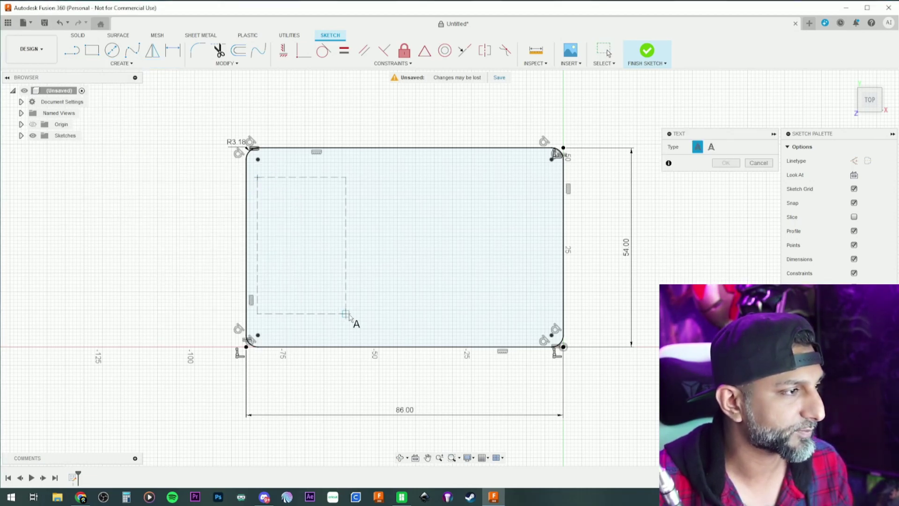
pyautogui.click(402, 324)
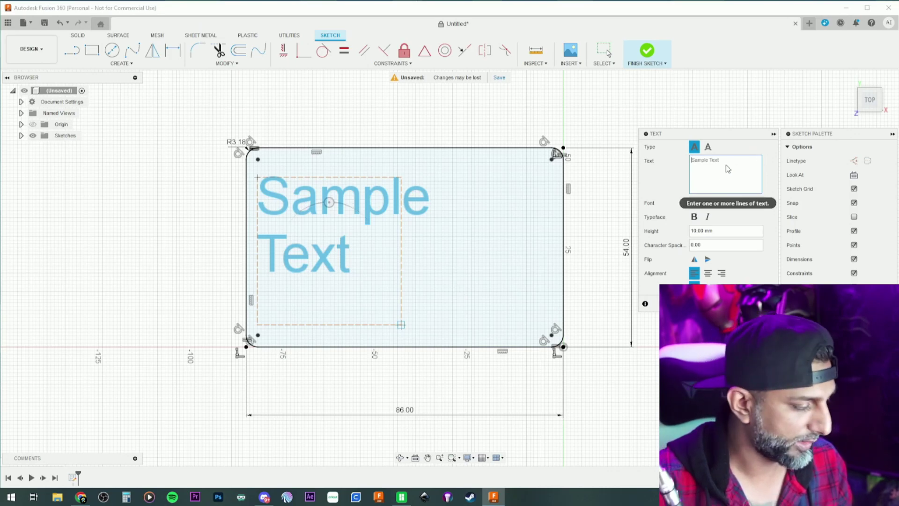
pyautogui.write('3D Pri')
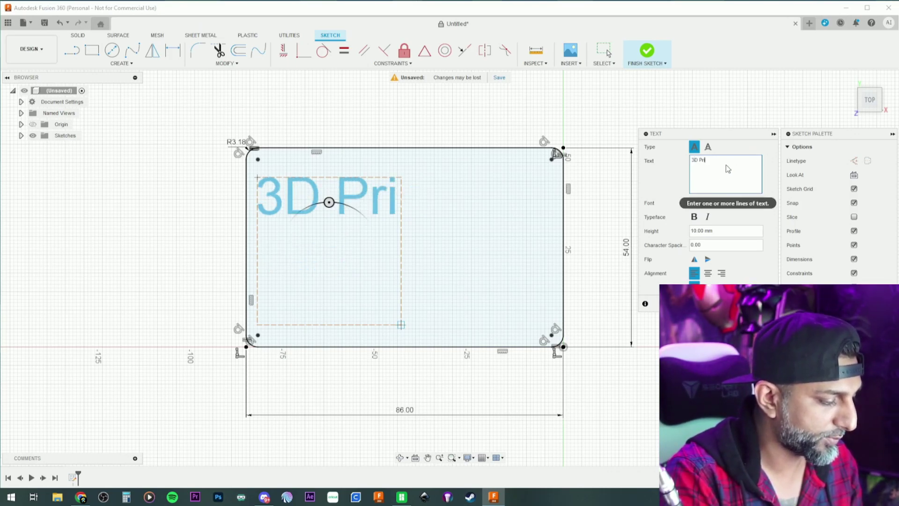
pyautogui.write('nt Kng')
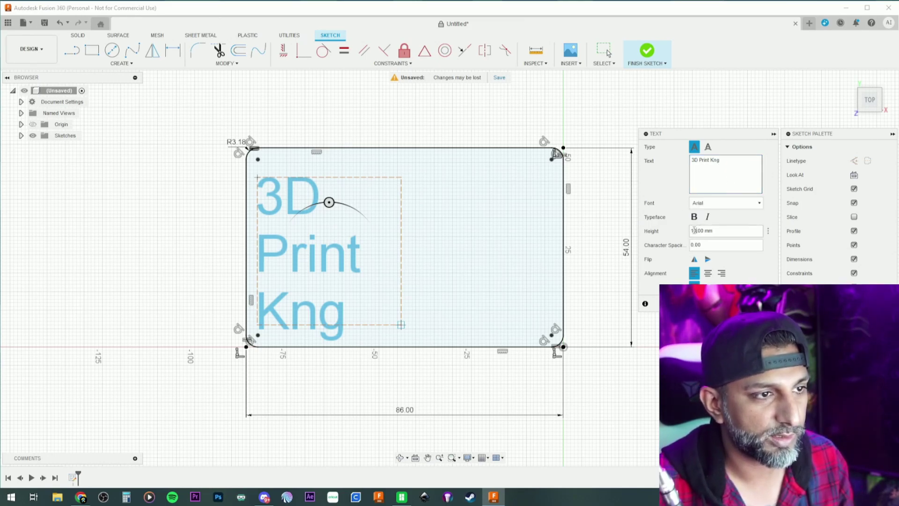
pyautogui.write('5')
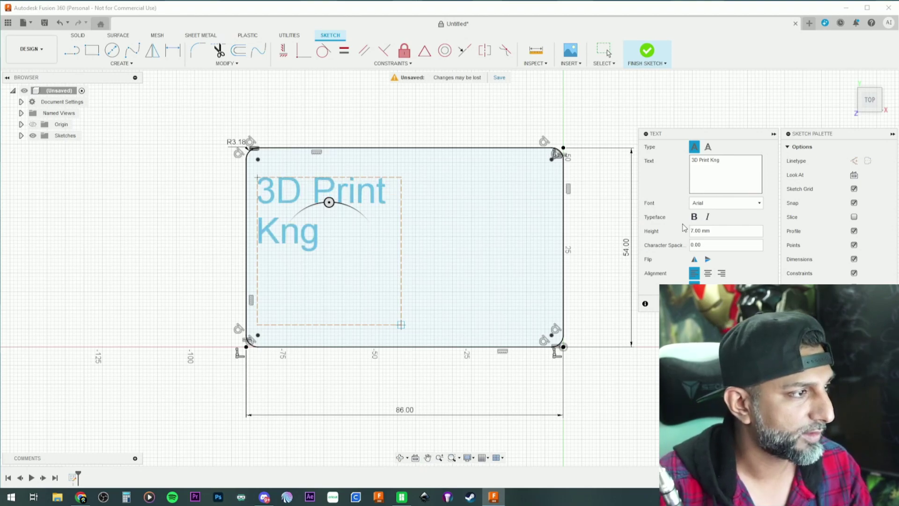
pyautogui.doubleClick(690, 232)
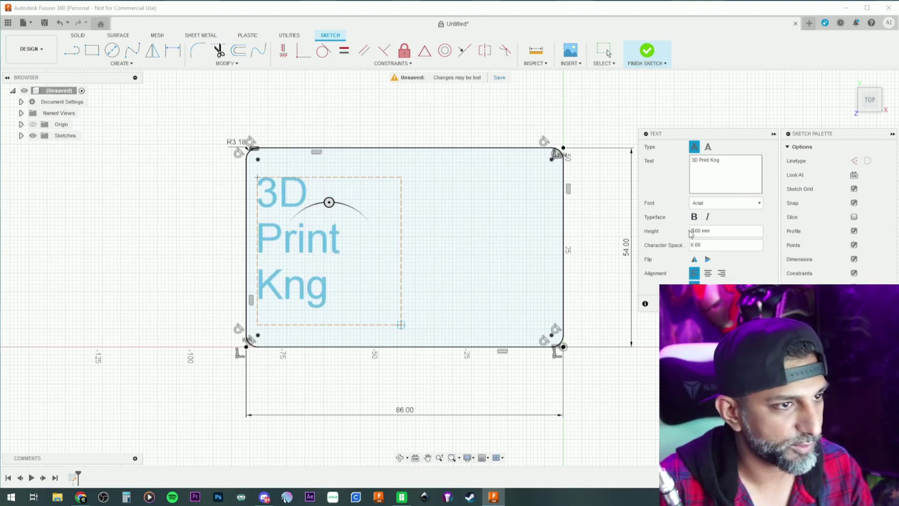
pyautogui.click(708, 274)
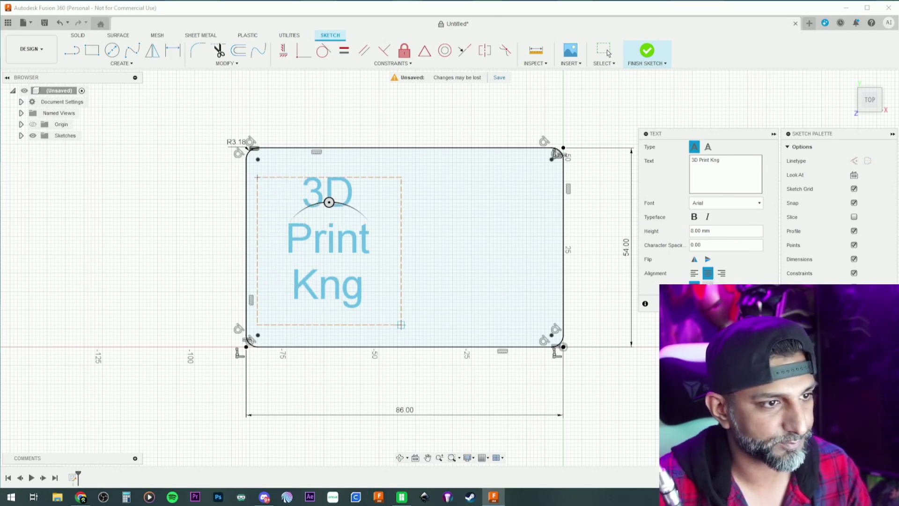
pyautogui.click(708, 286)
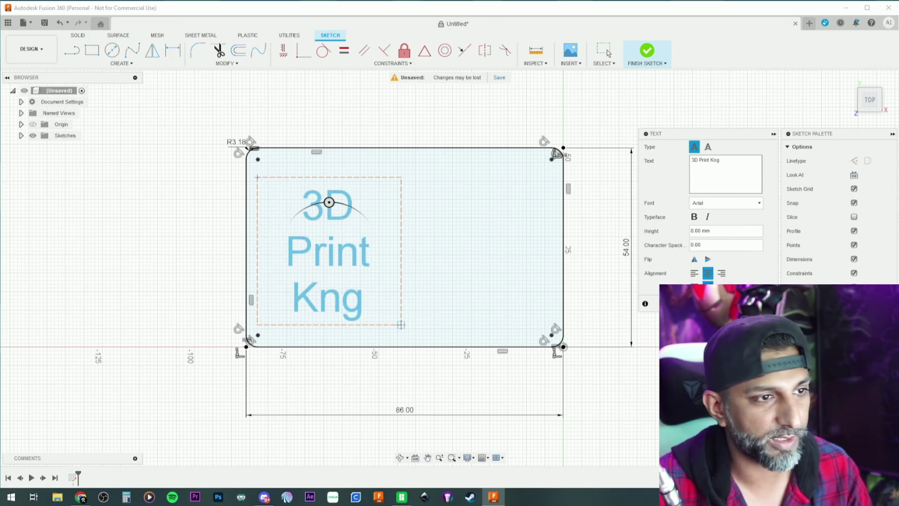
# Try script fonts for the text and settle on Blenda Script.
pyautogui.click(726, 203)
pyautogui.scroll(-3, 726, 253)
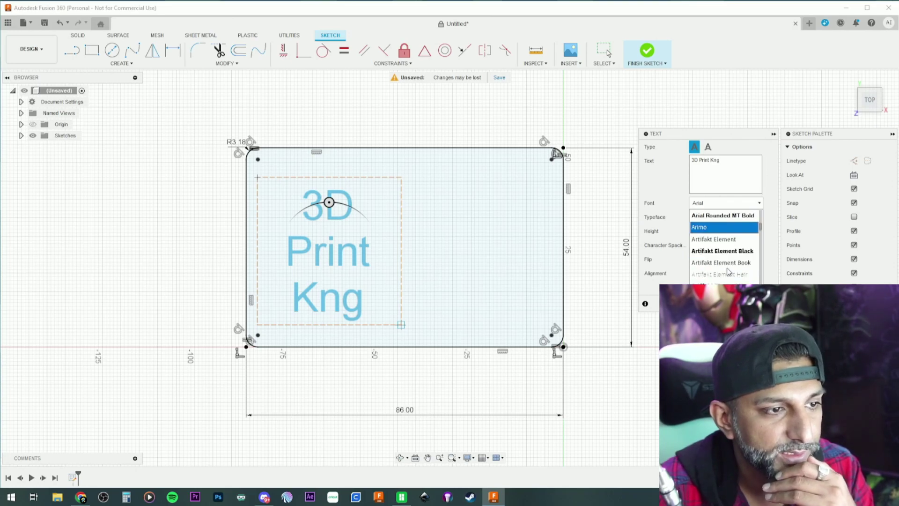
pyautogui.click(724, 263)
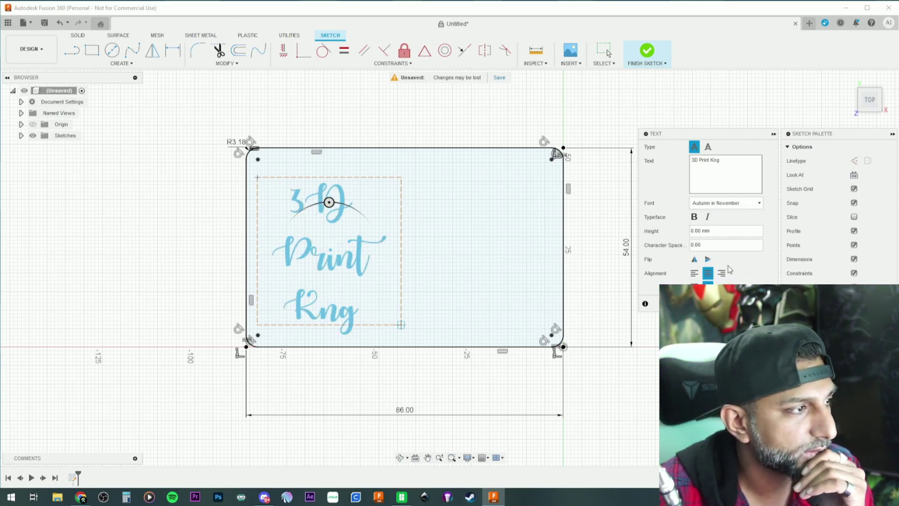
pyautogui.click(731, 203)
pyautogui.scroll(-4, 731, 262)
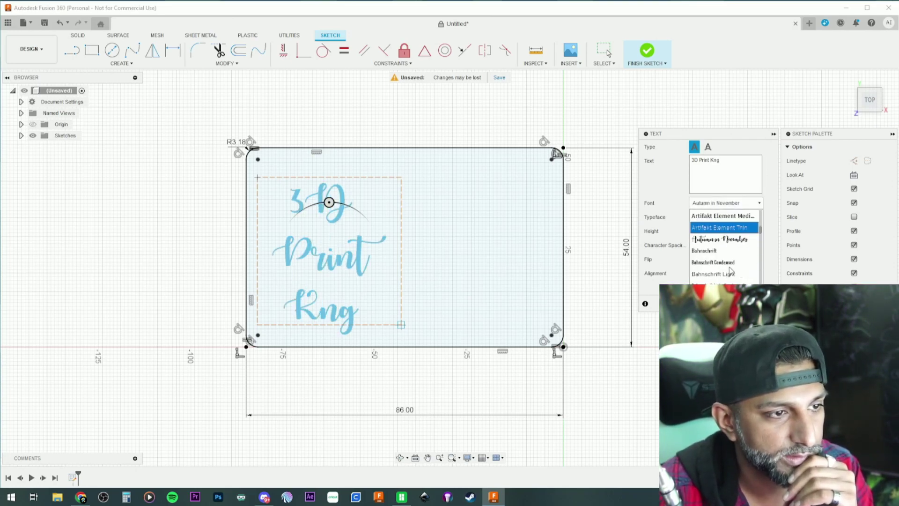
pyautogui.scroll(-3, 731, 270)
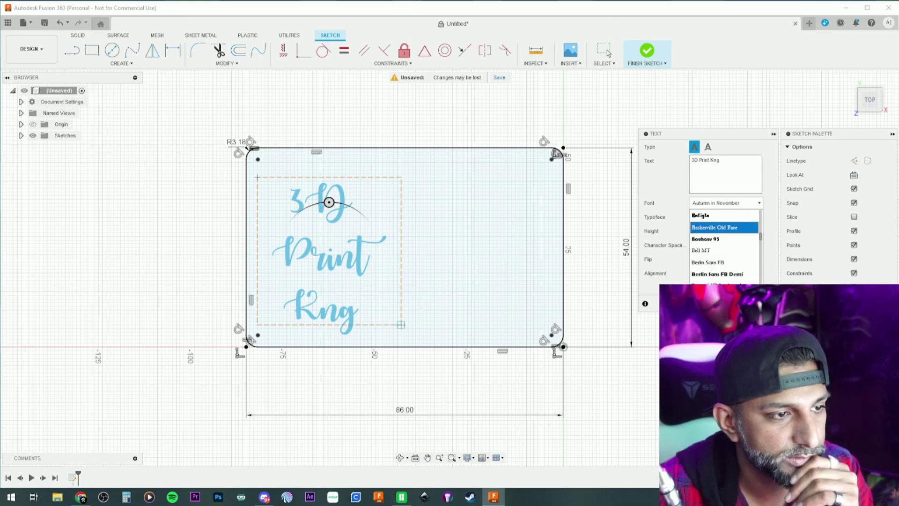
pyautogui.scroll(-1, 707, 216)
pyautogui.click(708, 216)
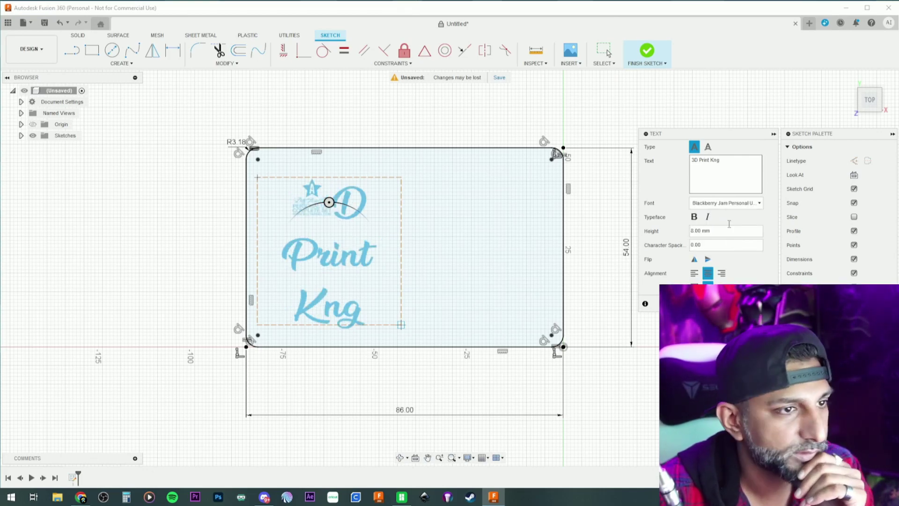
pyautogui.click(731, 203)
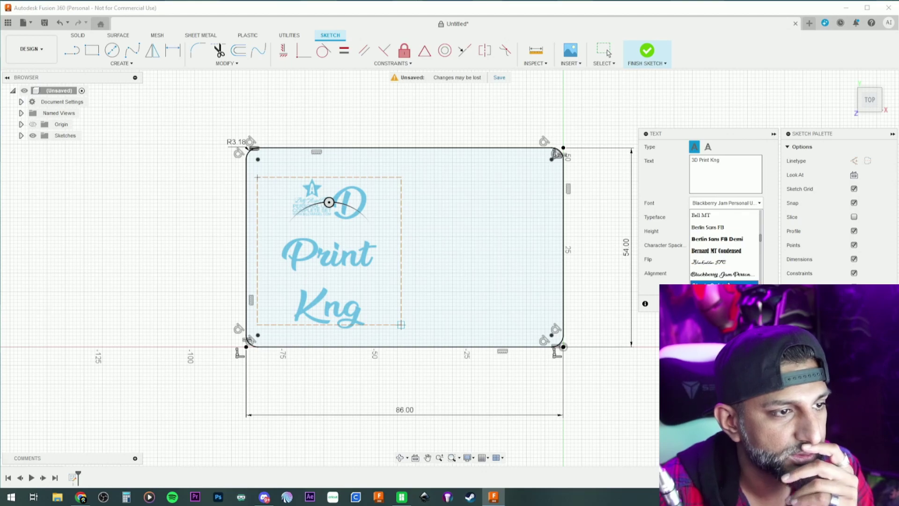
pyautogui.click(728, 282)
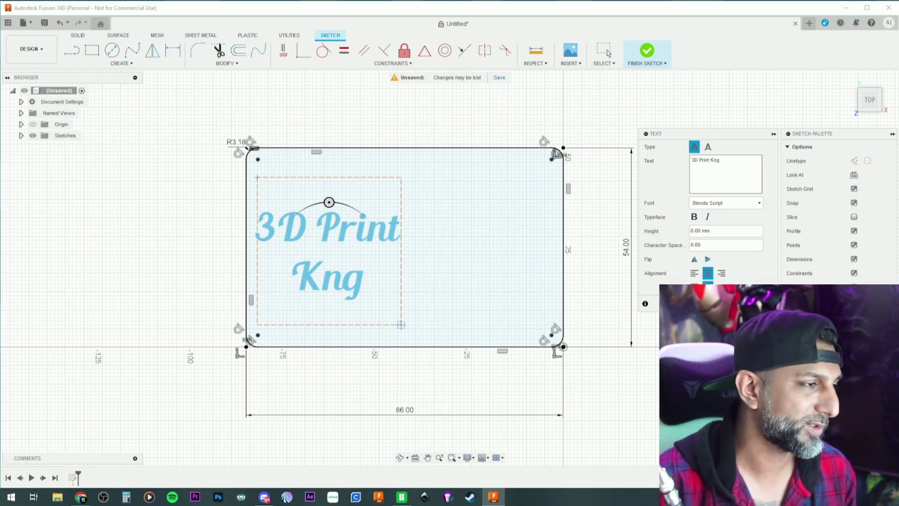
# Confirm the text and explode it into individual sketch curves.
pyautogui.press('Return')
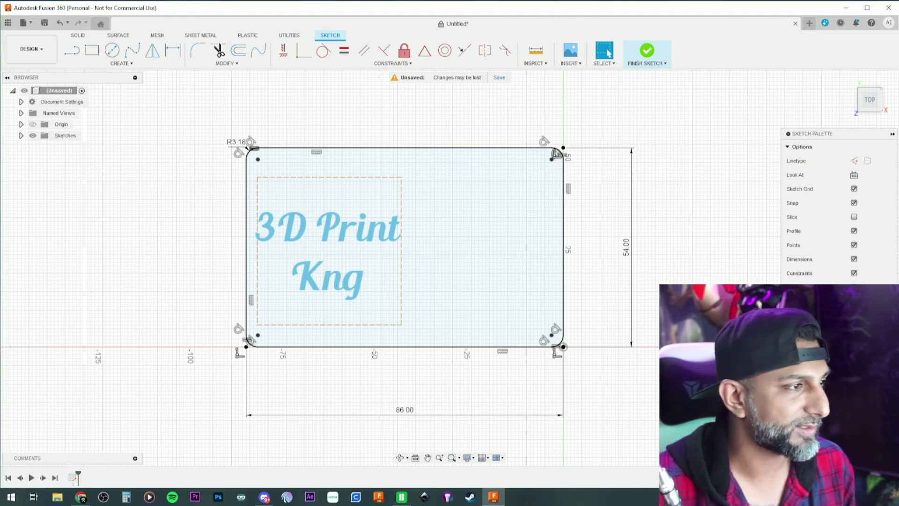
pyautogui.rightClick(383, 238)
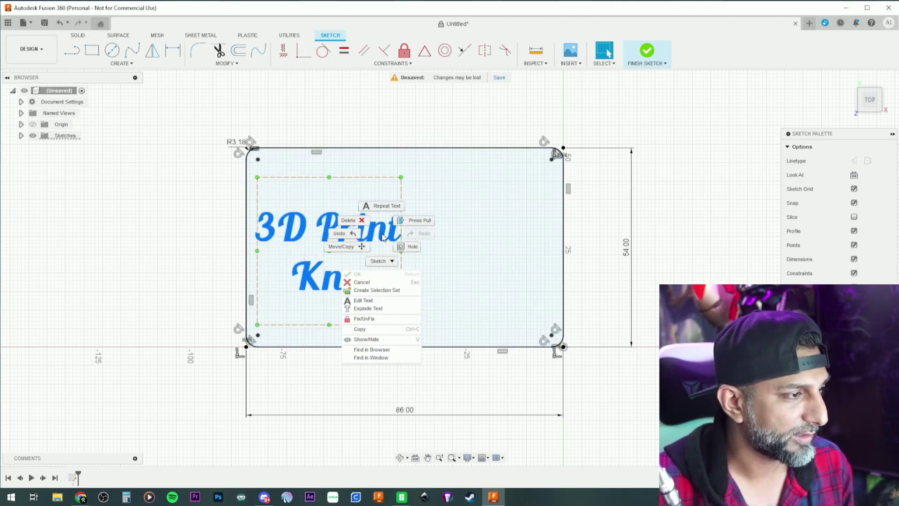
pyautogui.click(386, 309)
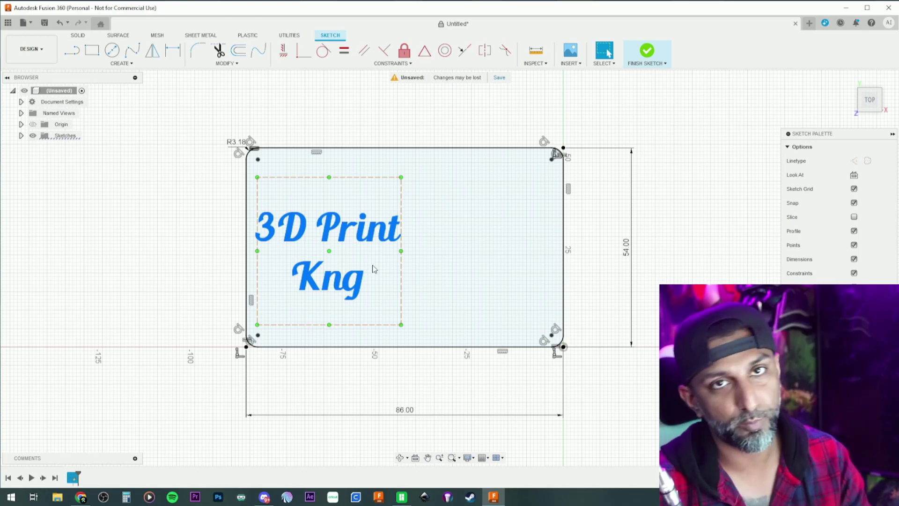
pyautogui.click(385, 246)
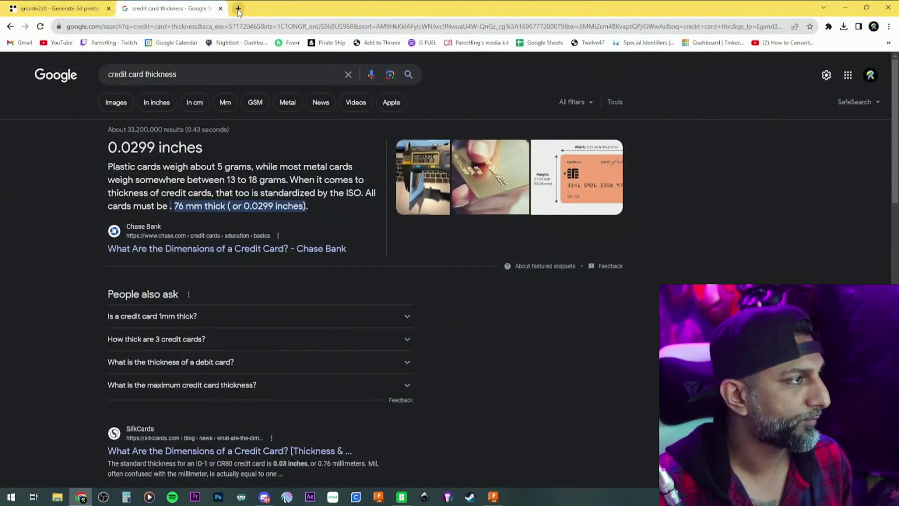
# Search 'google fonts to svg' and open the Google Font to Svg Path tool.
pyautogui.click(239, 8)
pyautogui.write('googl')
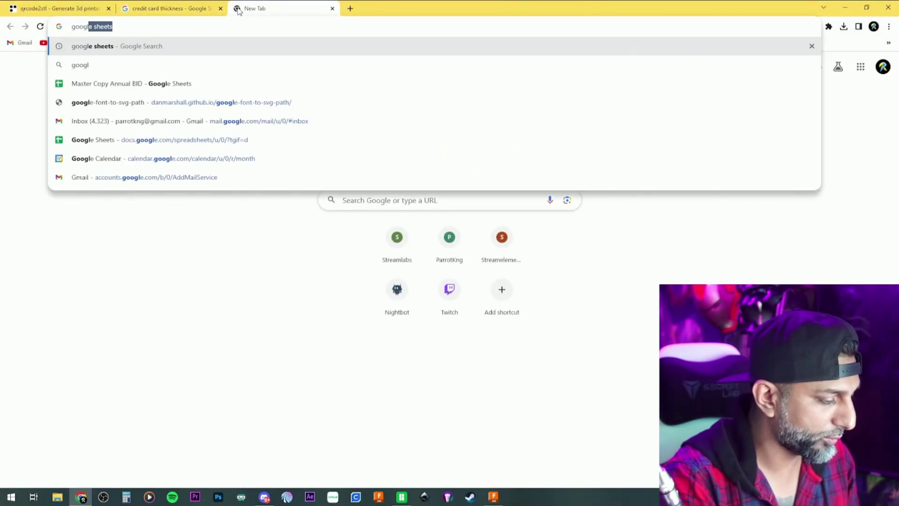
pyautogui.write('e fonts to svg')
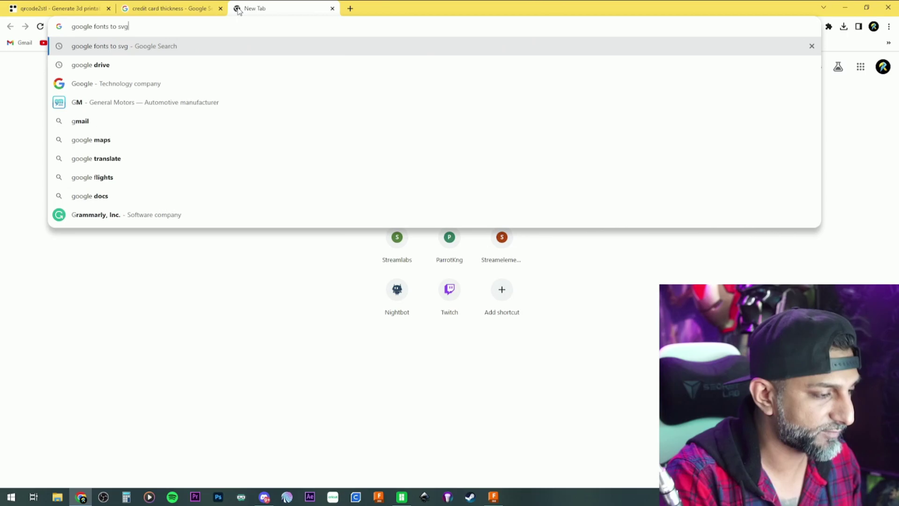
pyautogui.press('Return')
pyautogui.click(173, 170)
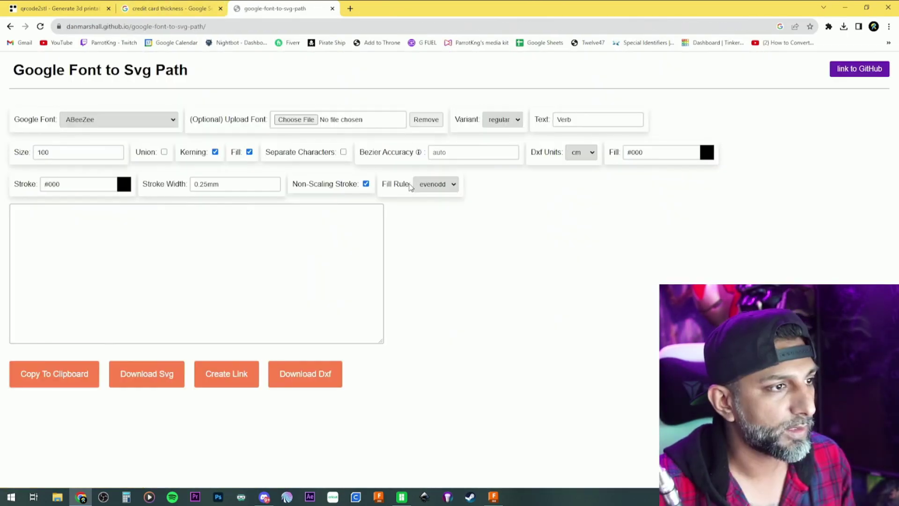
# Render '3D' in Abyssinica SIL and save 3D.svg to the 3dprint Etsy folder.
pyautogui.doubleClick(581, 120)
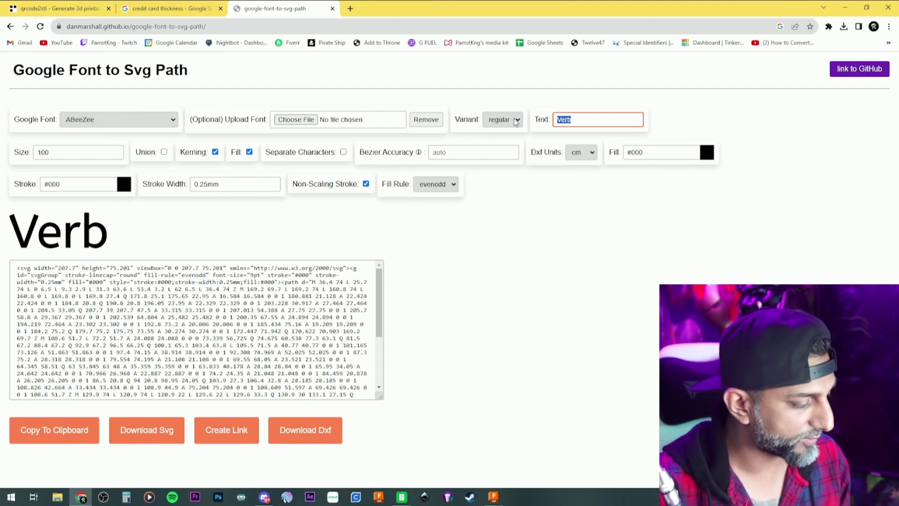
pyautogui.write('3D')
pyautogui.click(105, 120)
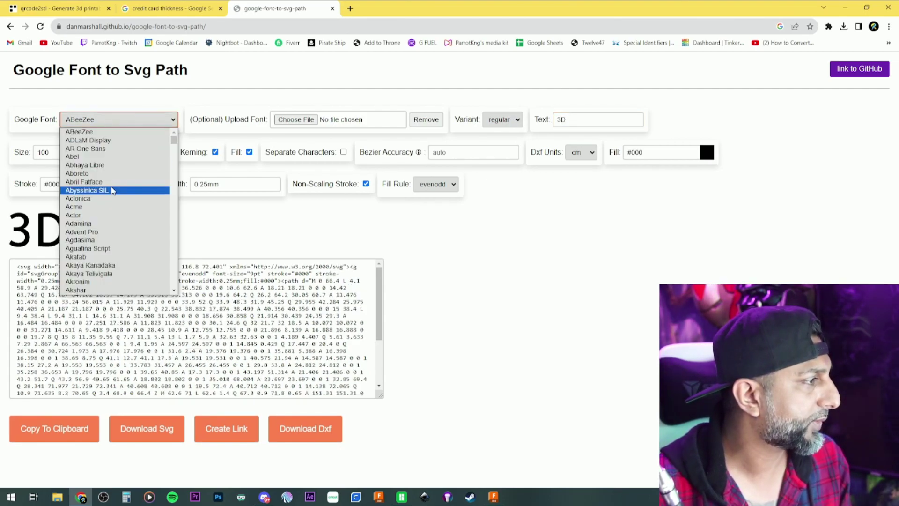
pyautogui.click(113, 191)
pyautogui.press('Up')
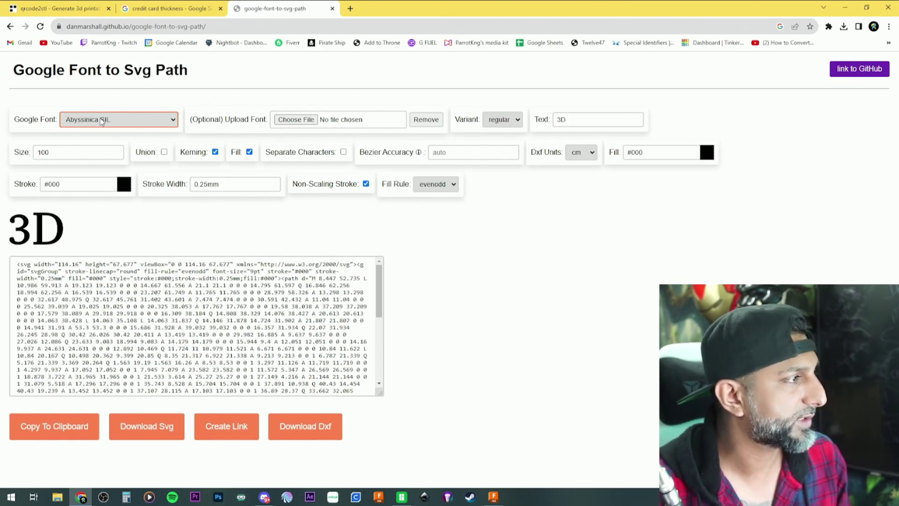
pyautogui.click(145, 429)
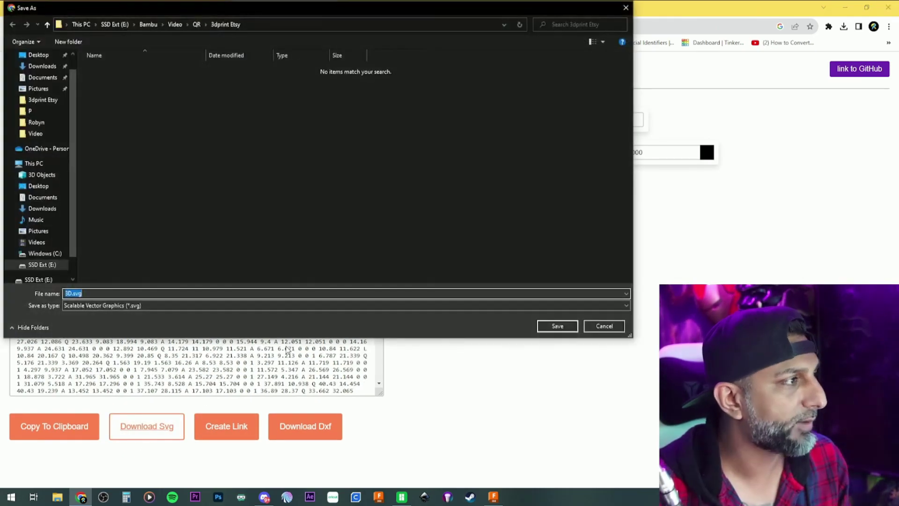
pyautogui.click(559, 330)
# Save 'Print' and 'Kng' as Print.svg and Kng.svg, then minimize the browser.
pyautogui.click(542, 120)
pyautogui.write('Print')
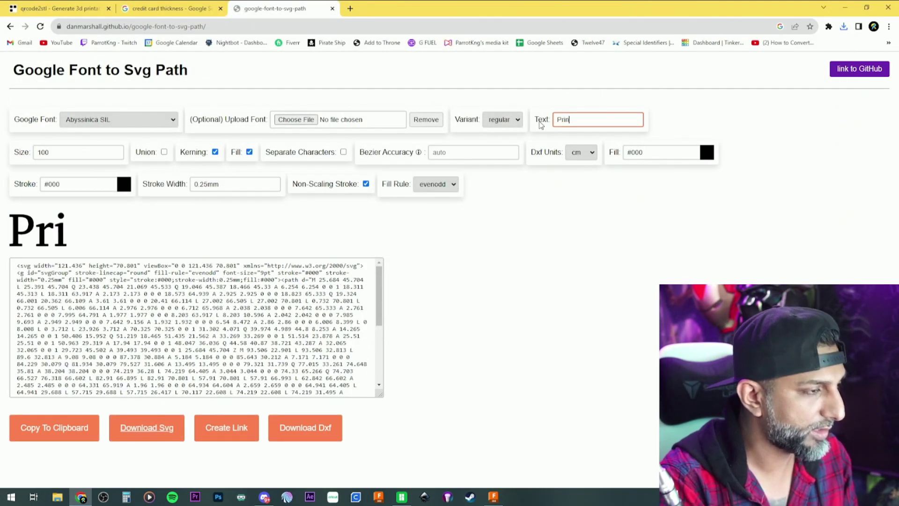
pyautogui.click(147, 428)
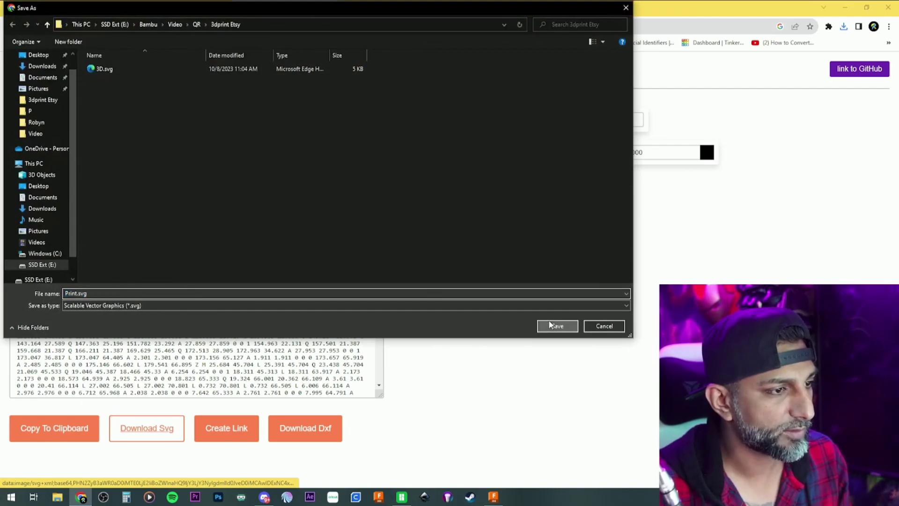
pyautogui.click(556, 325)
pyautogui.click(542, 120)
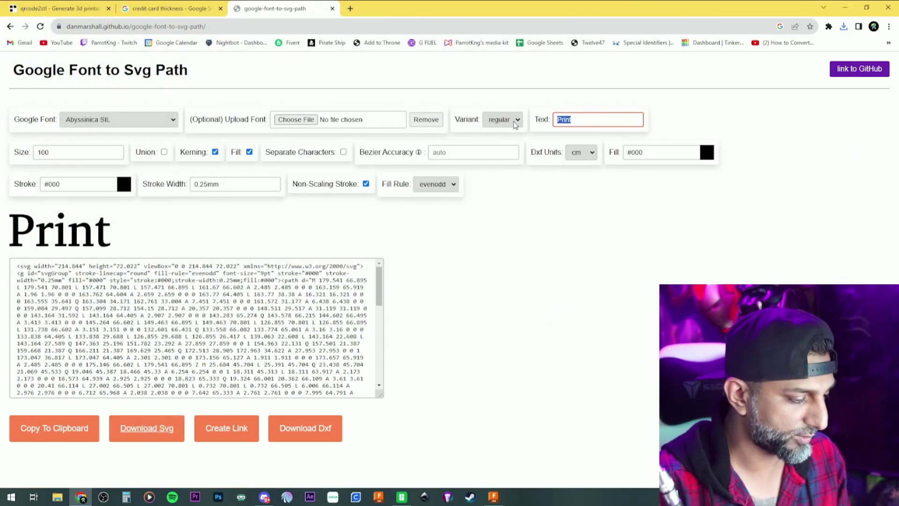
pyautogui.write('Kng')
pyautogui.click(173, 435)
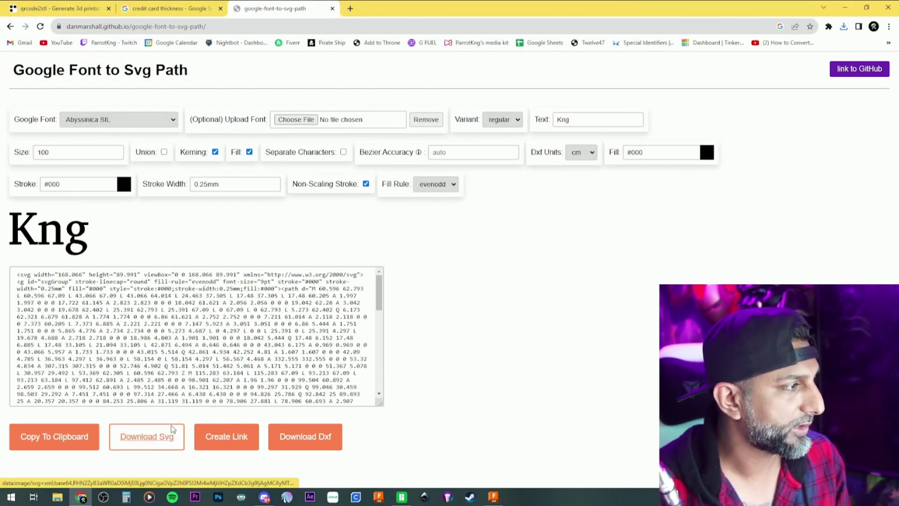
pyautogui.click(556, 324)
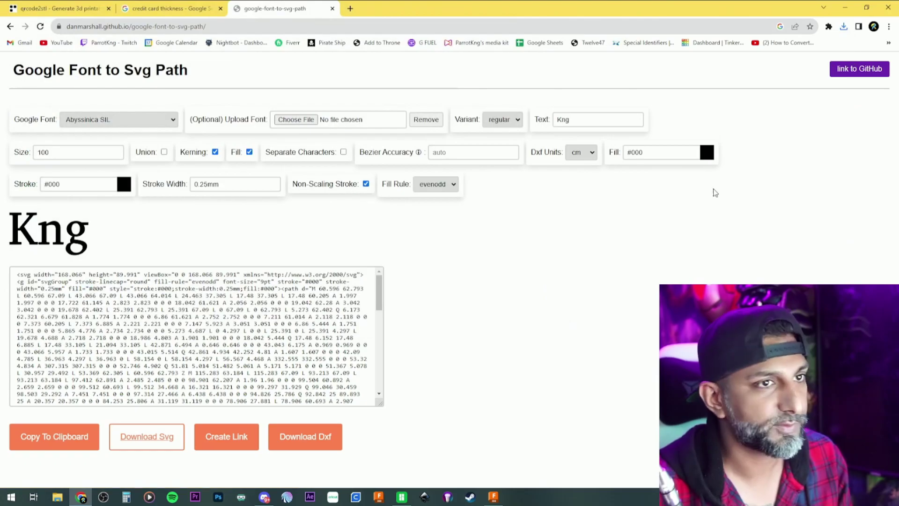
pyautogui.click(845, 7)
# Insert 3D.svg from the 3dprint Etsy folder and place it at the card's upper left.
pyautogui.click(573, 65)
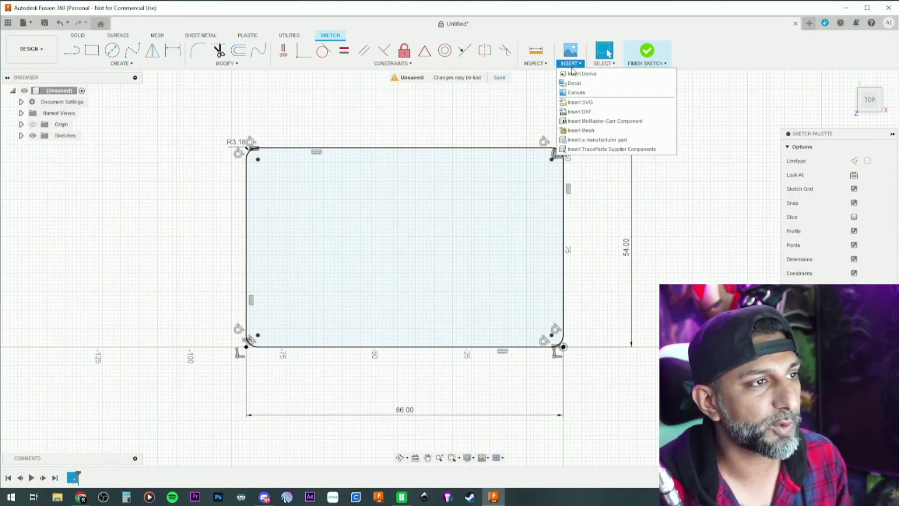
pyautogui.click(588, 116)
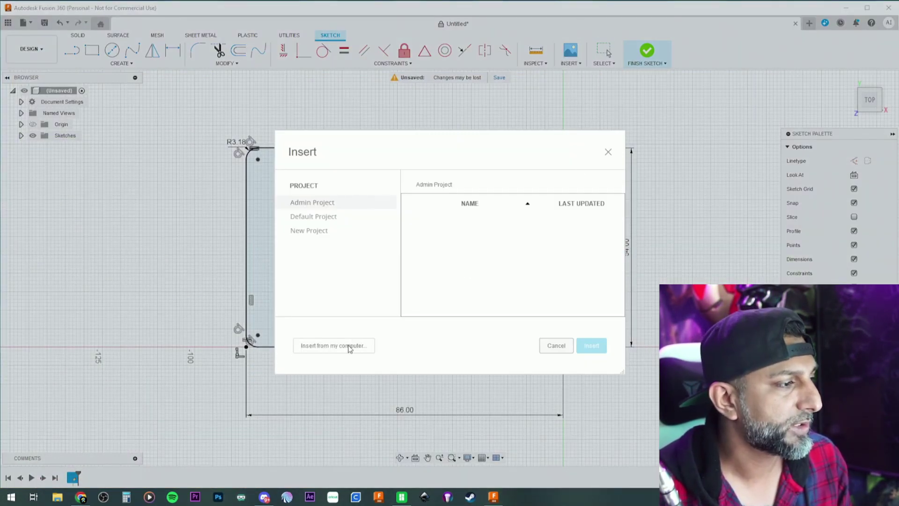
pyautogui.click(352, 345)
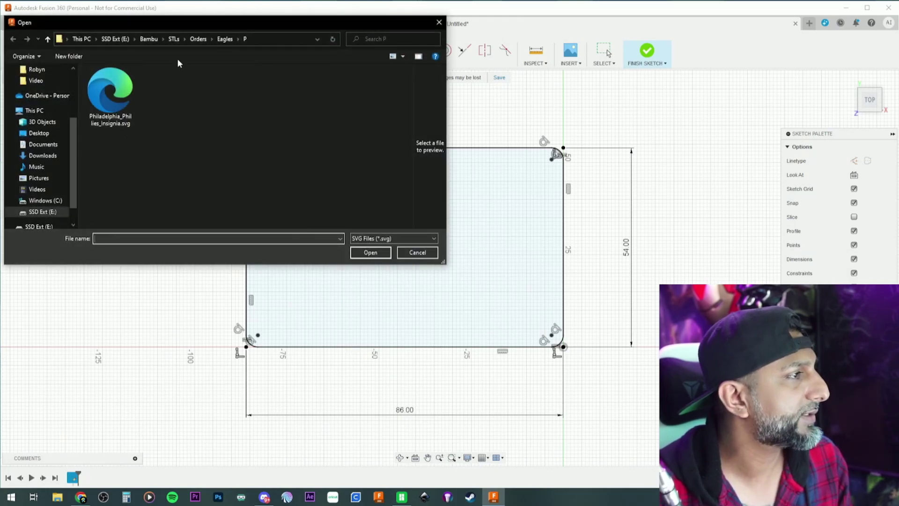
pyautogui.click(148, 39)
pyautogui.doubleClick(321, 145)
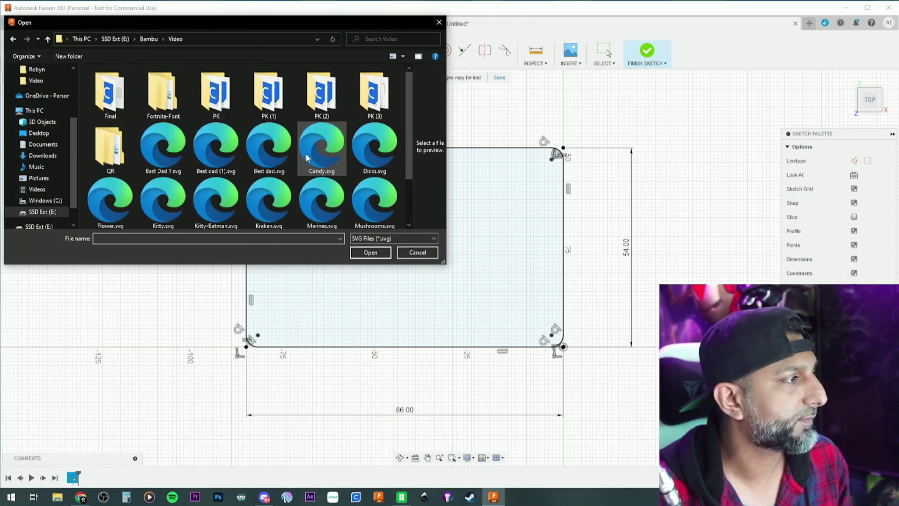
pyautogui.doubleClick(116, 154)
pyautogui.doubleClick(125, 84)
pyautogui.click(125, 83)
pyautogui.click(370, 252)
pyautogui.moveTo(575, 357); pyautogui.dragTo(311, 173)
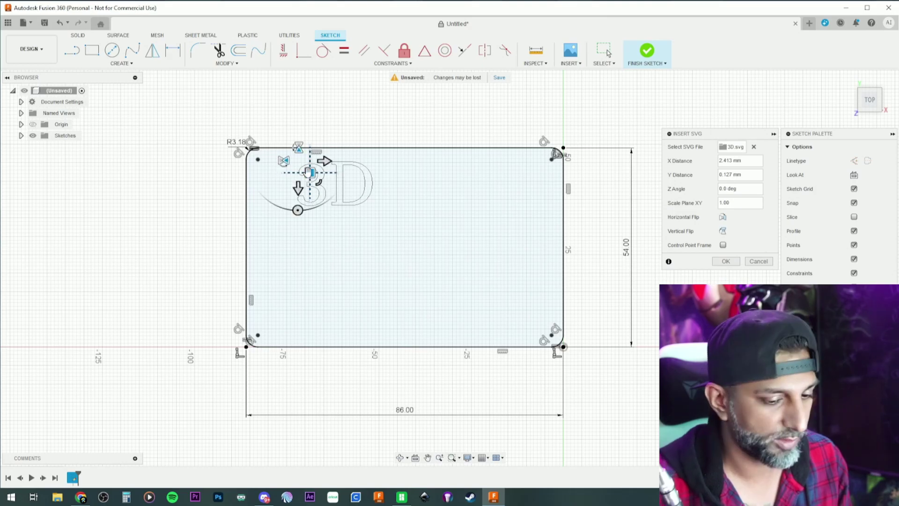
pyautogui.press('Return')
# Insert Print.svg and place it below the 3D lettering.
pyautogui.click(571, 63)
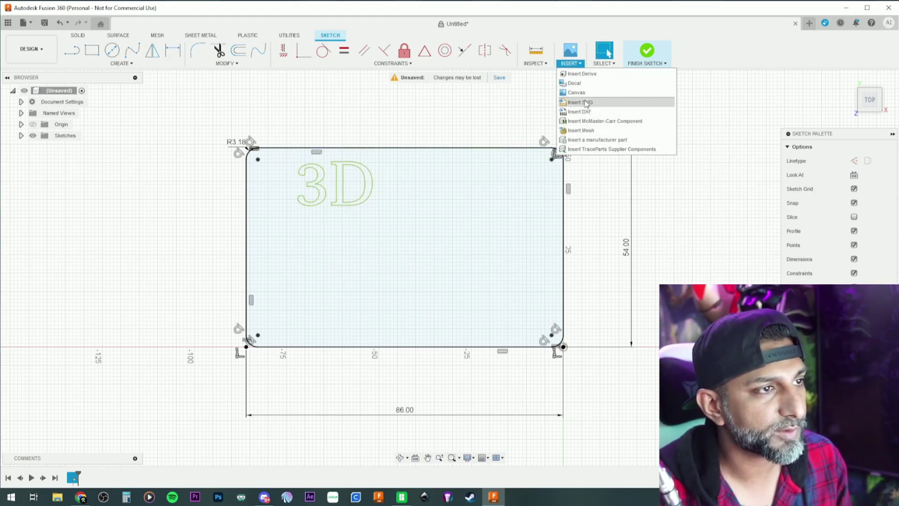
pyautogui.click(586, 105)
pyautogui.click(311, 345)
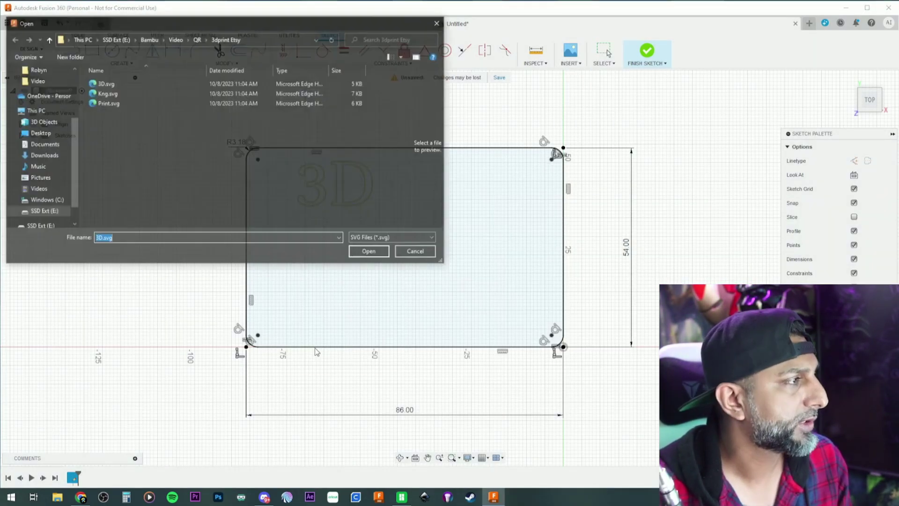
pyautogui.click(126, 103)
pyautogui.click(373, 258)
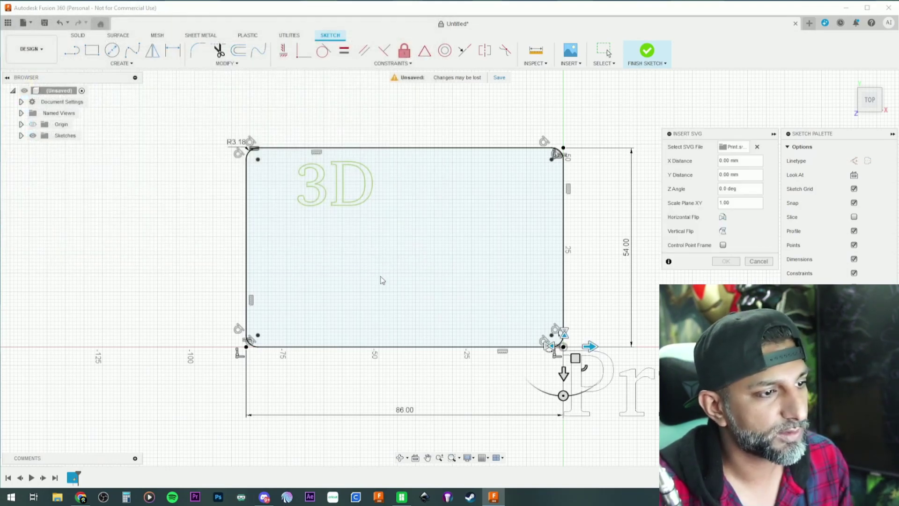
pyautogui.moveTo(555, 351); pyautogui.dragTo(274, 225)
pyautogui.press('Return')
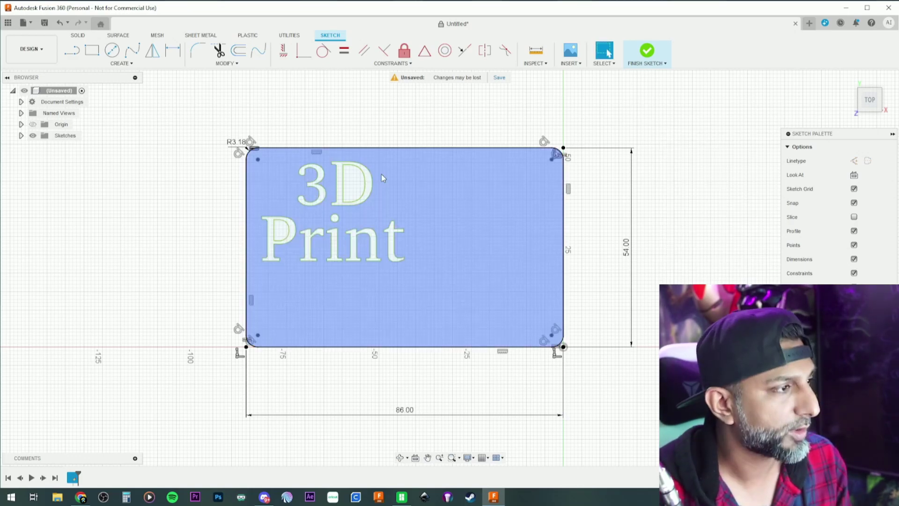
# Insert Kng.svg and place it below the Print lettering.
pyautogui.click(570, 54)
pyautogui.click(581, 93)
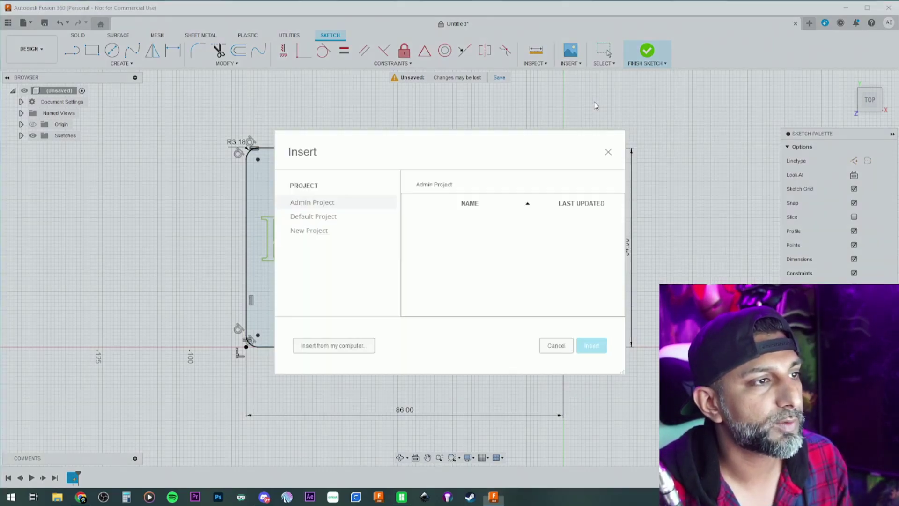
pyautogui.click(354, 350)
pyautogui.click(110, 93)
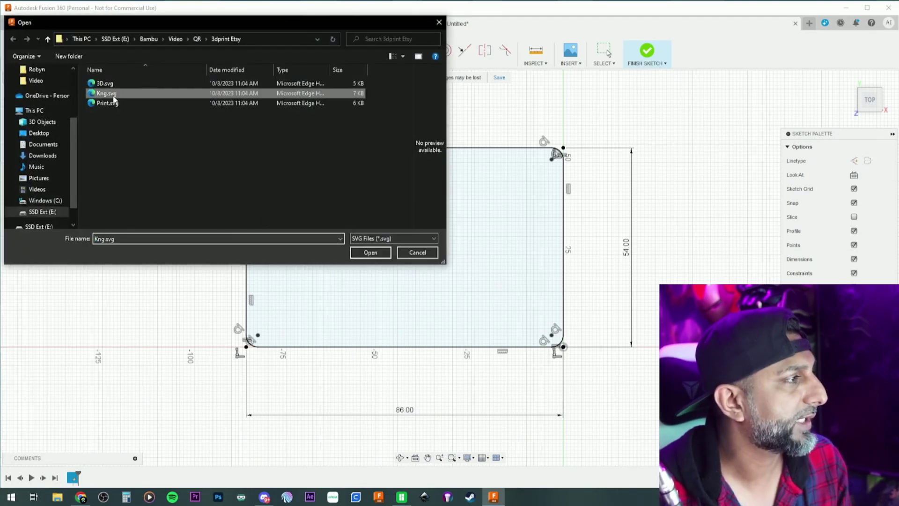
pyautogui.click(369, 252)
pyautogui.moveTo(577, 360); pyautogui.dragTo(296, 287)
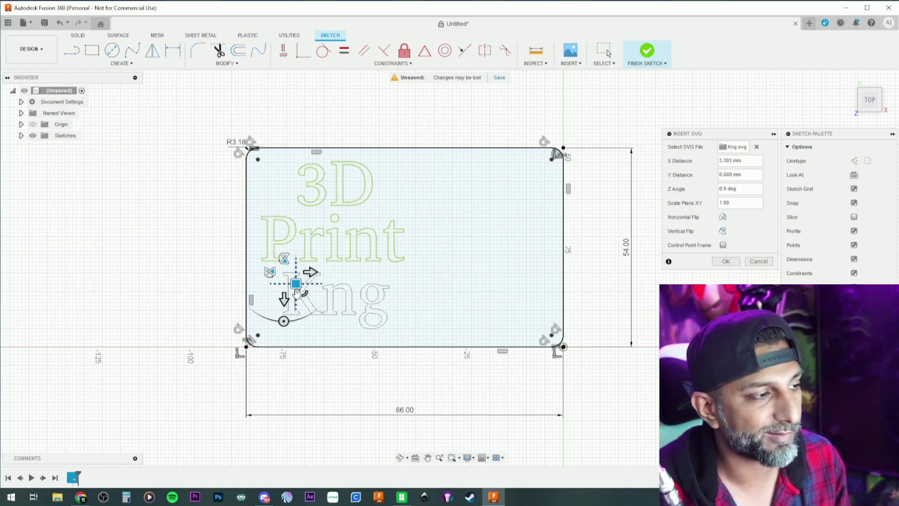
pyautogui.press('Return')
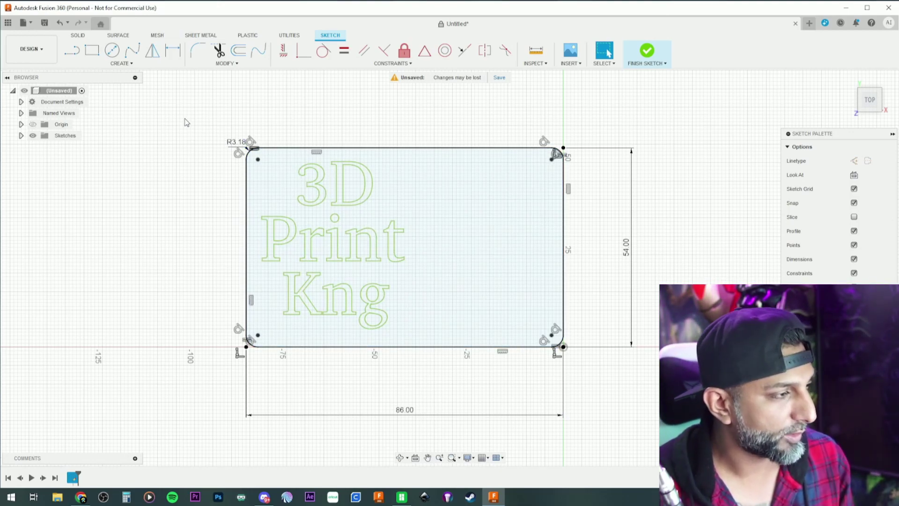
# Extrude all plate and lettering profiles -0.4 mm as a New Component.
pyautogui.press('e')
pyautogui.moveTo(185, 119); pyautogui.dragTo(630, 390)
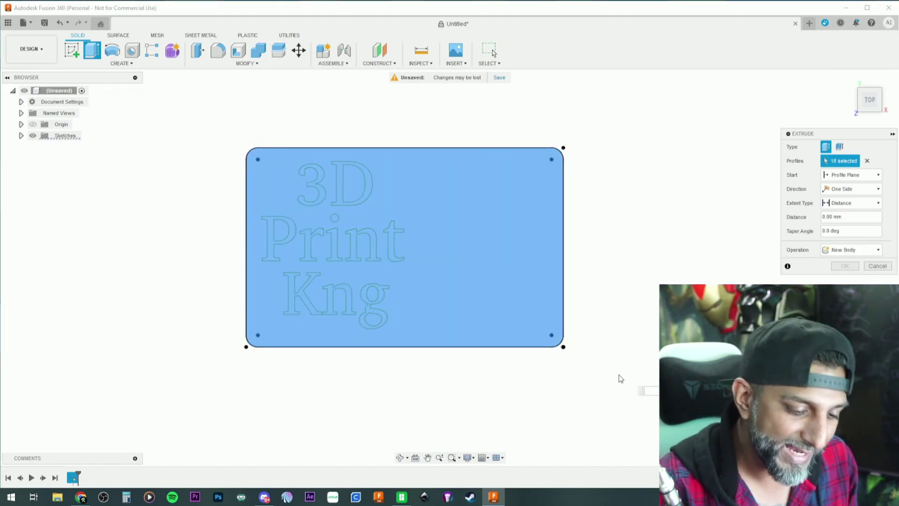
pyautogui.write('-.4')
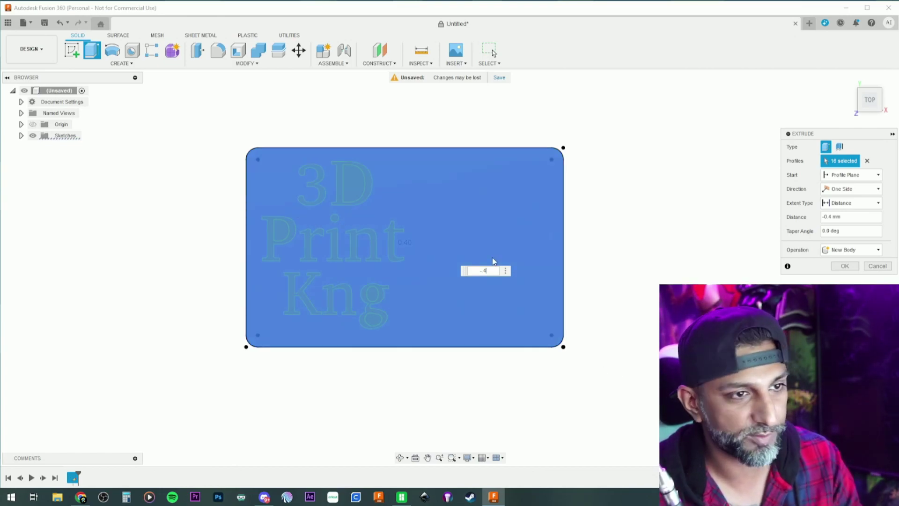
pyautogui.click(852, 250)
pyautogui.click(838, 281)
pyautogui.click(843, 266)
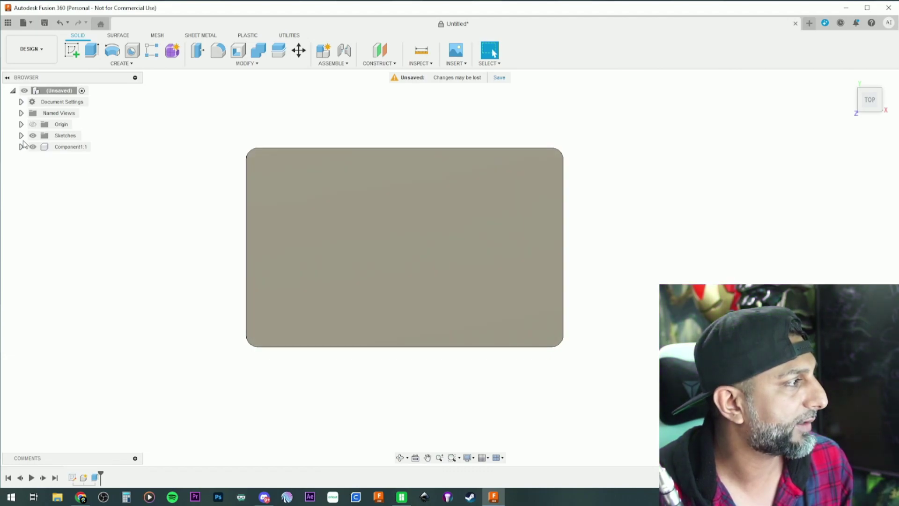
# Show Sketch1 and select the eleven '3D Print Kng' letter profiles for extrusion.
pyautogui.click(21, 136)
pyautogui.scroll(3, 324, 192)
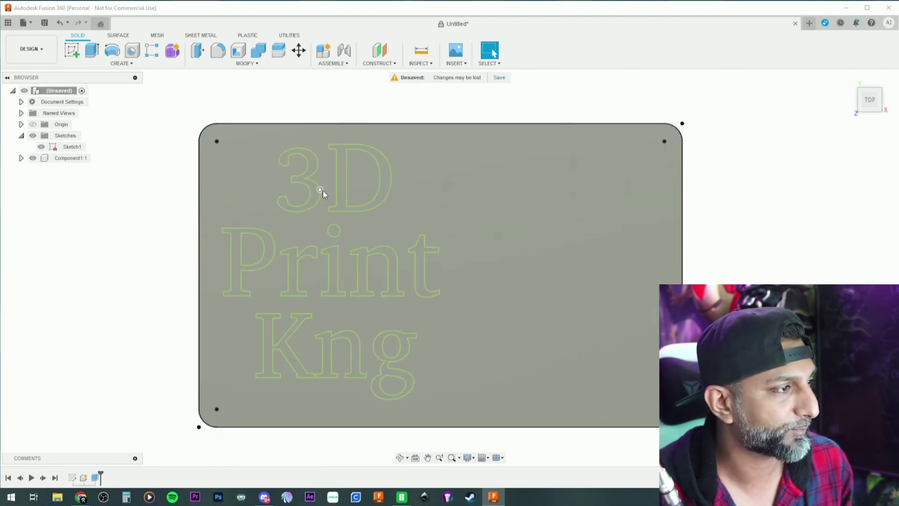
pyautogui.scroll(2, 319, 195)
pyautogui.click(316, 193)
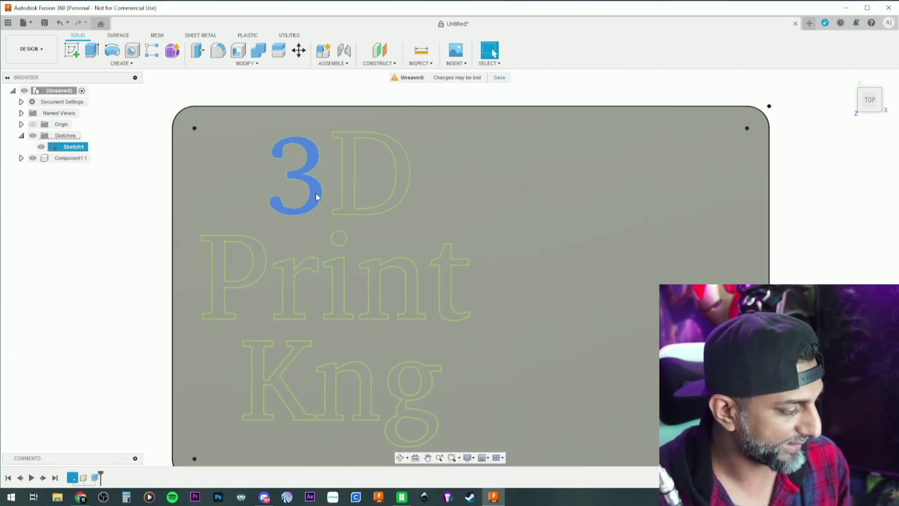
pyautogui.press('e')
pyautogui.click(348, 172)
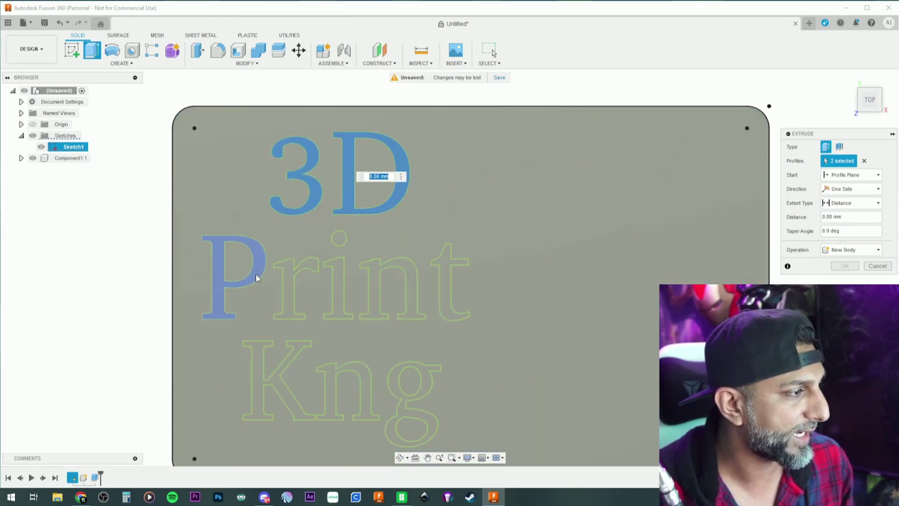
pyautogui.click(256, 277)
pyautogui.click(291, 272)
pyautogui.click(339, 290)
pyautogui.click(338, 238)
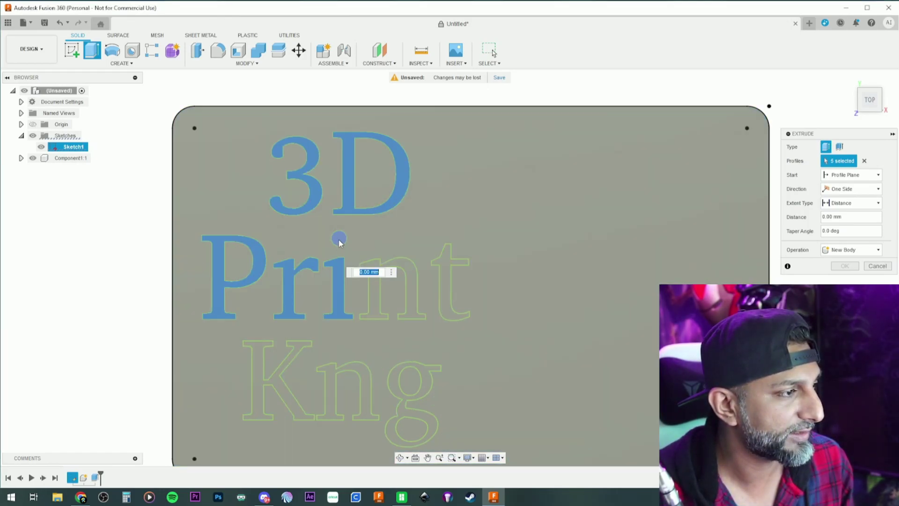
pyautogui.click(375, 277)
pyautogui.click(449, 295)
pyautogui.click(427, 377)
pyautogui.click(361, 374)
pyautogui.click(280, 377)
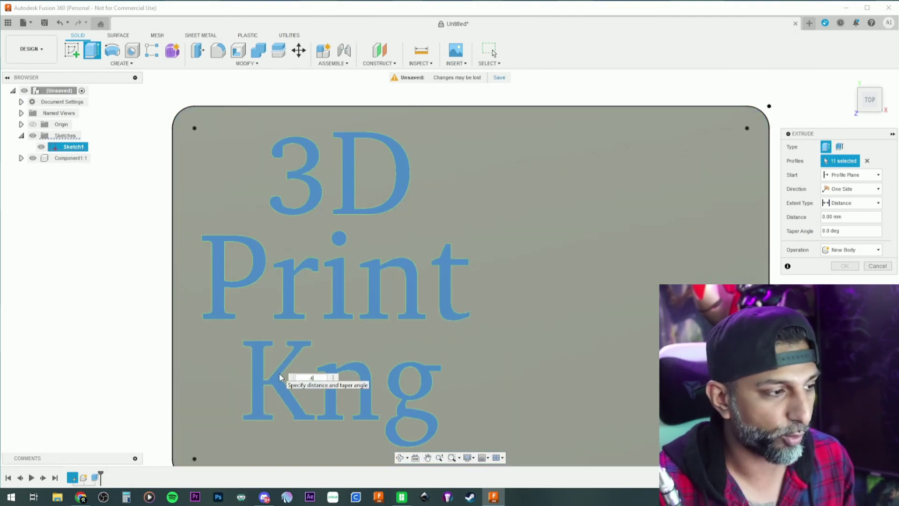
# Extrude the lettering 0.4 mm as a new component.
pyautogui.press('Return')
pyautogui.click(852, 249)
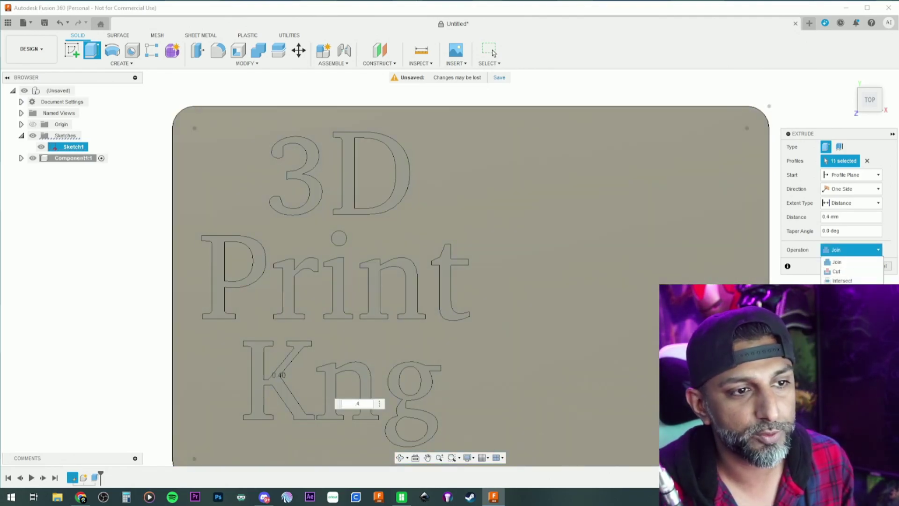
pyautogui.click(843, 300)
pyautogui.click(861, 266)
pyautogui.scroll(-3, 696, 265)
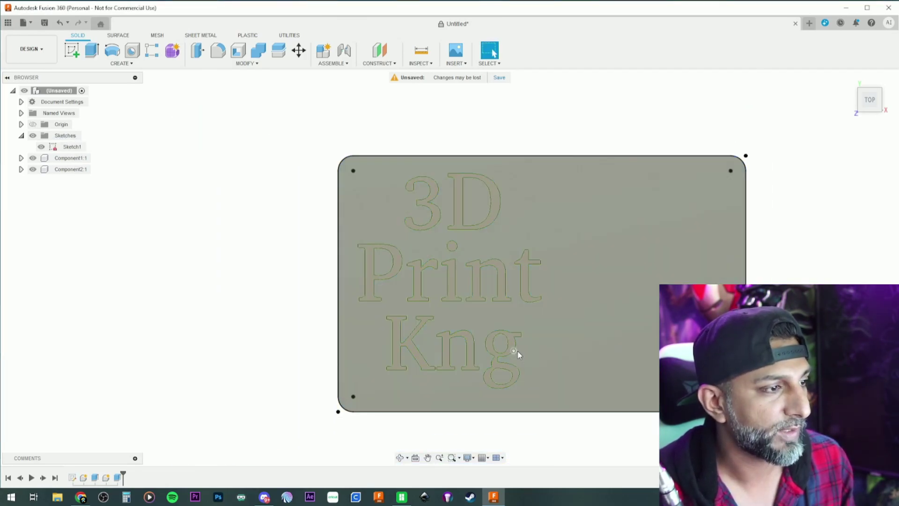
pyautogui.moveTo(421, 438); pyautogui.dragTo(424, 376)
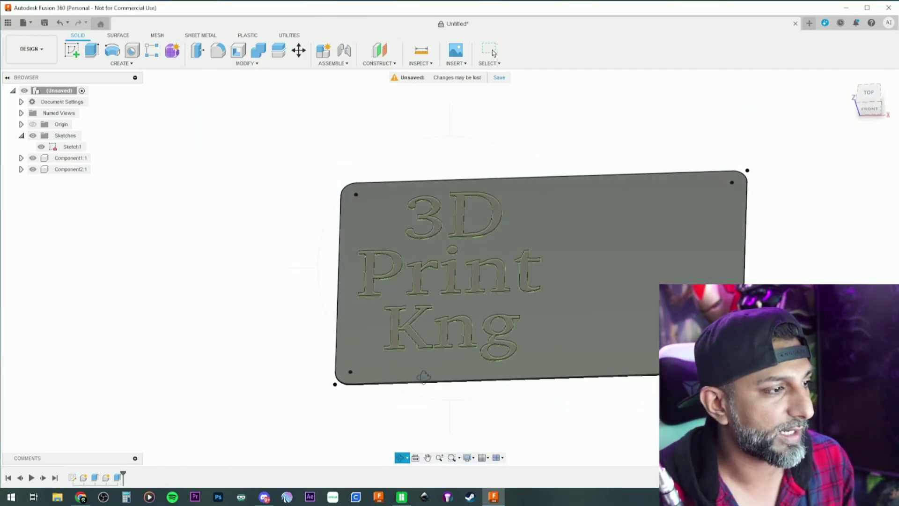
pyautogui.press('Escape')
# Hide Sketch1's outlines and inspect the raised lettering on the plate.
pyautogui.click(41, 147)
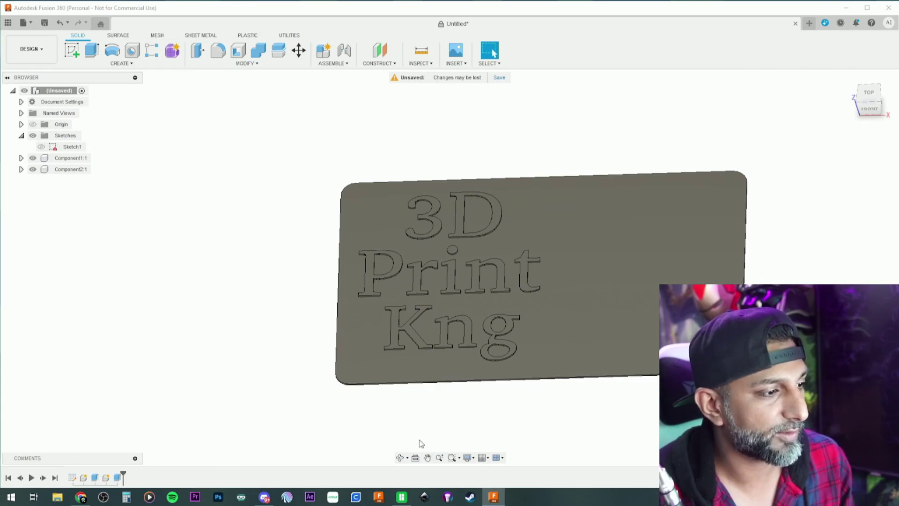
pyautogui.click(401, 458)
pyautogui.moveTo(473, 421)
pyautogui.mouseDown()
pyautogui.moveTo(483, 401)
pyautogui.moveTo(437, 401)
pyautogui.moveTo(437, 384)
pyautogui.moveTo(468, 414)
pyautogui.moveTo(431, 397)
pyautogui.moveTo(450, 403)
pyautogui.moveTo(416, 423)
pyautogui.moveTo(449, 435)
pyautogui.moveTo(444, 423)
pyautogui.mouseUp()
pyautogui.press('Escape')
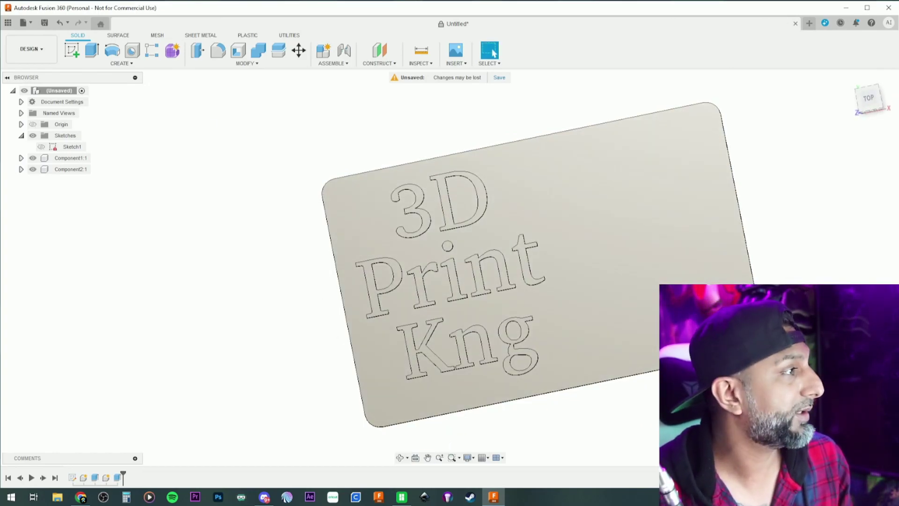
# Export the design as the STEP file '3D Qr' and return to Bambu Studio's Prepare view.
pyautogui.click(25, 23)
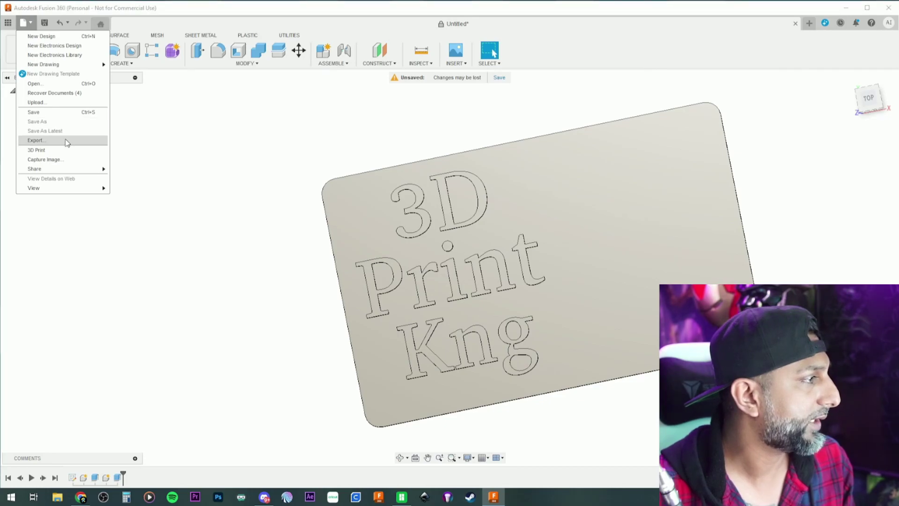
pyautogui.click(67, 140)
pyautogui.write('3D ')
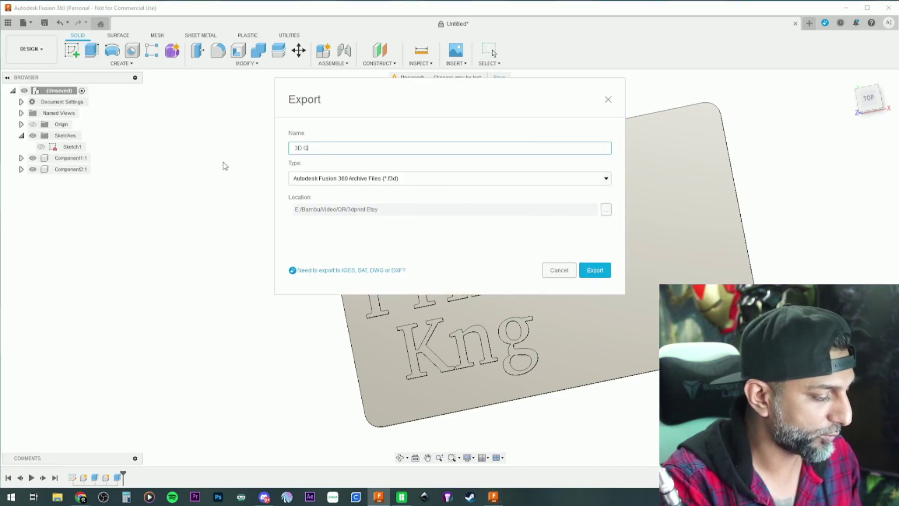
pyautogui.write('Qr')
pyautogui.click(383, 182)
pyautogui.scroll(-3, 362, 234)
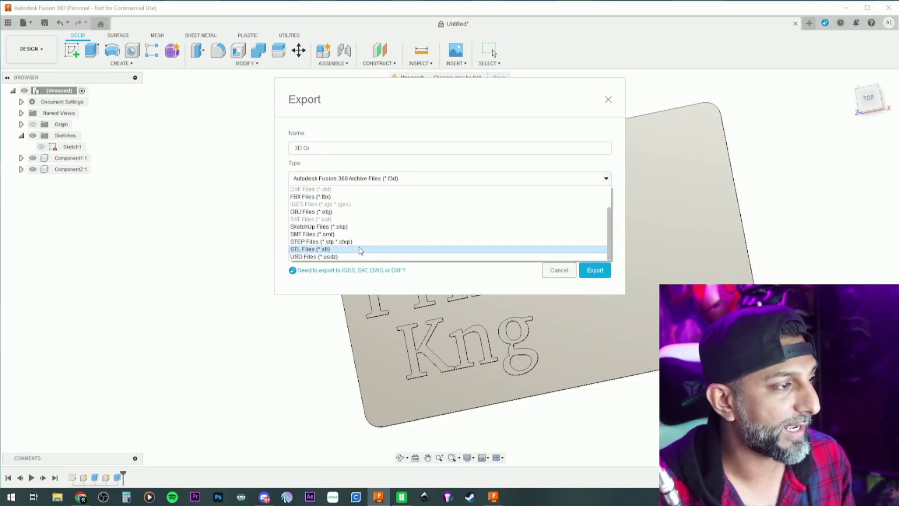
pyautogui.click(362, 244)
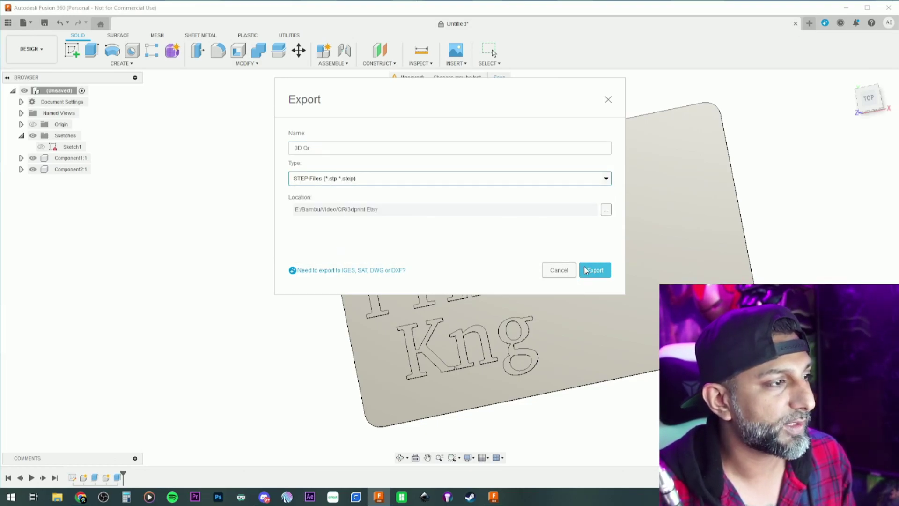
pyautogui.click(594, 270)
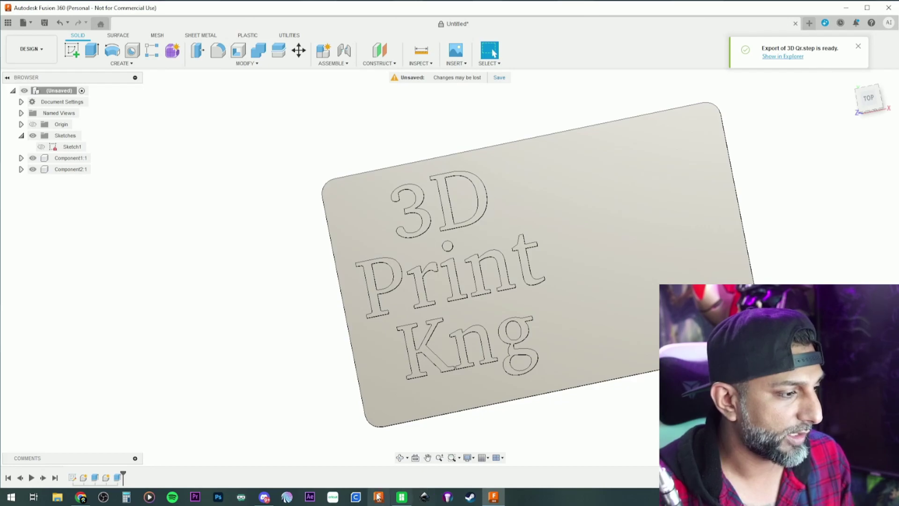
pyautogui.click(401, 496)
pyautogui.click(71, 24)
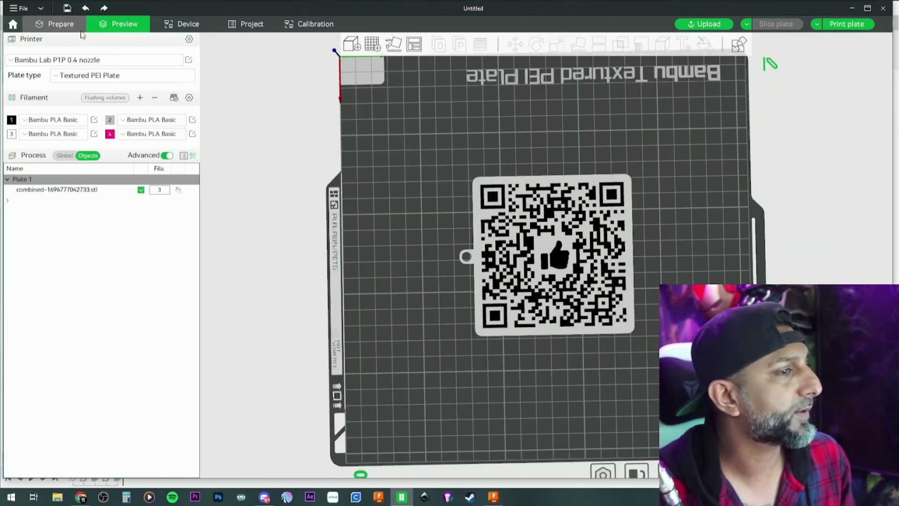
# Delete the QR-code model and import 3D Qr.step onto the plate.
pyautogui.hotkey('ctrl', 'Delete')
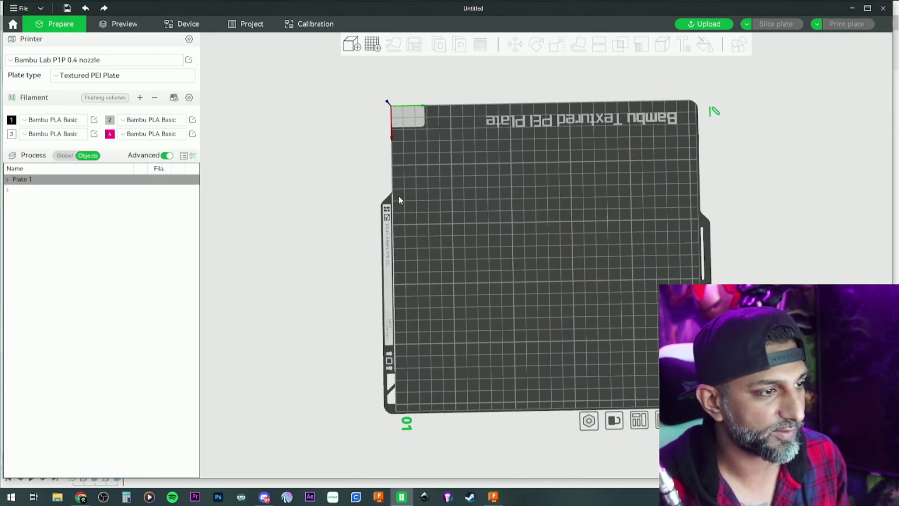
pyautogui.hotkey('ctrl', 'i')
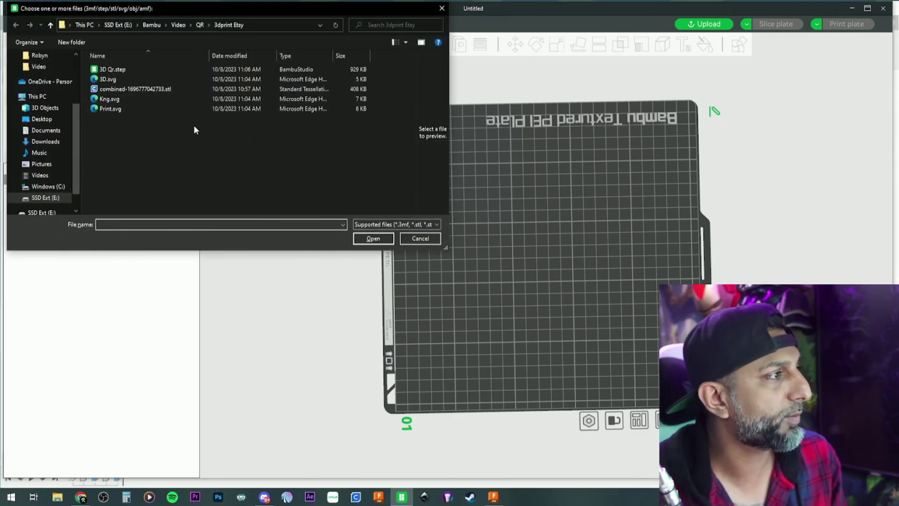
pyautogui.click(126, 70)
pyautogui.click(377, 240)
pyautogui.moveTo(457, 256); pyautogui.dragTo(506, 274)
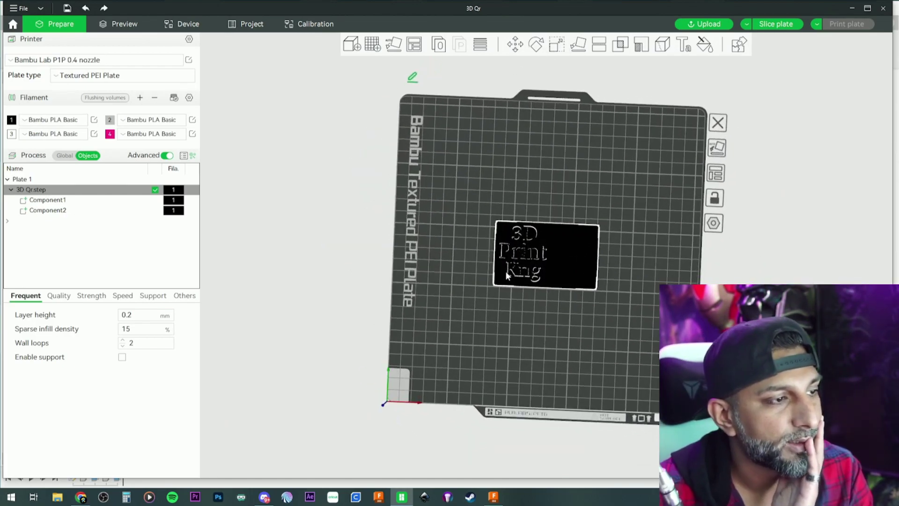
pyautogui.scroll(3, 506, 271)
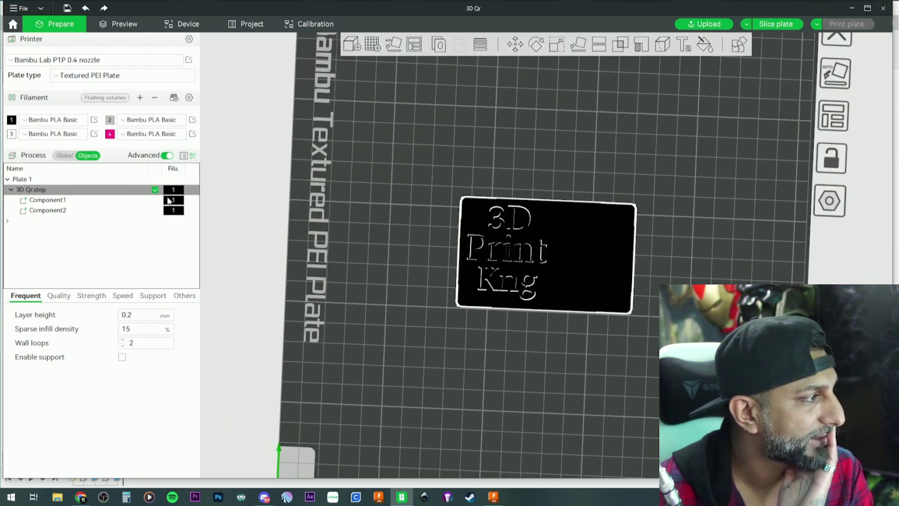
# Assign filament 3 to the 3D Qr.step model and go back to Chrome.
pyautogui.press('3')
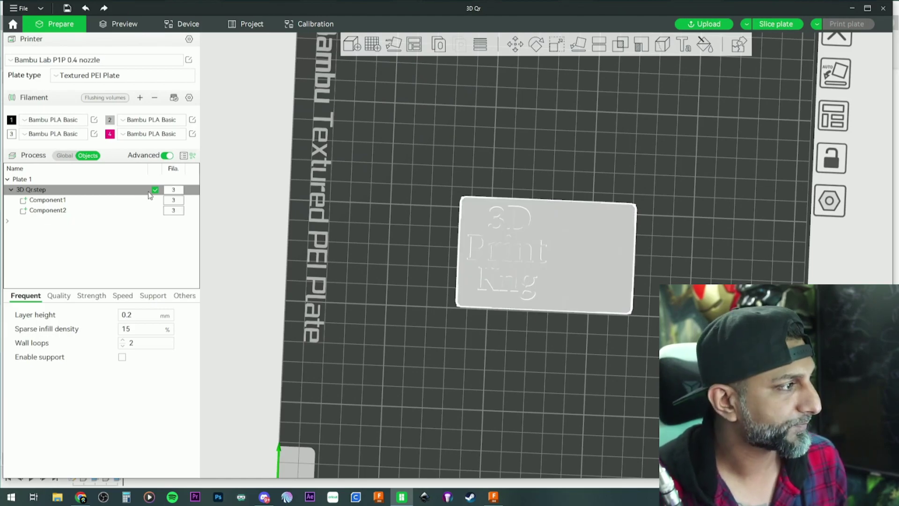
pyautogui.click(431, 178)
pyautogui.moveTo(431, 178); pyautogui.dragTo(432, 167)
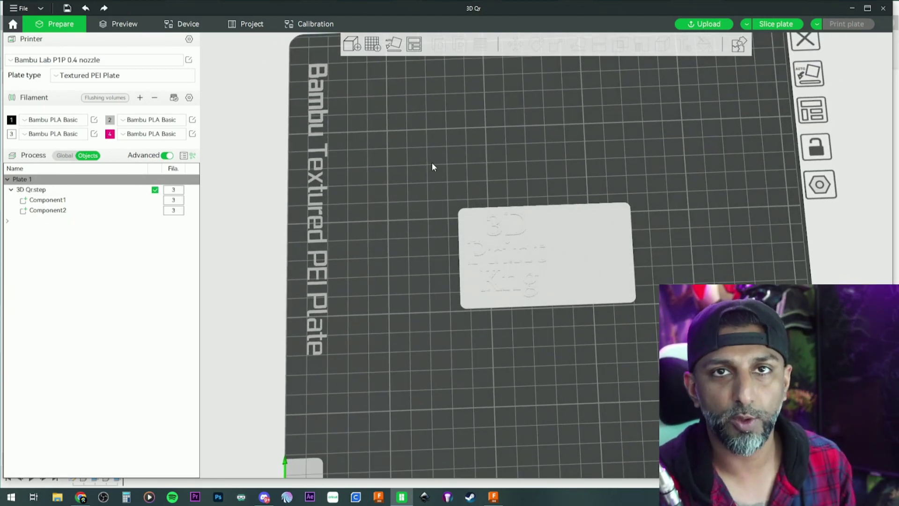
pyautogui.click(81, 497)
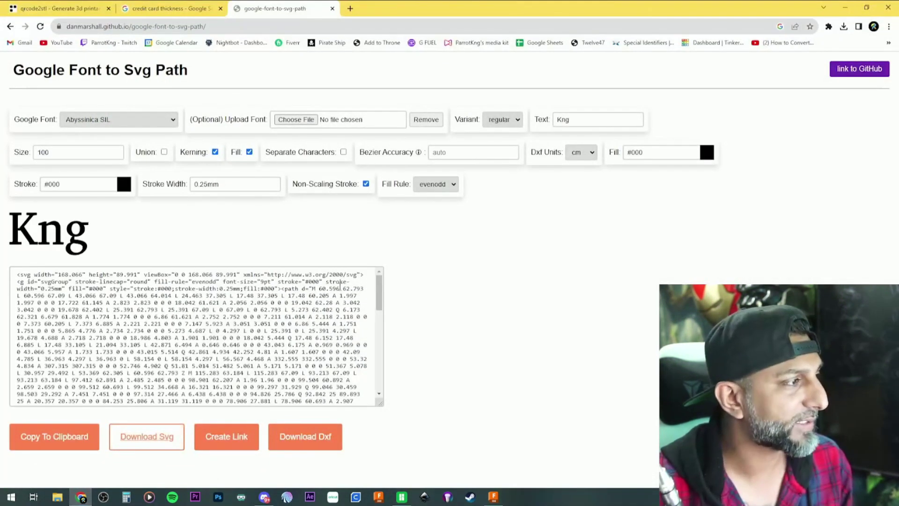
# Return to the qrcode2stl page, dismiss the STL notice and uncheck Keychain.
pyautogui.click(61, 8)
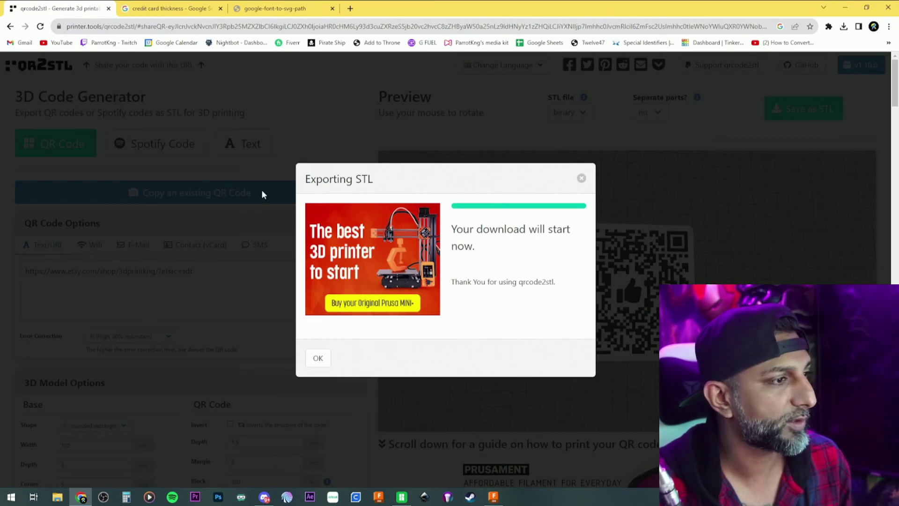
pyautogui.click(584, 179)
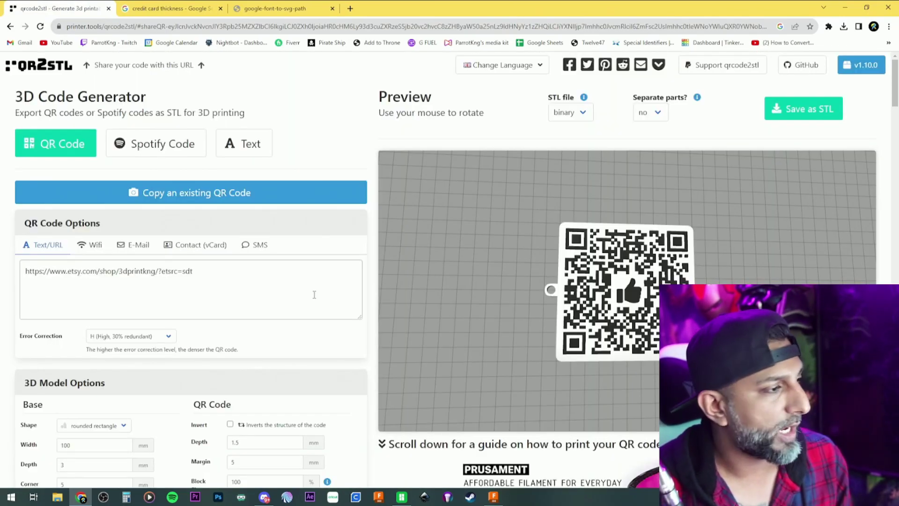
pyautogui.scroll(-1, 281, 302)
pyautogui.scroll(-5, 263, 306)
pyautogui.click(59, 306)
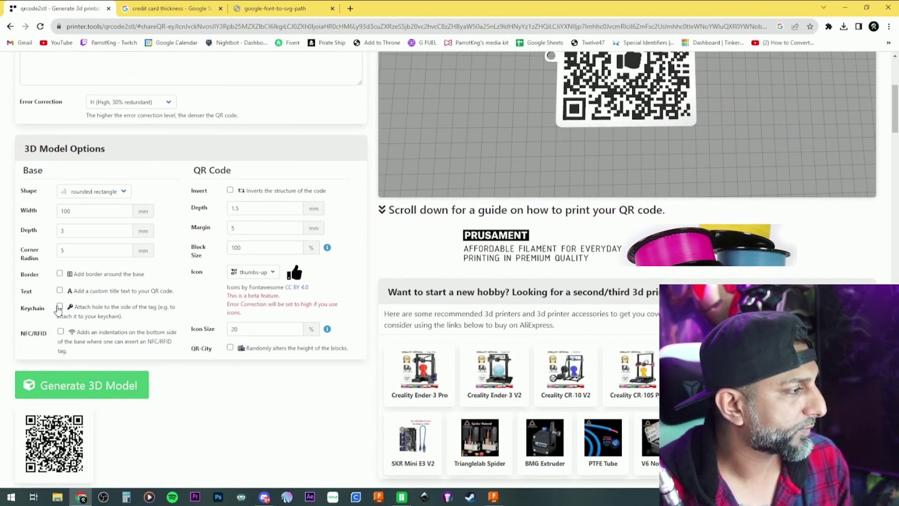
# Set Base Depth and QR Code Depth to 0.4 mm and regenerate the 3D model.
pyautogui.doubleClick(60, 231)
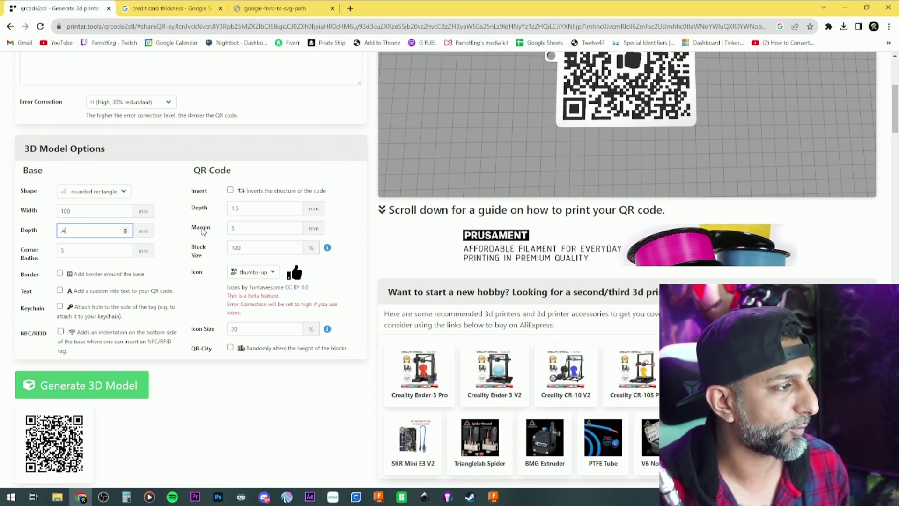
pyautogui.click(206, 210)
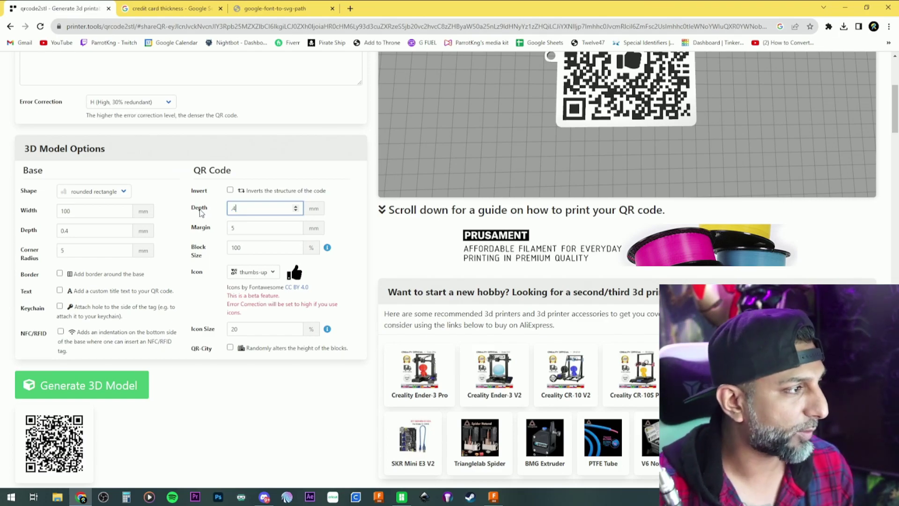
pyautogui.write('.4')
pyautogui.click(170, 209)
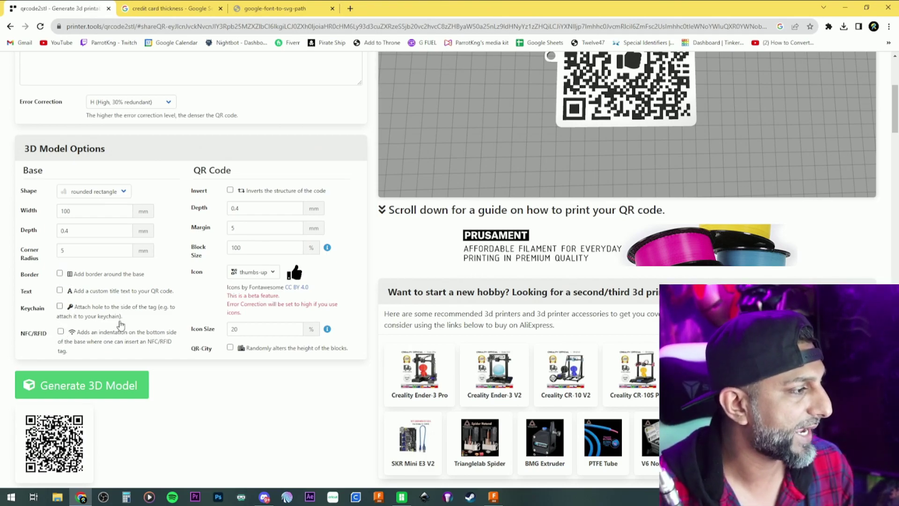
pyautogui.click(99, 382)
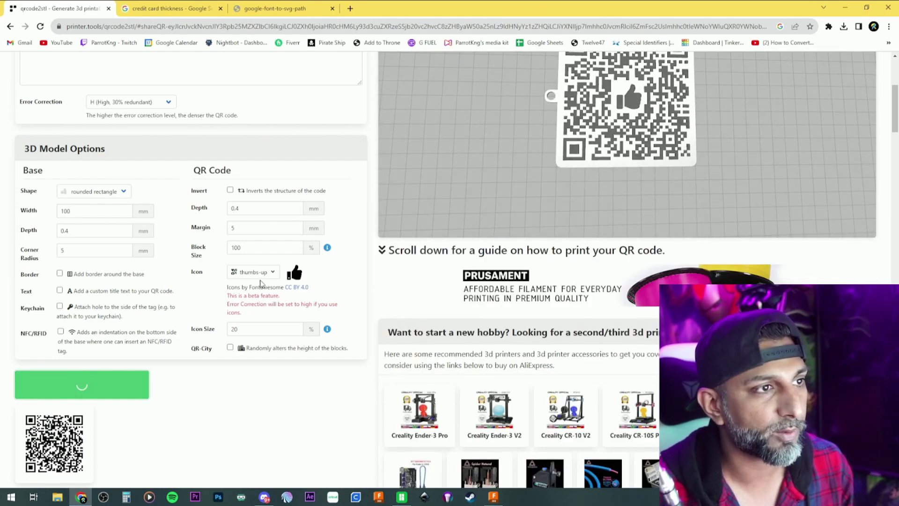
# Save the regenerated QR model as an STL file named 'Credit Card'.
pyautogui.click(261, 275)
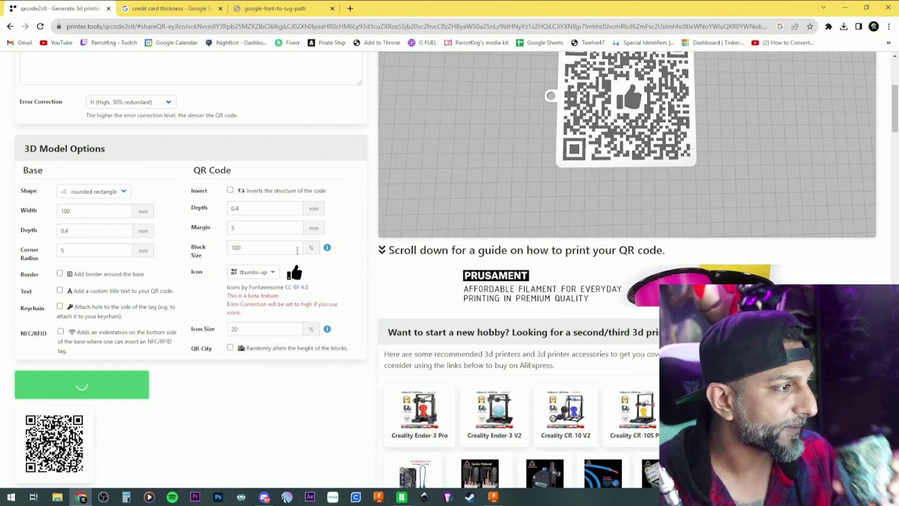
pyautogui.scroll(4, 308, 243)
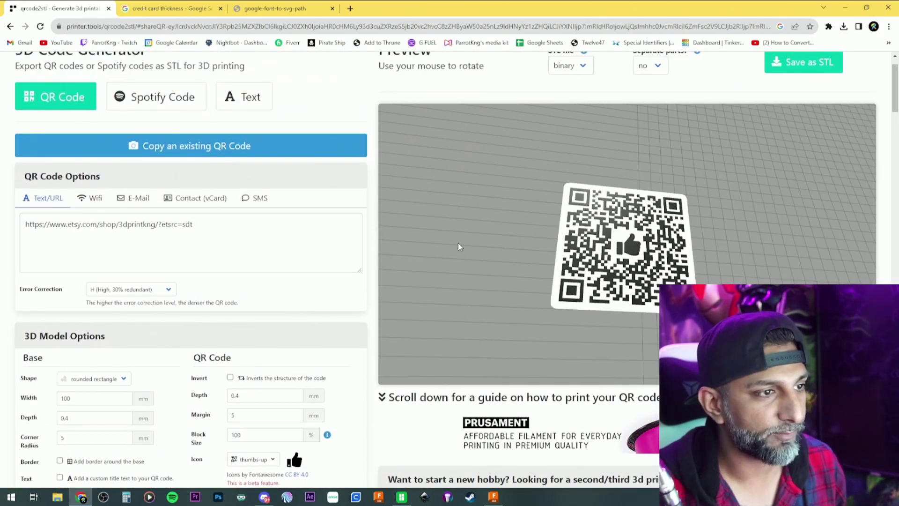
pyautogui.moveTo(458, 243); pyautogui.dragTo(475, 218)
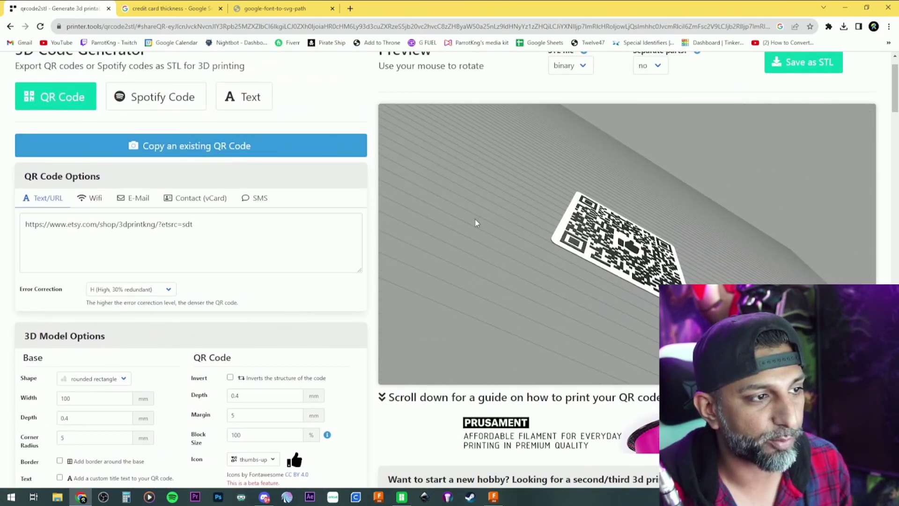
pyautogui.scroll(1, 704, 98)
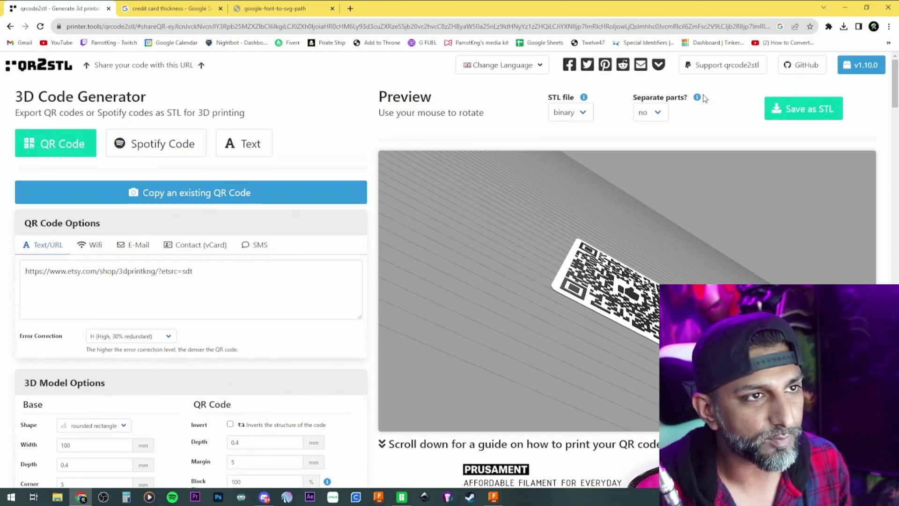
pyautogui.click(796, 110)
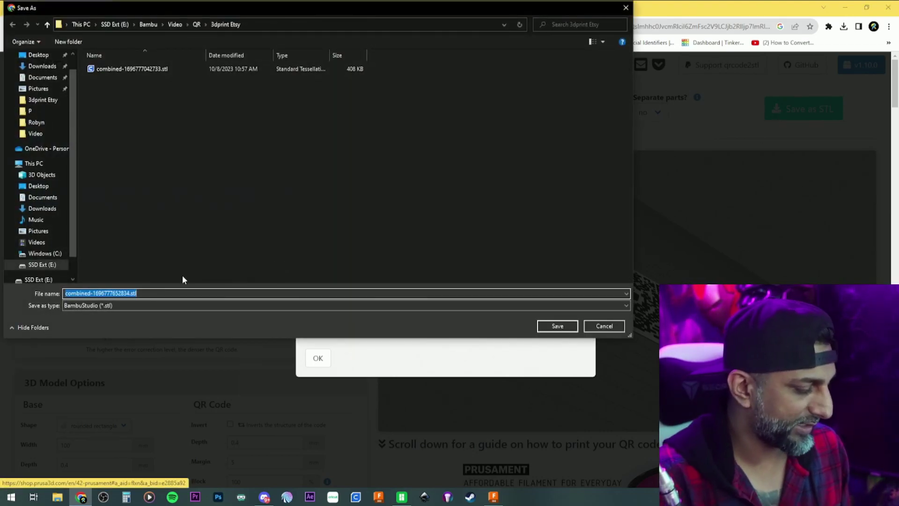
pyautogui.write('Credit Card Size')
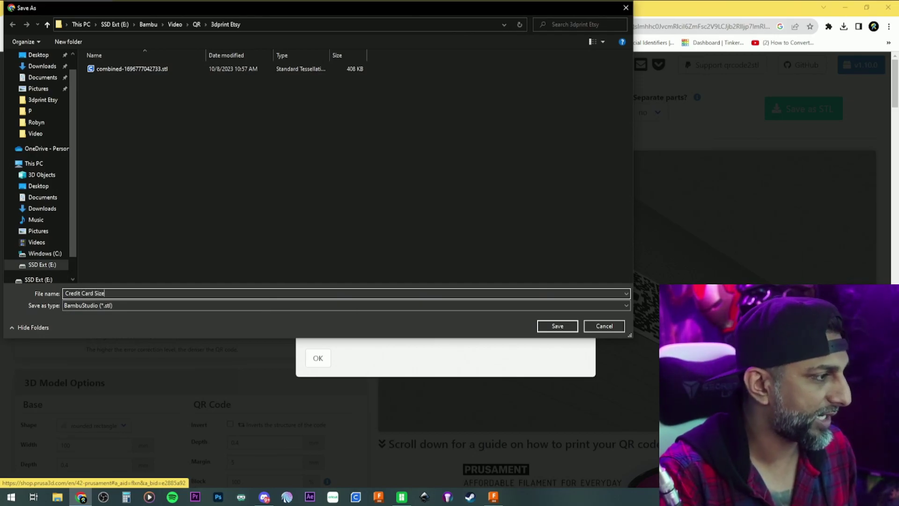
pyautogui.press('Return')
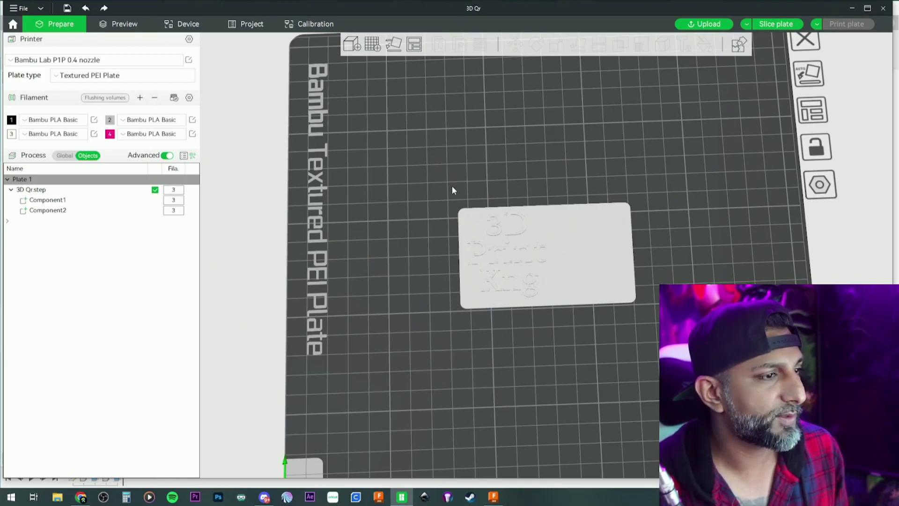
# Import Credit Card Size.stl and move the text card clear of it.
pyautogui.click(355, 47)
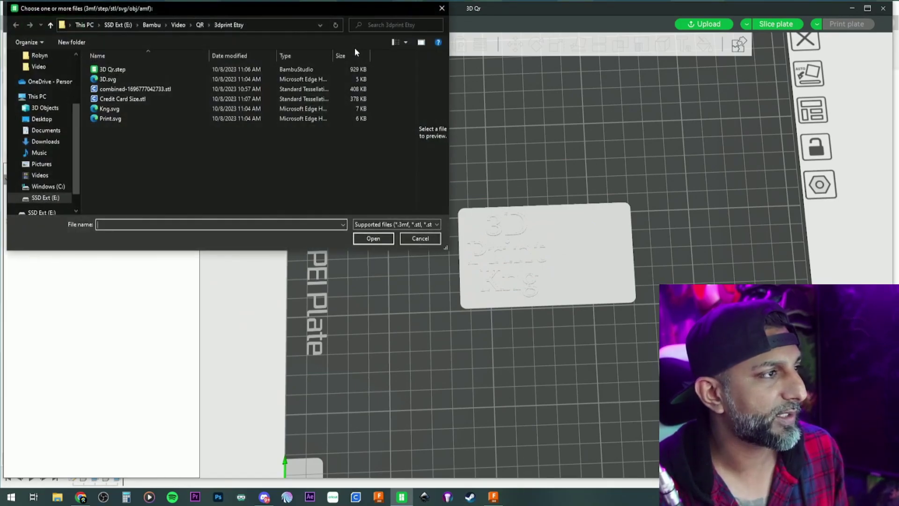
pyautogui.click(166, 98)
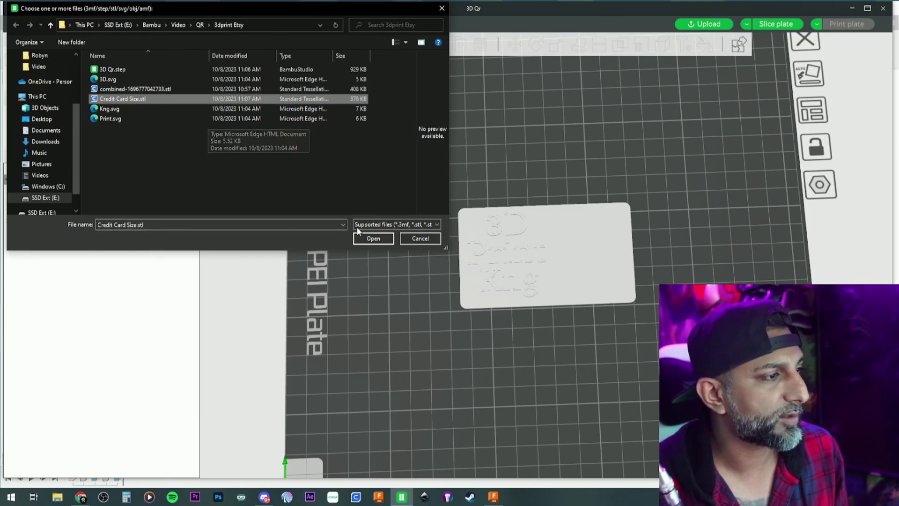
pyautogui.click(373, 238)
pyautogui.moveTo(447, 228); pyautogui.dragTo(365, 152)
# Put the QR plate on filament 3 and move it right of the card.
pyautogui.click(567, 239)
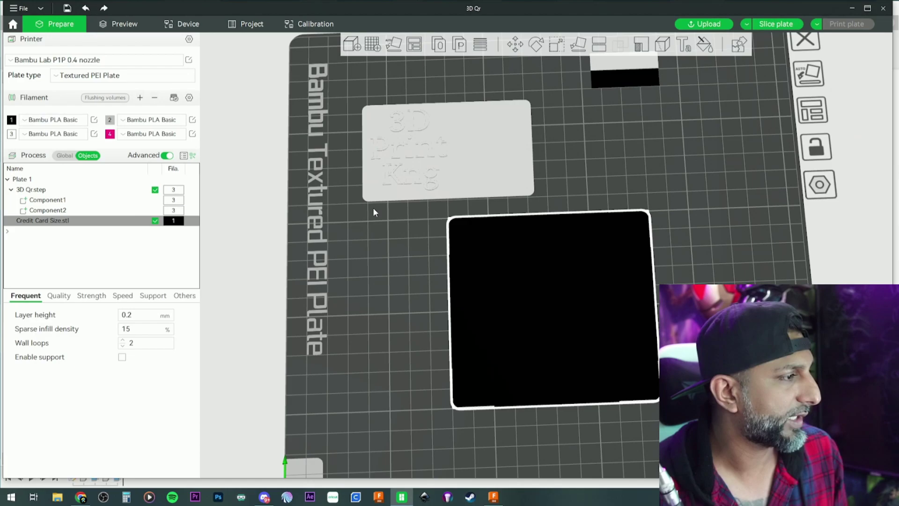
pyautogui.press('3')
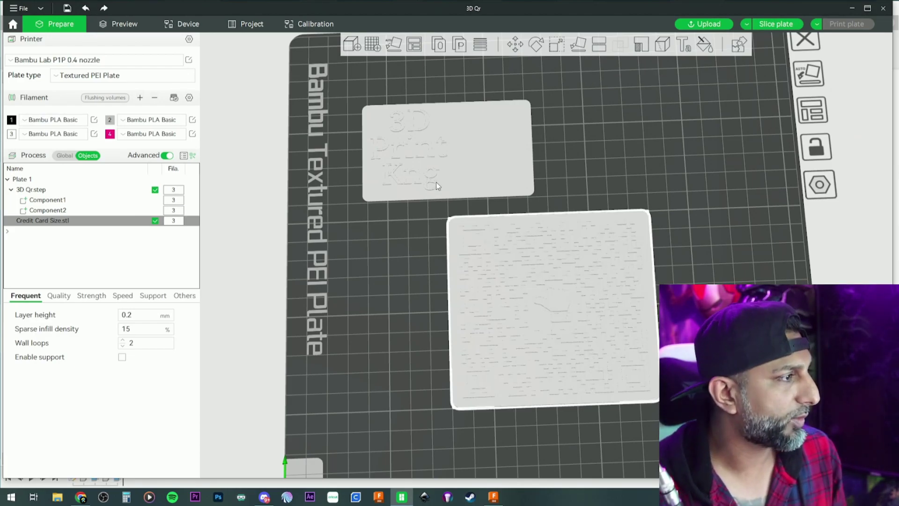
pyautogui.moveTo(589, 248); pyautogui.dragTo(649, 211)
pyautogui.press('s')
pyautogui.moveTo(532, 70); pyautogui.dragTo(534, 80)
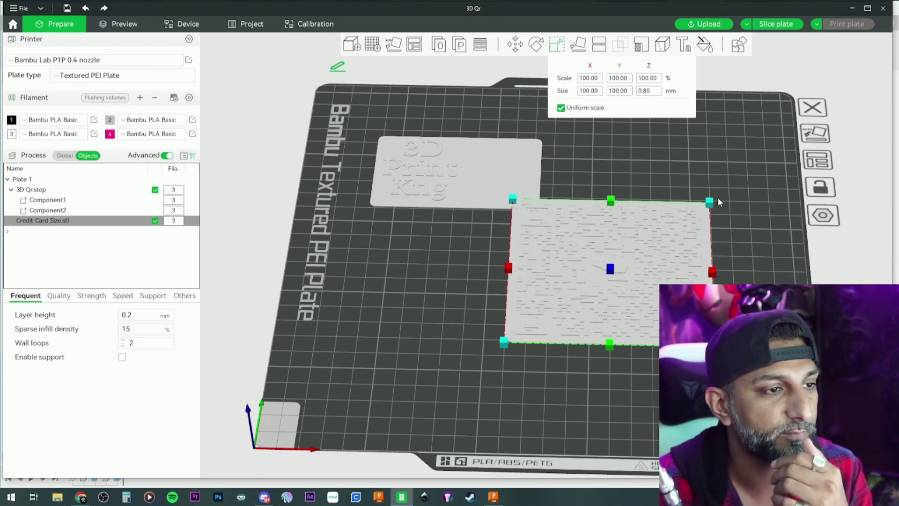
# Turn off uniform scaling and enter 0.8 as the QR plate's new size.
pyautogui.moveTo(716, 199); pyautogui.dragTo(646, 179)
pyautogui.click(585, 109)
pyautogui.click(653, 92)
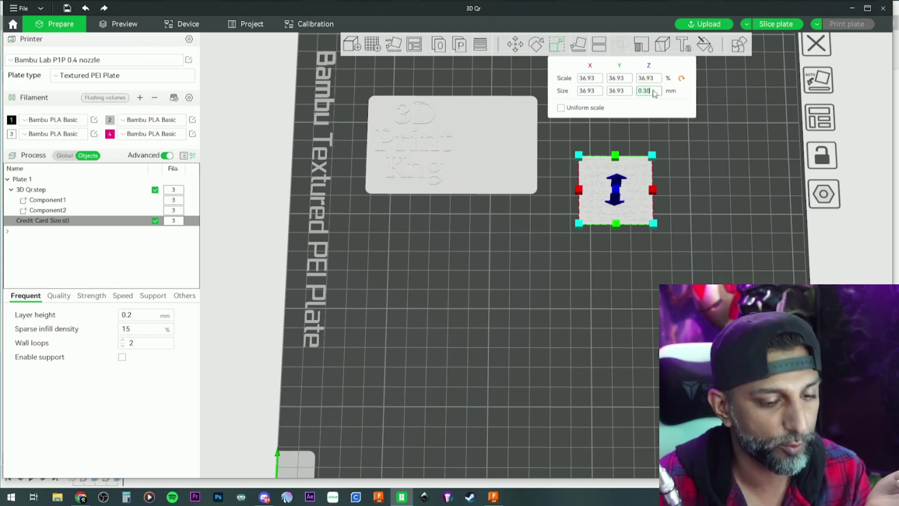
pyautogui.write('0.8')
pyautogui.press('Return')
# Drag the shrunken QR plate onto the right half of the text card.
pyautogui.click(689, 123)
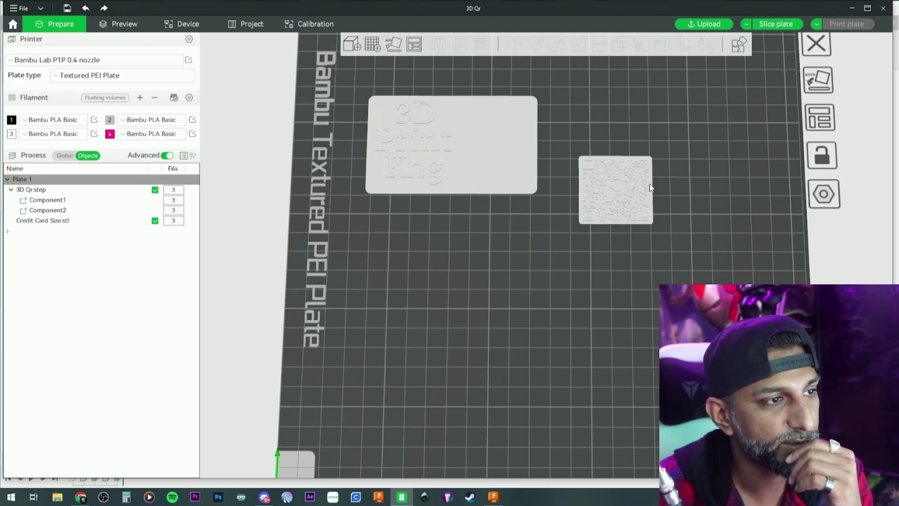
pyautogui.moveTo(636, 197); pyautogui.dragTo(625, 145)
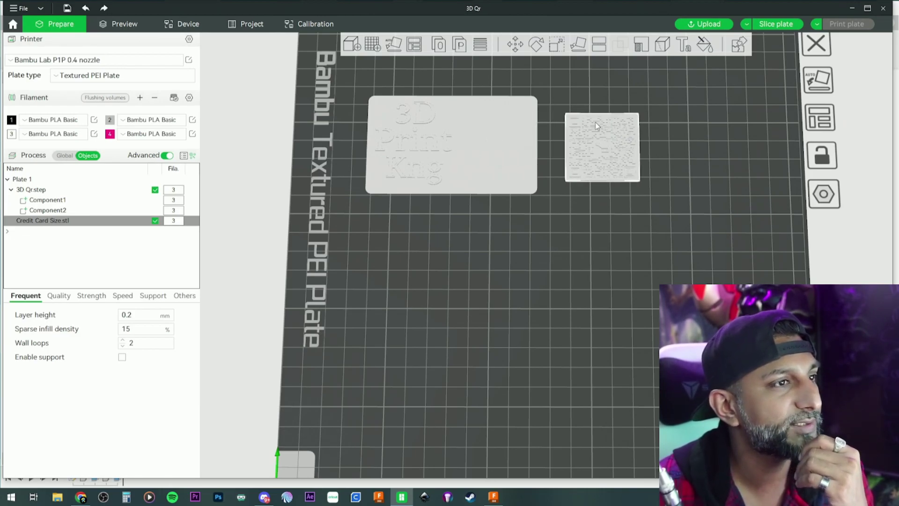
pyautogui.moveTo(631, 119)
pyautogui.mouseDown()
pyautogui.moveTo(524, 117)
pyautogui.moveTo(623, 123)
pyautogui.mouseUp()
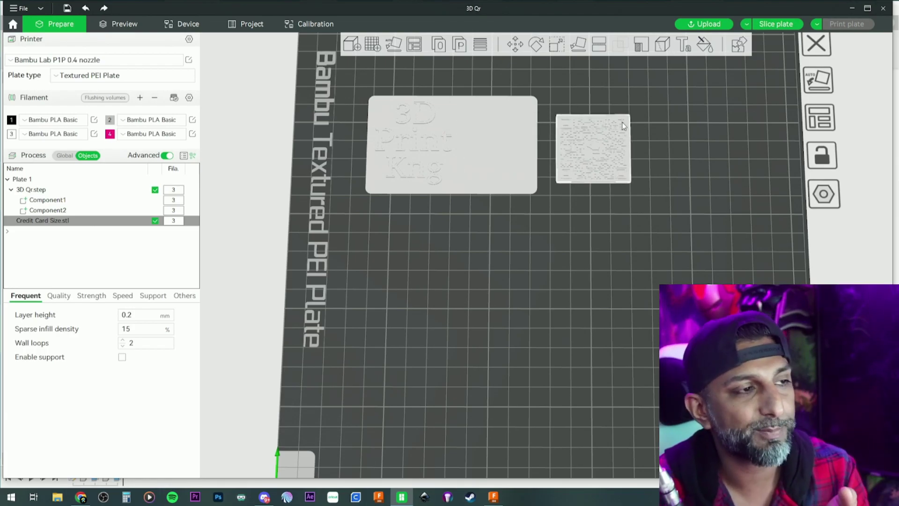
pyautogui.moveTo(622, 122); pyautogui.dragTo(525, 120)
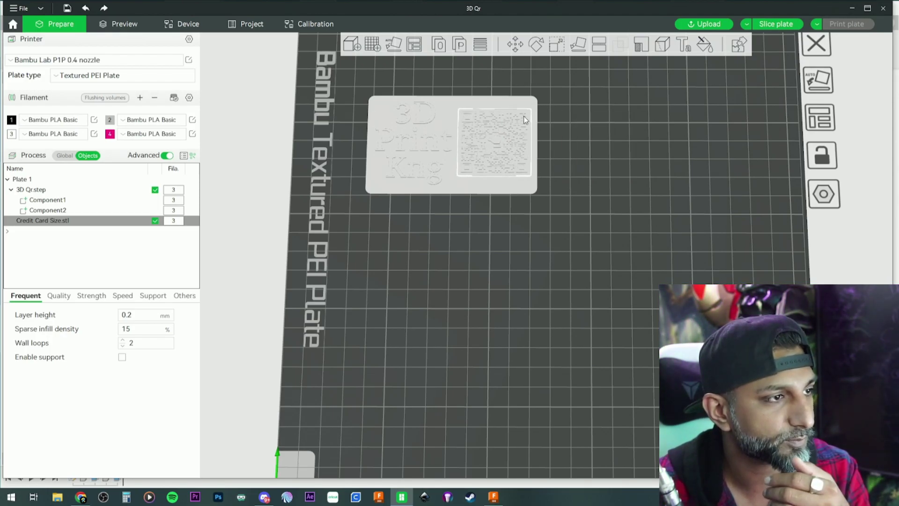
pyautogui.click(576, 124)
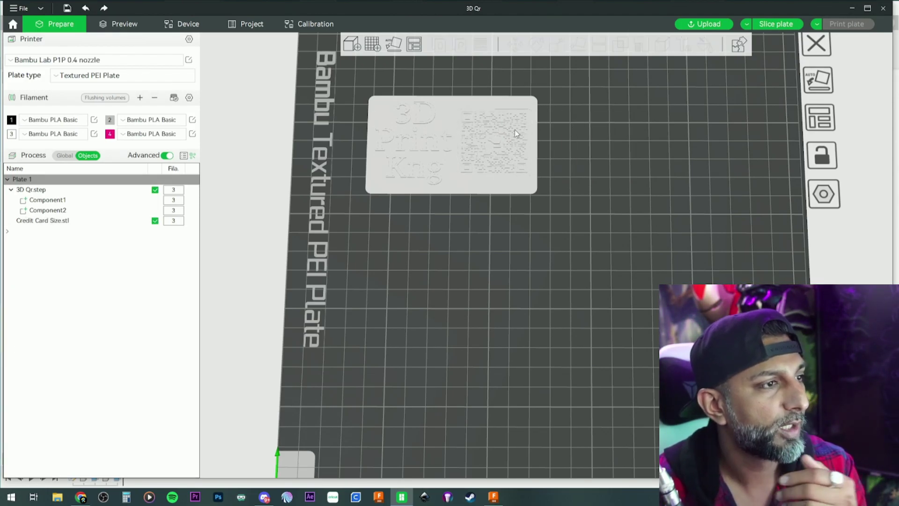
pyautogui.click(120, 190)
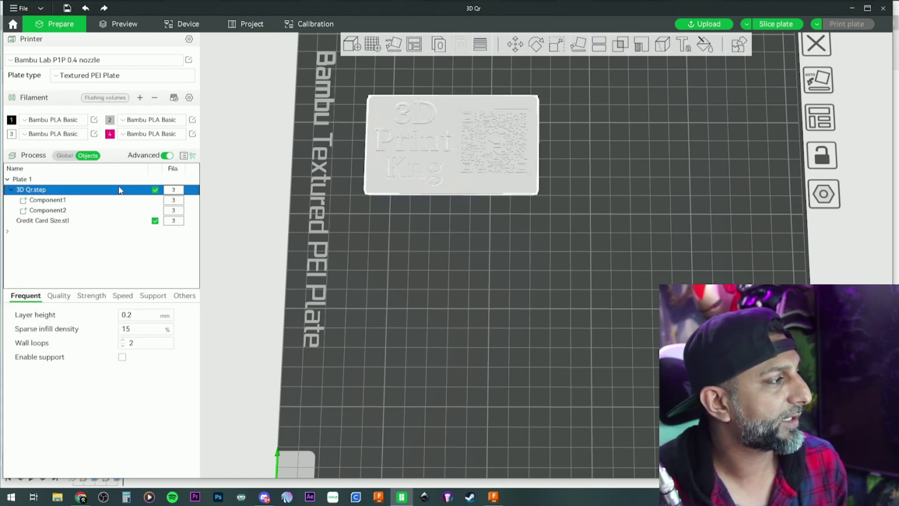
# Assemble the text card and QR plate into one object.
pyautogui.keyDown('ctrl'); pyautogui.click(85, 222); pyautogui.keyUp('ctrl')
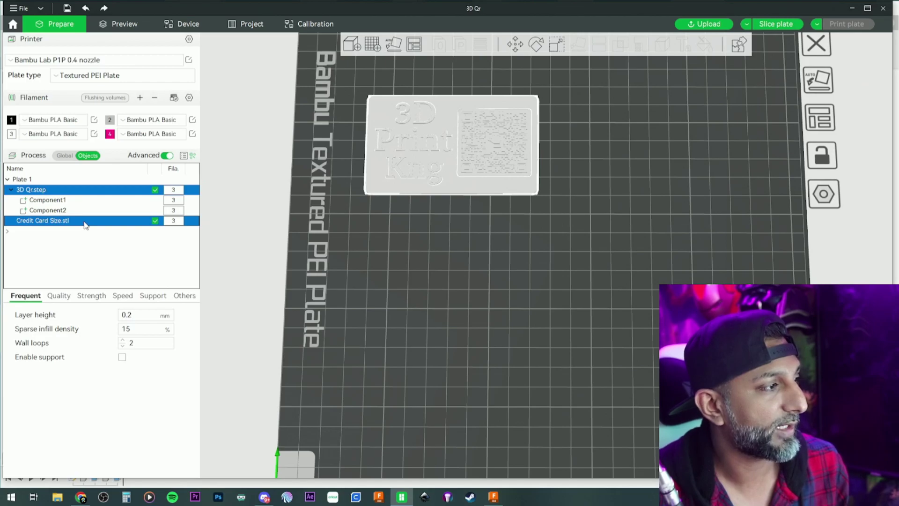
pyautogui.rightClick(85, 225)
pyautogui.click(114, 229)
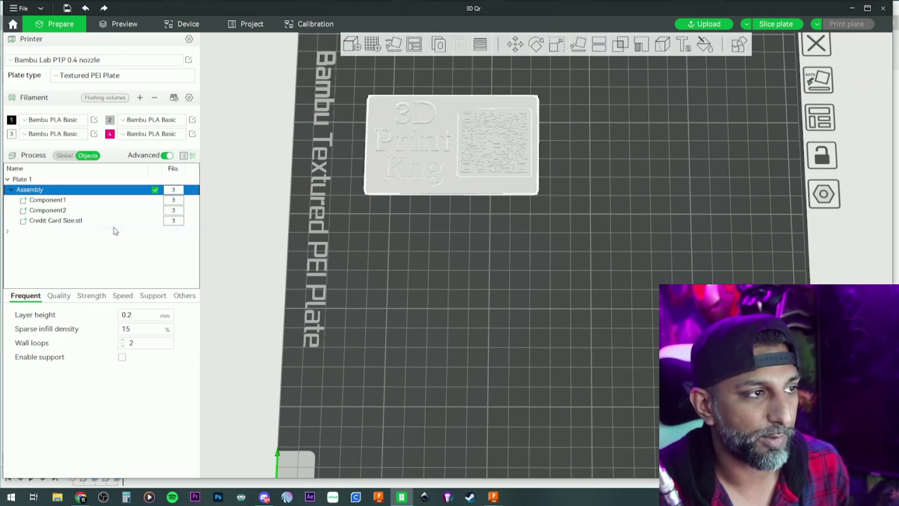
# Centre the assembly on the build plate and open Color Painting on it.
pyautogui.moveTo(442, 175); pyautogui.dragTo(527, 230)
pyautogui.moveTo(558, 256)
pyautogui.mouseDown()
pyautogui.moveTo(562, 290)
pyautogui.moveTo(561, 255)
pyautogui.mouseUp()
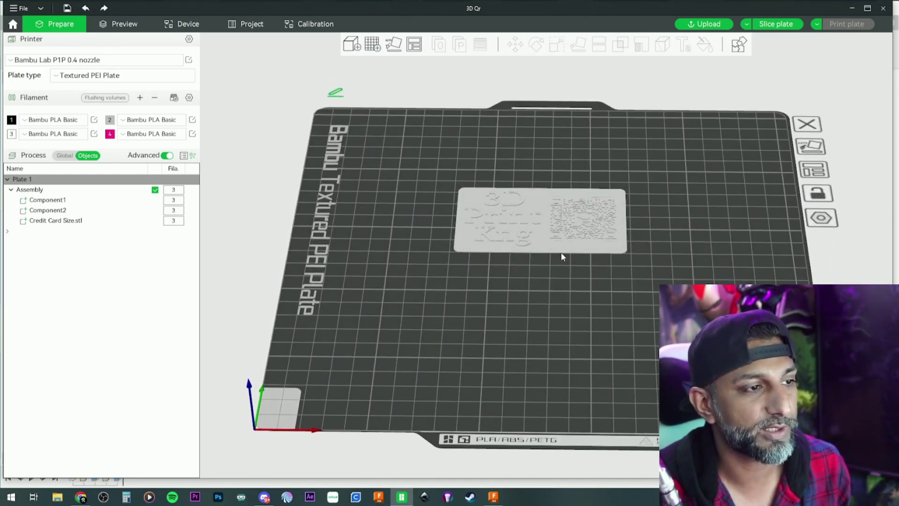
pyautogui.scroll(3, 558, 237)
pyautogui.click(560, 239)
pyautogui.click(706, 45)
pyautogui.scroll(3, 653, 164)
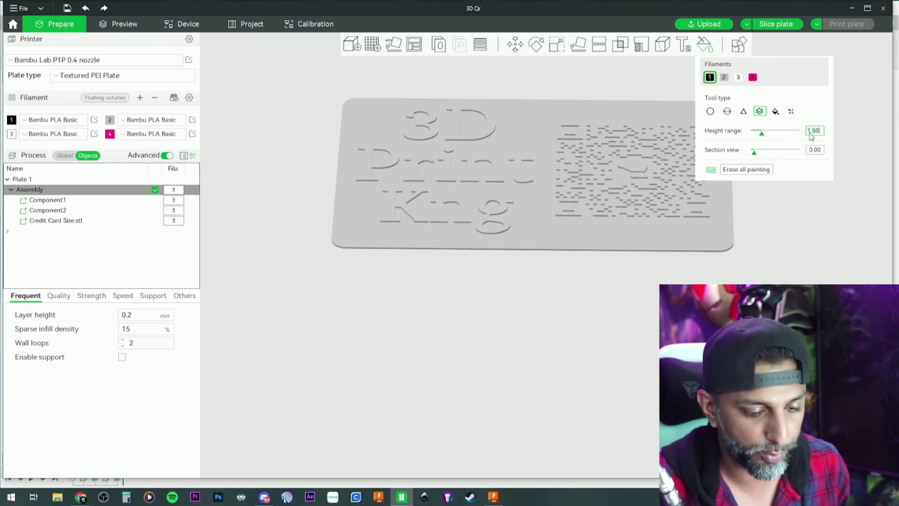
# Set the painting height range value to 4 and view the card from low.
pyautogui.press('BackSpace')
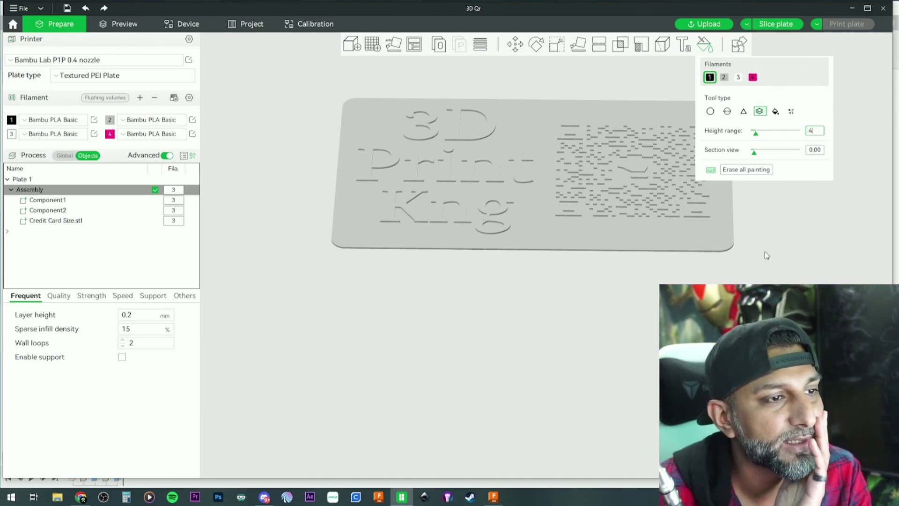
pyautogui.write('4')
pyautogui.moveTo(632, 225); pyautogui.dragTo(618, 271)
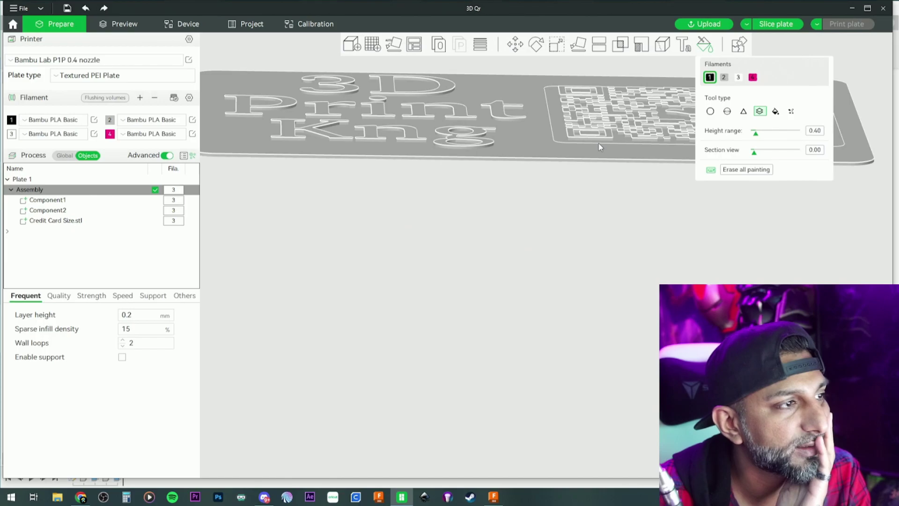
pyautogui.scroll(5, 600, 147)
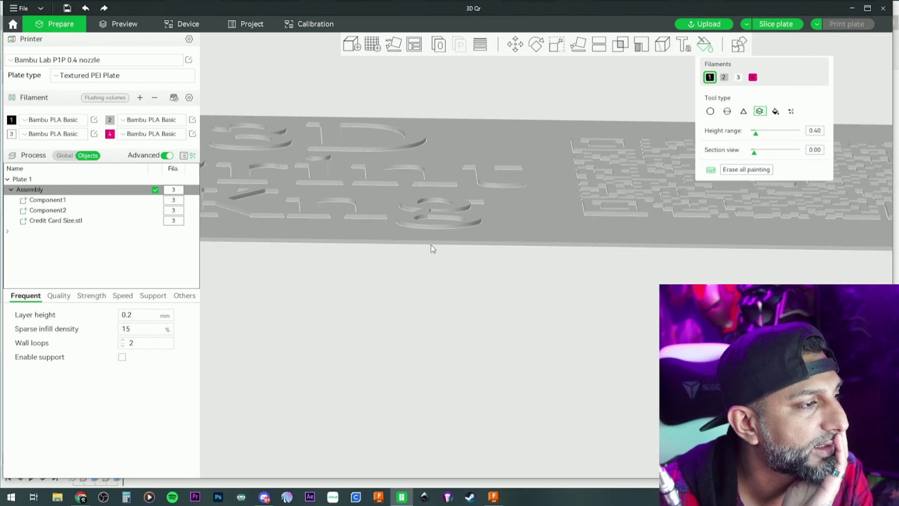
# Paint the base black, undo it, then paint the raised text and QR code black.
pyautogui.click(431, 246)
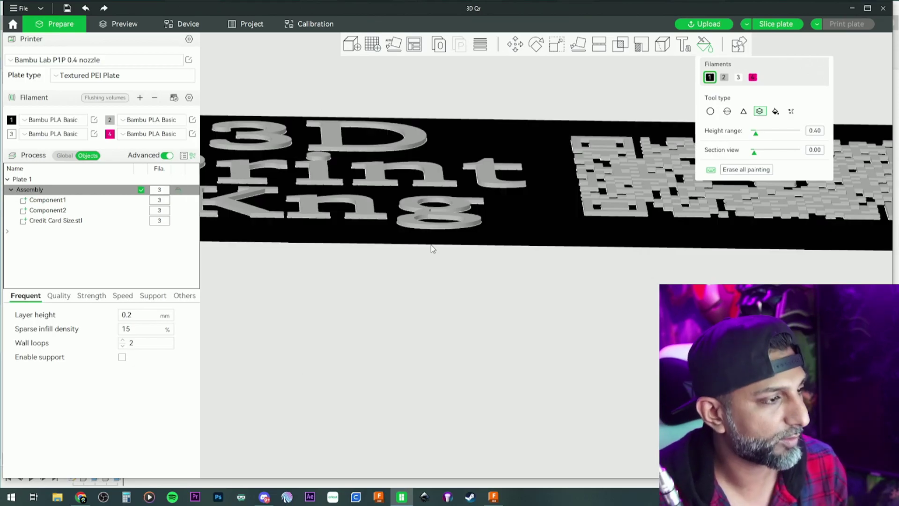
pyautogui.hotkey('ctrl', 'z')
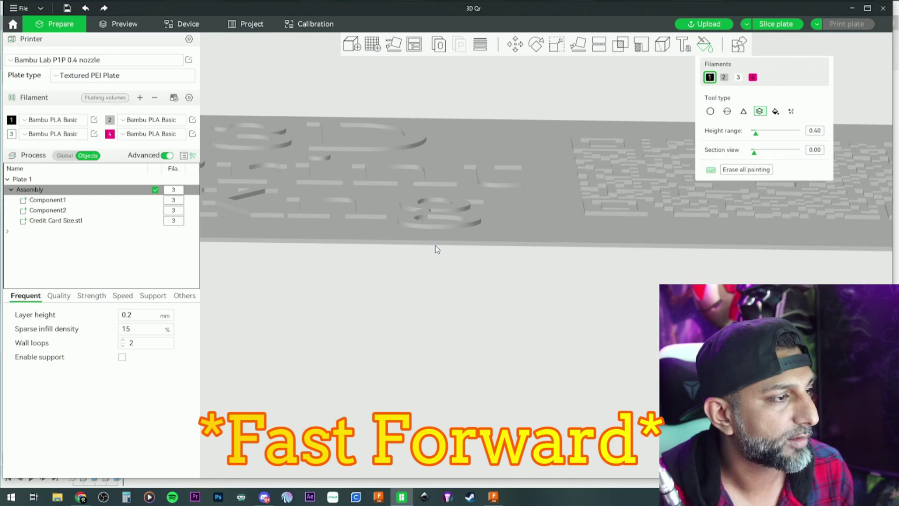
pyautogui.click(434, 241)
pyautogui.scroll(5, 436, 234)
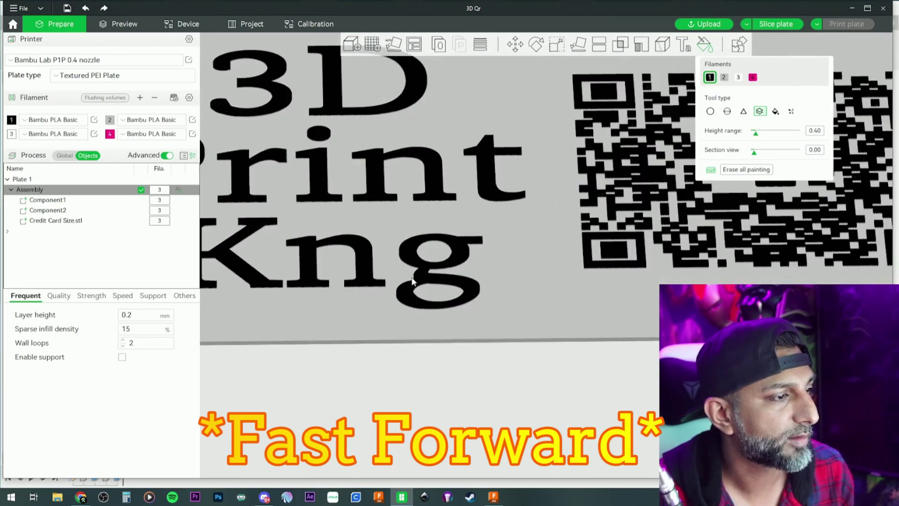
pyautogui.moveTo(413, 283); pyautogui.dragTo(346, 227)
pyautogui.scroll(3, 382, 227)
pyautogui.scroll(-10, 377, 187)
pyautogui.moveTo(475, 125); pyautogui.dragTo(543, 126)
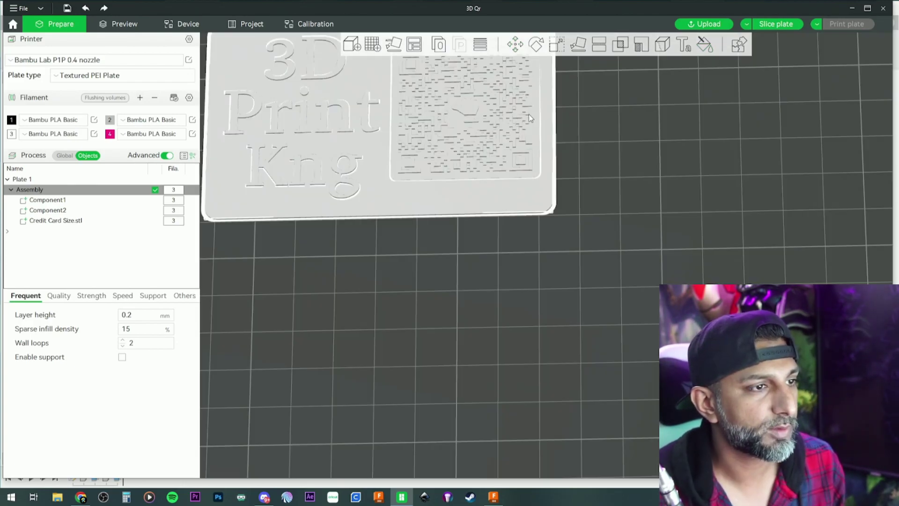
# Undo the assembly and rotate the card base 270° around Z.
pyautogui.scroll(-3, 622, 133)
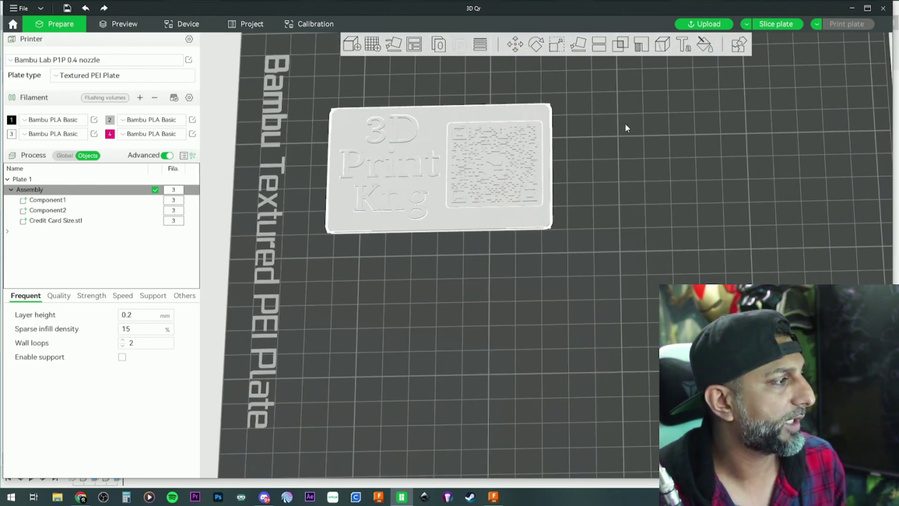
pyautogui.hotkey('ctrl', 'z')
pyautogui.click(626, 125)
pyautogui.click(530, 150)
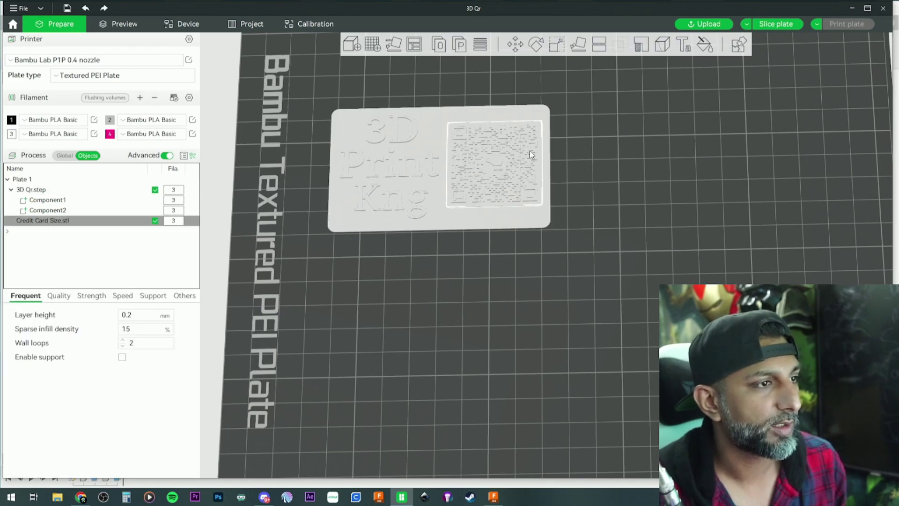
pyautogui.click(537, 45)
pyautogui.moveTo(584, 146); pyautogui.dragTo(495, 234)
pyautogui.click(674, 152)
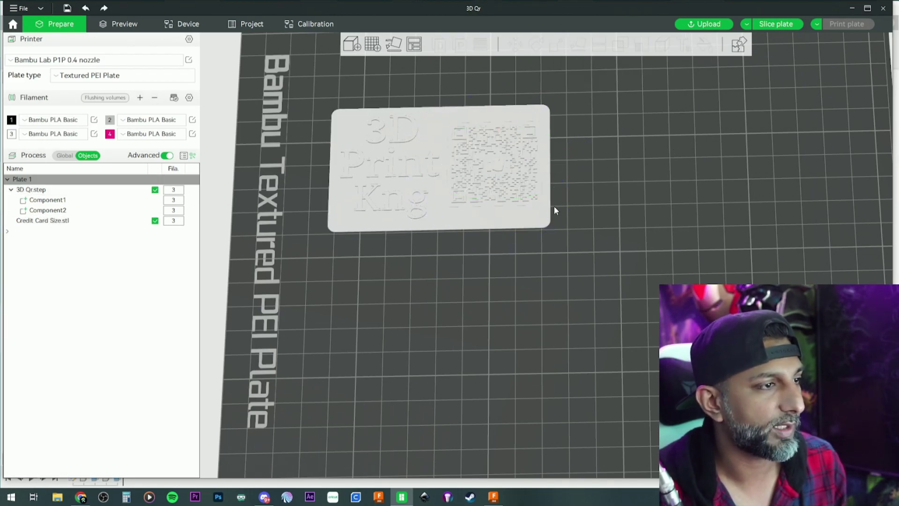
# Reassemble 3D Qr.step and the card base into one object.
pyautogui.click(101, 191)
pyautogui.keyDown('ctrl'); pyautogui.click(97, 220); pyautogui.keyUp('ctrl')
pyautogui.rightClick(97, 220)
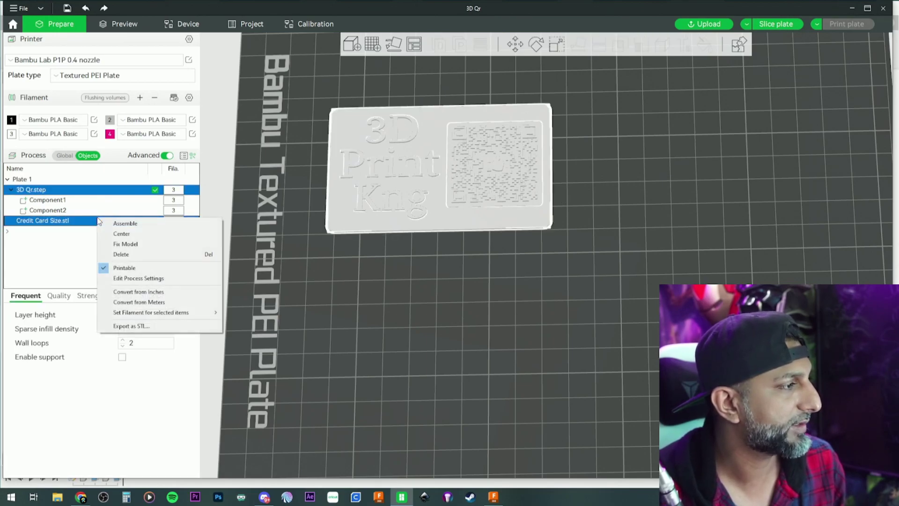
pyautogui.click(125, 225)
# Paint the raised lettering and QR code black with filament 1.
pyautogui.click(706, 45)
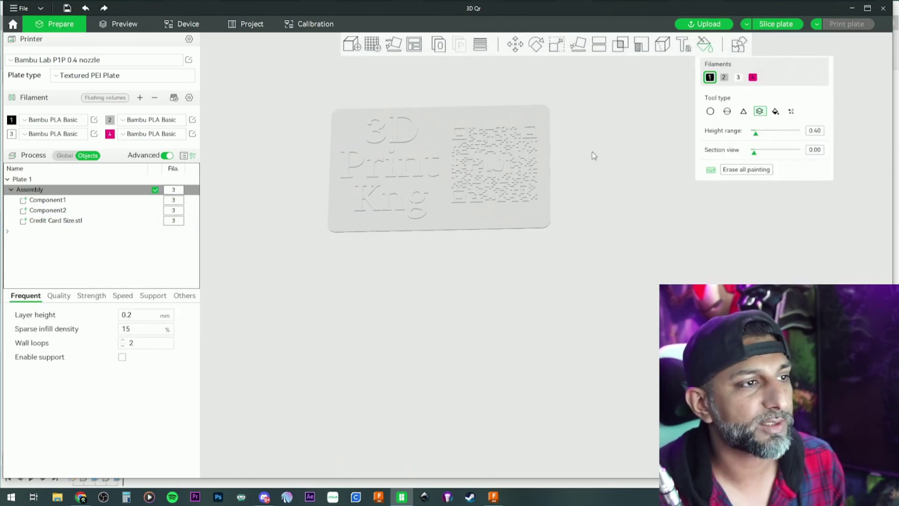
pyautogui.scroll(6, 491, 138)
pyautogui.moveTo(552, 153); pyautogui.dragTo(538, 336)
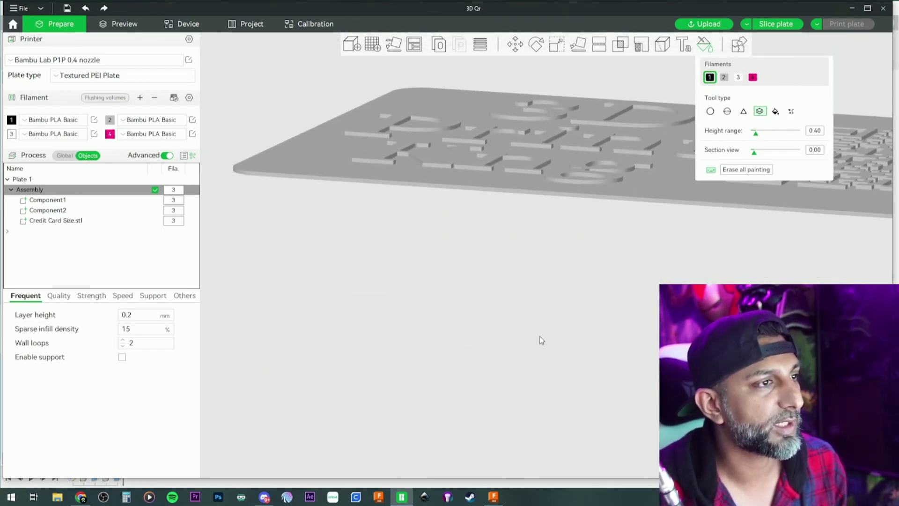
pyautogui.scroll(-2, 531, 179)
pyautogui.scroll(5, 504, 156)
pyautogui.scroll(5, 505, 156)
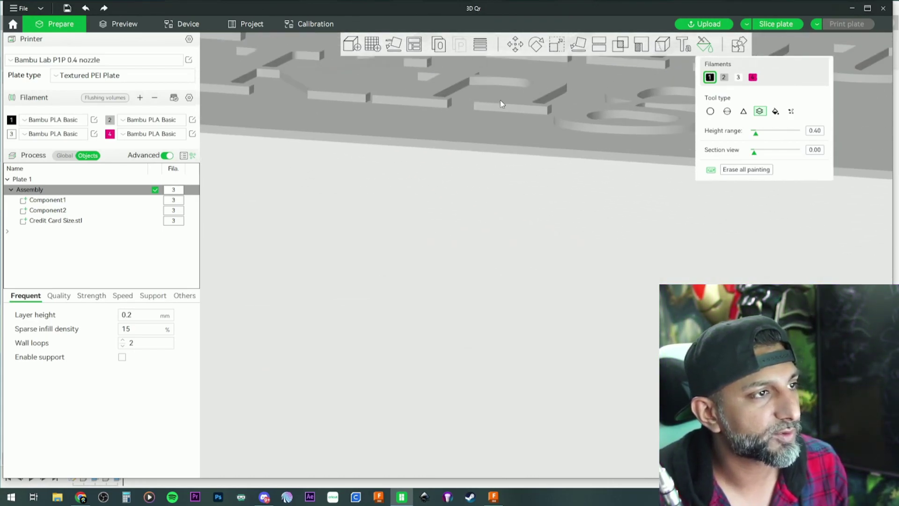
pyautogui.click(508, 163)
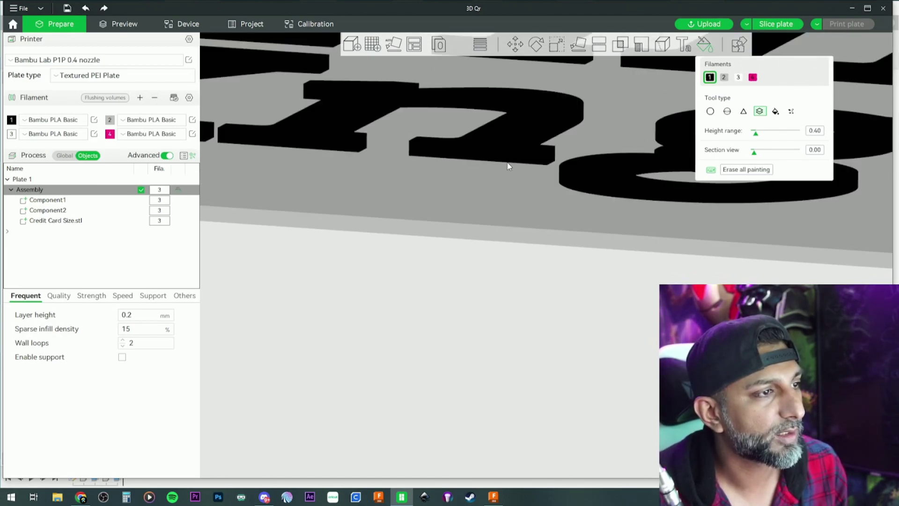
pyautogui.scroll(-6, 509, 163)
pyautogui.scroll(2, 523, 142)
# Close colour painting and switch to a top-down view of the card.
pyautogui.click(515, 44)
pyautogui.scroll(-4, 510, 66)
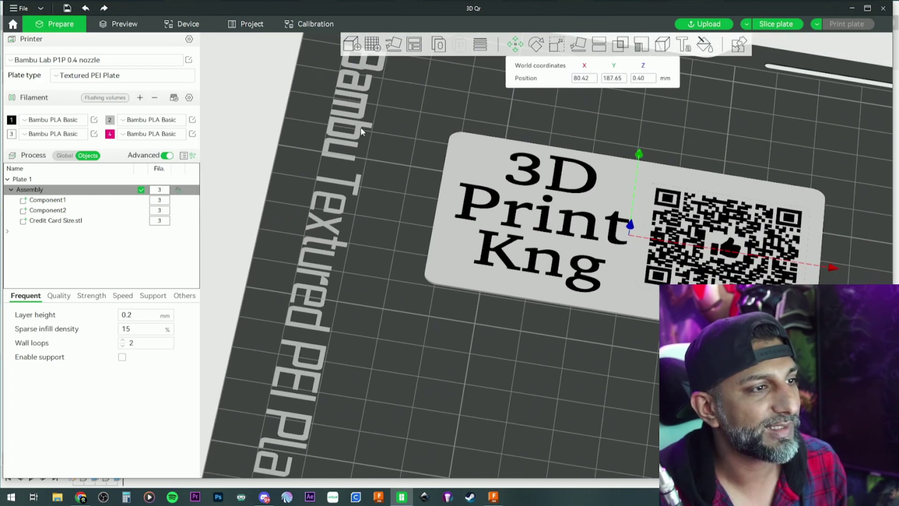
pyautogui.scroll(2, 382, 154)
pyautogui.press('1')
pyautogui.click(278, 237)
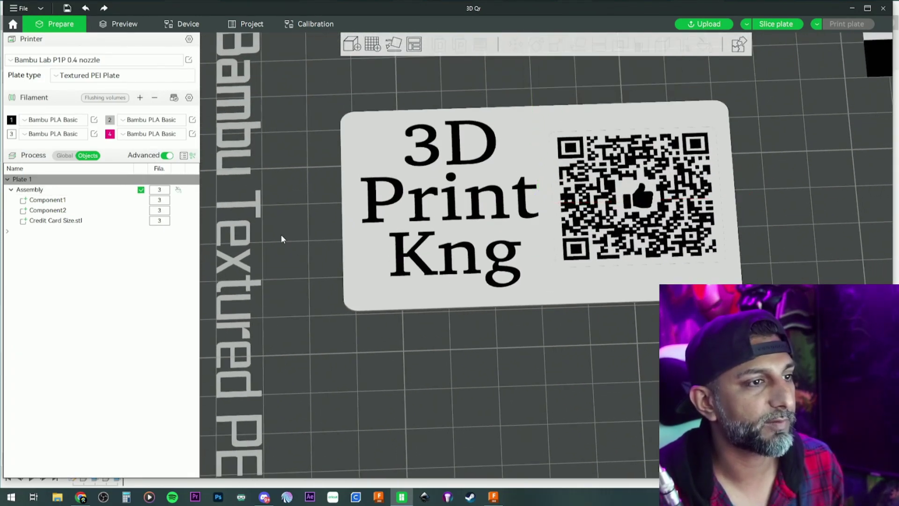
# Slice the card plate (17m49s, 3.66 g), scrub the layers down and back, then return to Prepare.
pyautogui.click(776, 24)
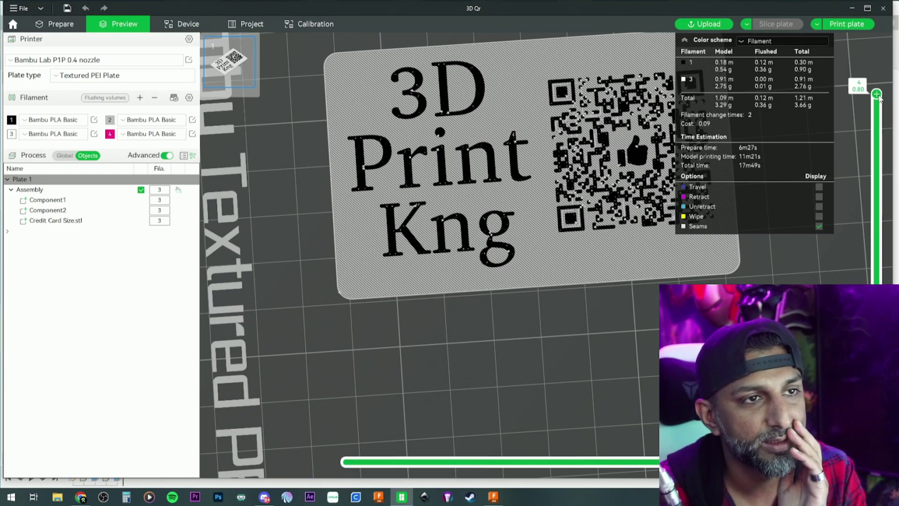
pyautogui.scroll(-1, 878, 169)
pyautogui.moveTo(878, 202); pyautogui.dragTo(879, 115)
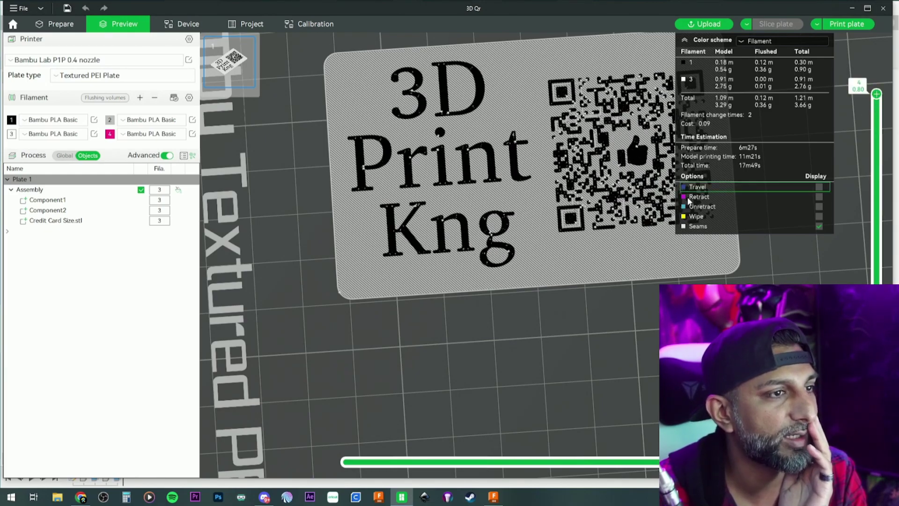
pyautogui.click(63, 24)
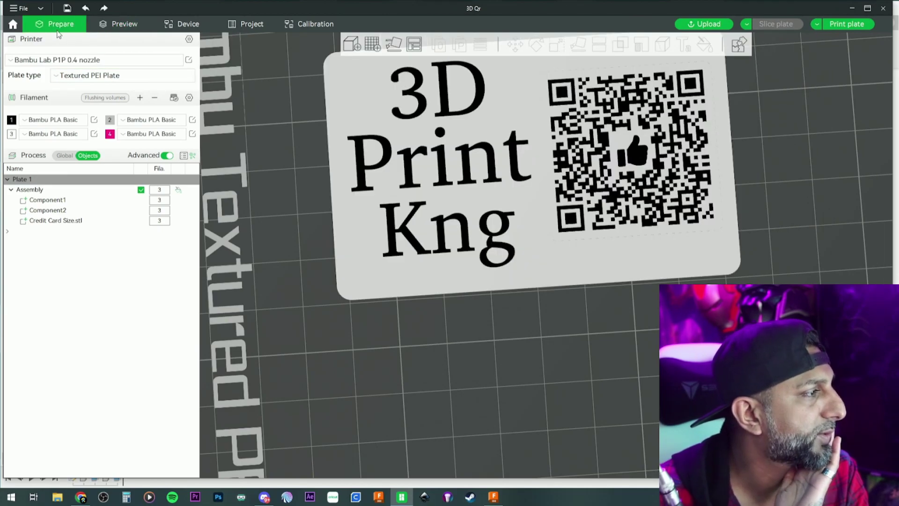
# Set the global wall generator to Arachne with 15% minimum wall width and re-slice (18m2s, 3.67 g).
pyautogui.click(64, 156)
pyautogui.scroll(-5, 73, 365)
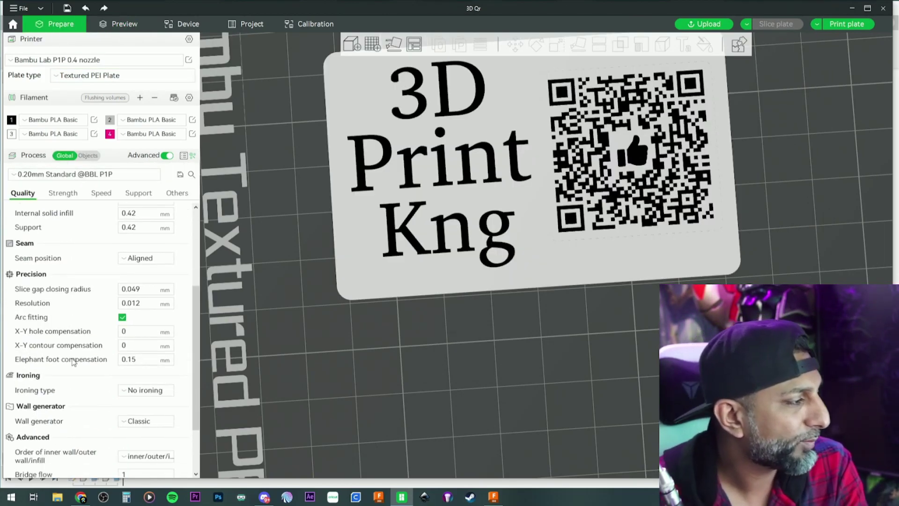
pyautogui.scroll(-3, 73, 364)
pyautogui.click(145, 346)
pyautogui.click(140, 373)
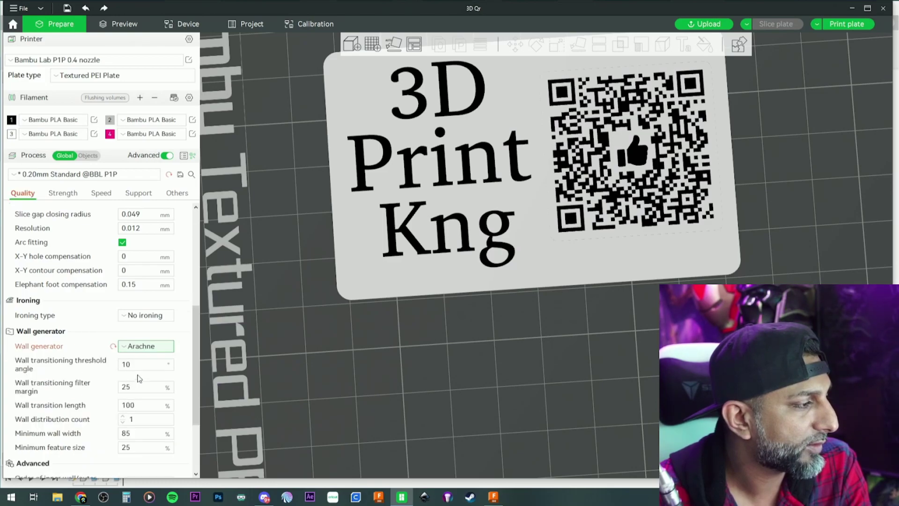
pyautogui.scroll(-2, 103, 365)
pyautogui.doubleClick(137, 377)
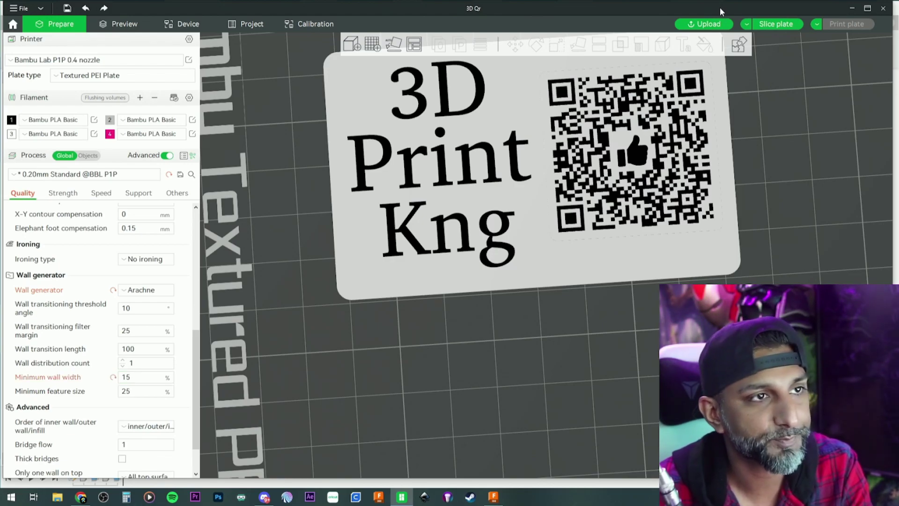
pyautogui.click(768, 24)
pyautogui.moveTo(708, 143); pyautogui.dragTo(608, 68)
# Turn off seams in the sliced preview, view the card from above, and go back to Prepare.
pyautogui.click(819, 226)
pyautogui.moveTo(575, 57); pyautogui.dragTo(560, 83)
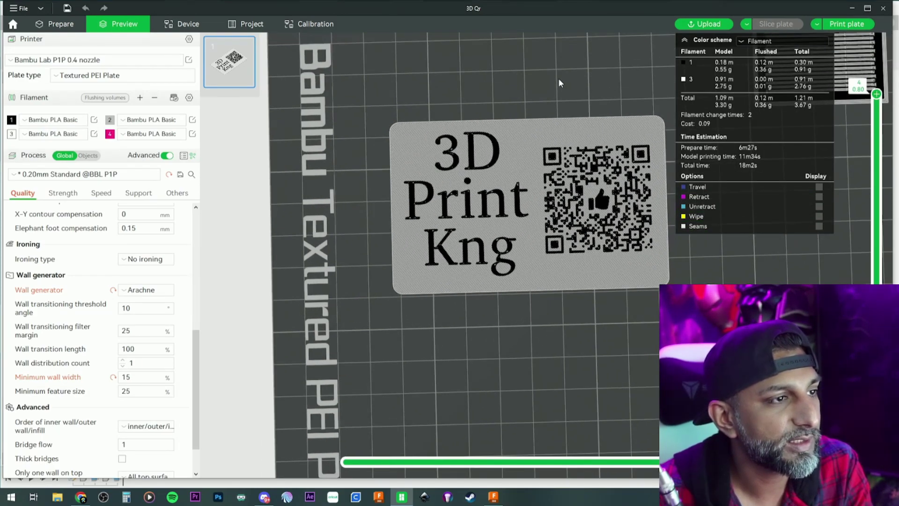
pyautogui.click(54, 24)
pyautogui.click(91, 24)
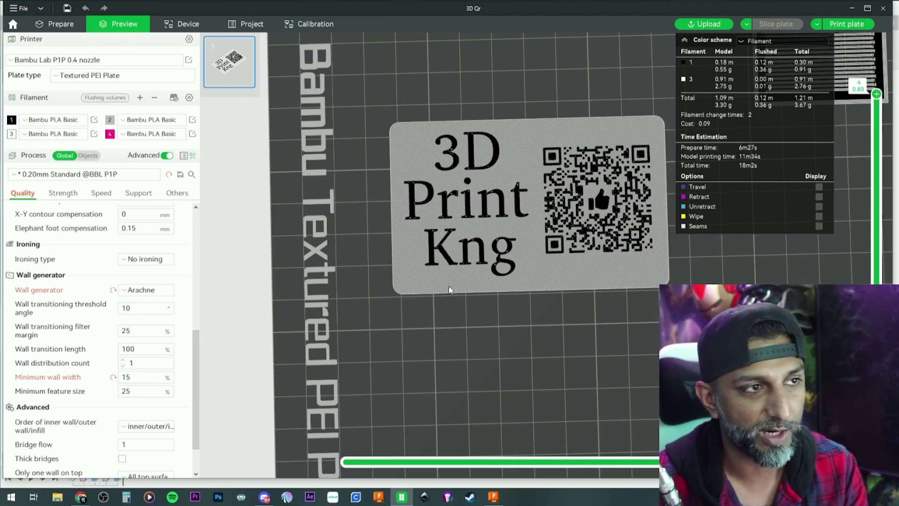
pyautogui.hotkey('ctrl', 'Tab')
pyautogui.scroll(-2, 471, 142)
# Use the plate's Arrange command to auto-place the card assembly on the build plate.
pyautogui.rightClick(471, 141)
pyautogui.click(501, 169)
pyautogui.moveTo(551, 184); pyautogui.dragTo(578, 178)
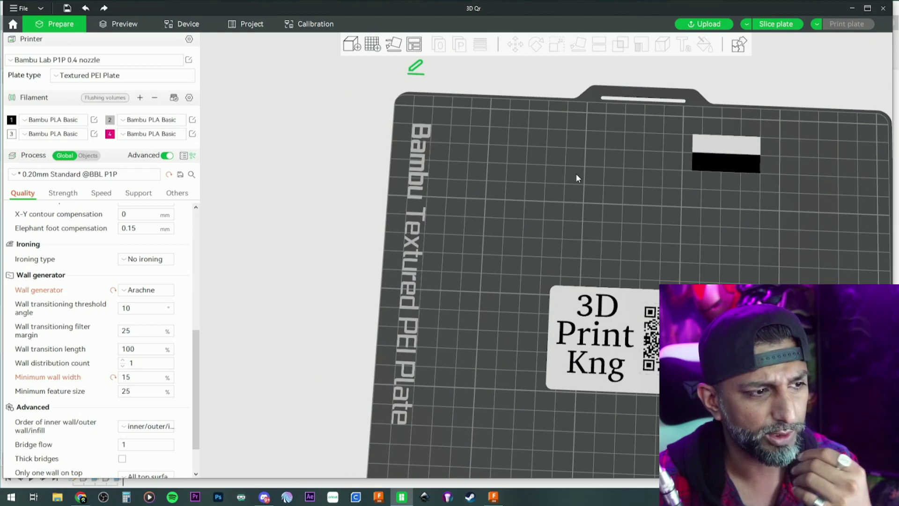